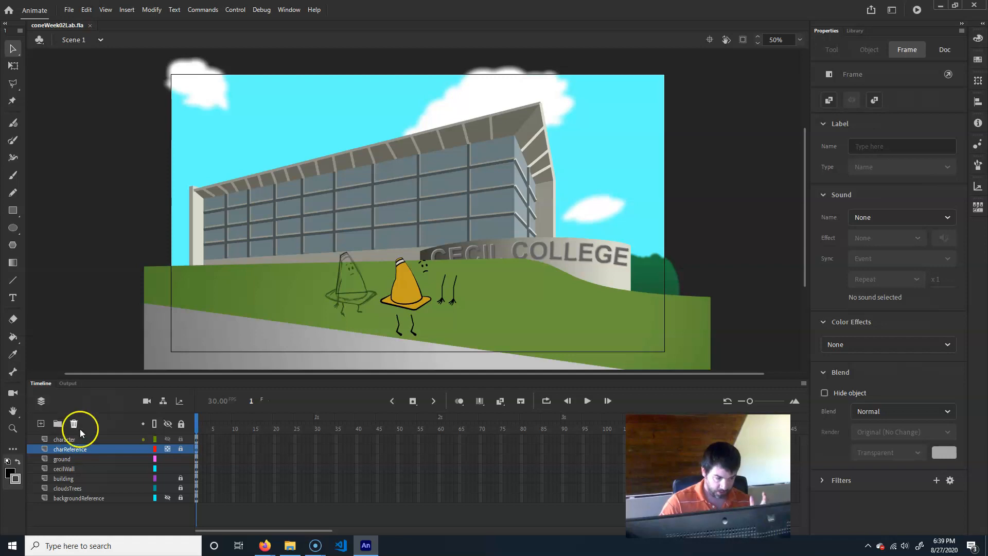
- Delete the charReference and backgroundReference layers
click(74, 423)
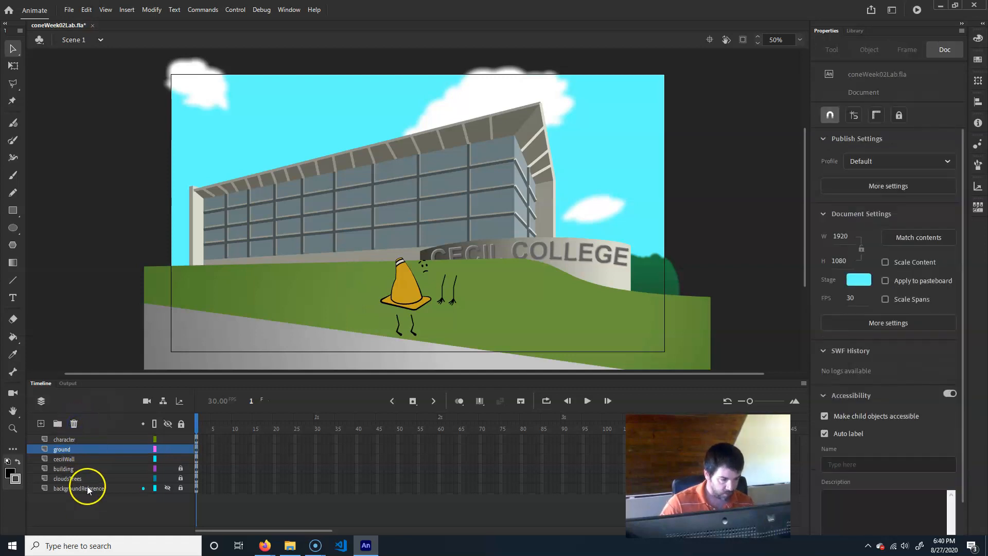
click(87, 488)
click(75, 423)
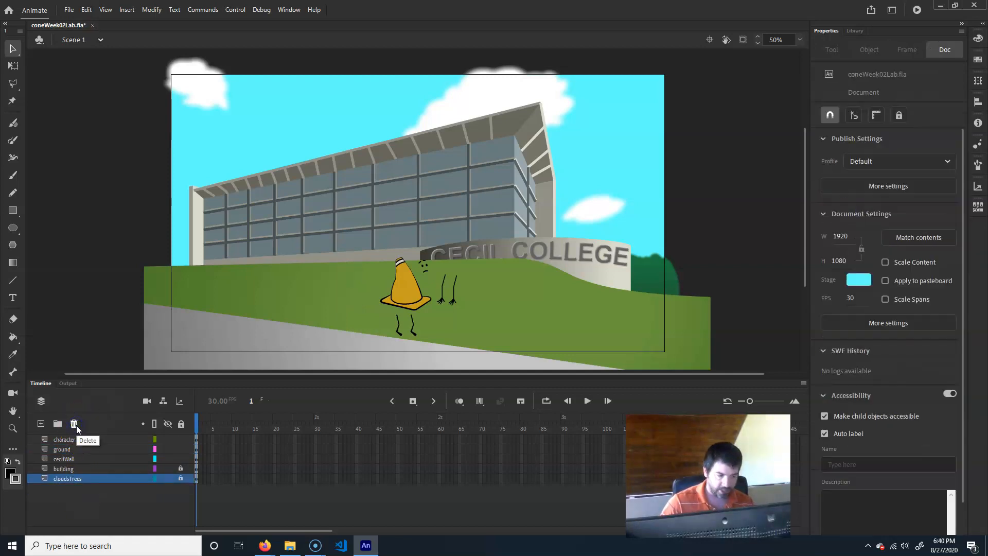
- Create a new layer folder above the building layer and name it background
click(72, 448)
click(76, 459)
click(77, 468)
click(80, 475)
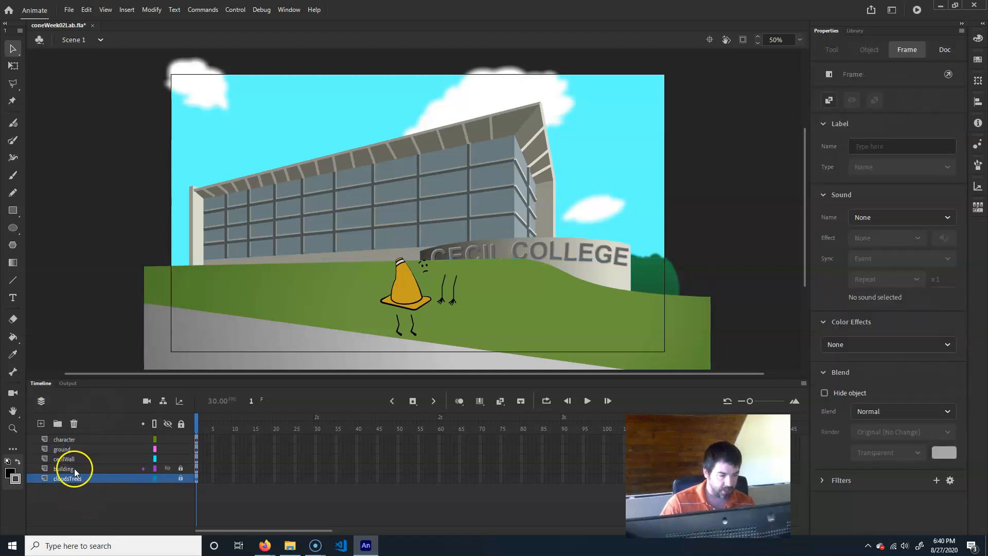
click(74, 468)
click(72, 447)
click(78, 469)
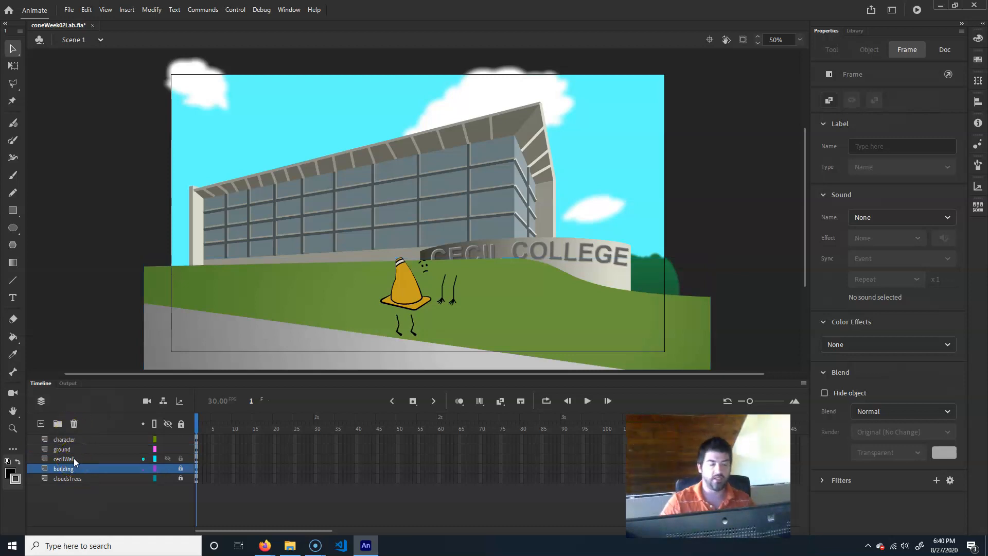
click(56, 423)
click(74, 508)
double_click(64, 469)
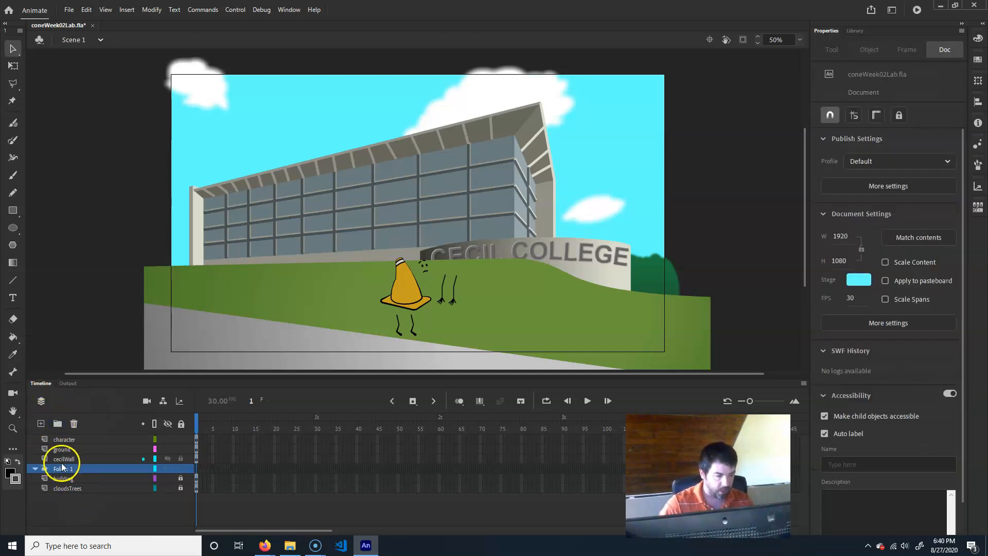
text(background)
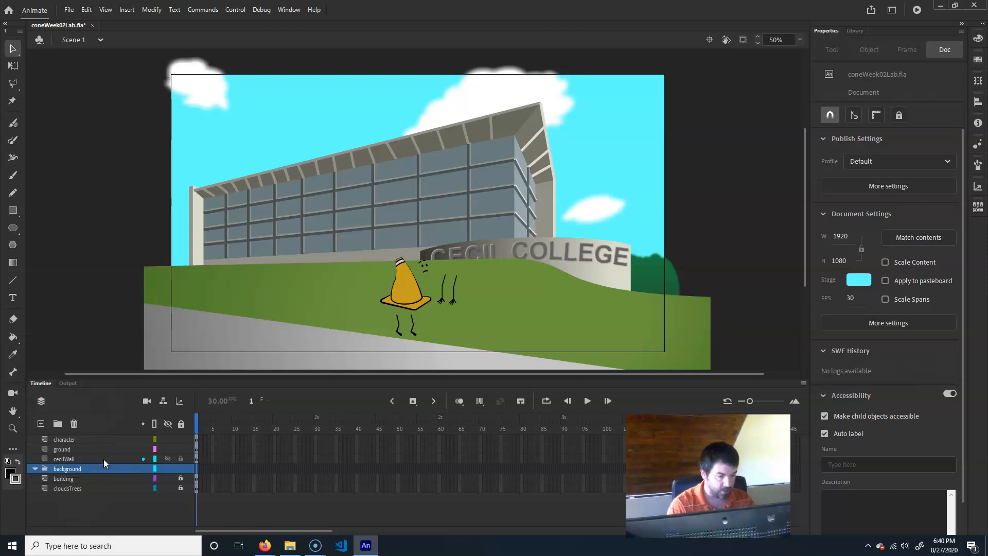
- Move the ground, ceciWall, building and cloudsTrees layers into the background folder and collapse it
click(73, 448)
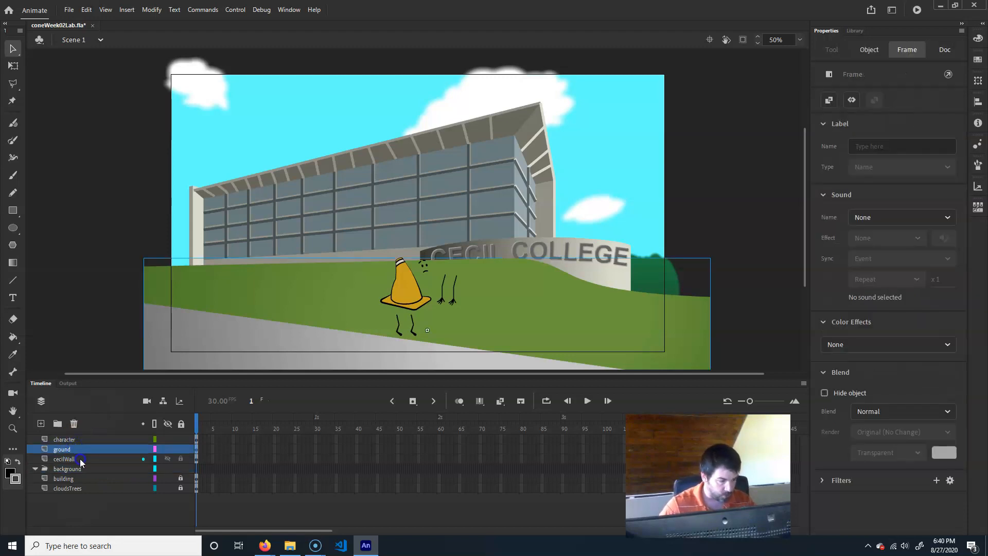
shift+click(79, 458)
drag(76, 452, 78, 470)
click(70, 493)
click(76, 479)
shift+click(74, 488)
drag(70, 477, 67, 452)
click(34, 449)
click(45, 448)
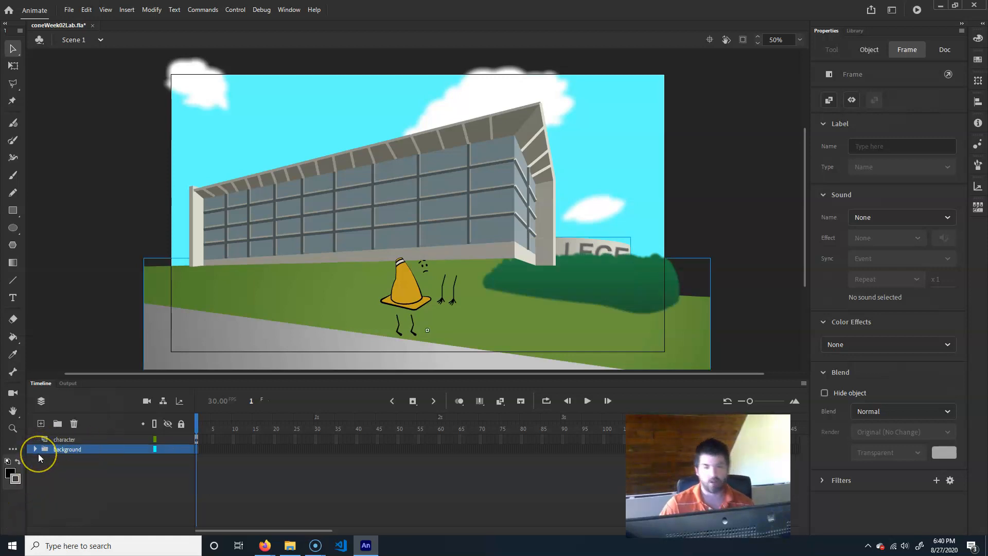
- Lock the background folder and select the character layer
click(181, 449)
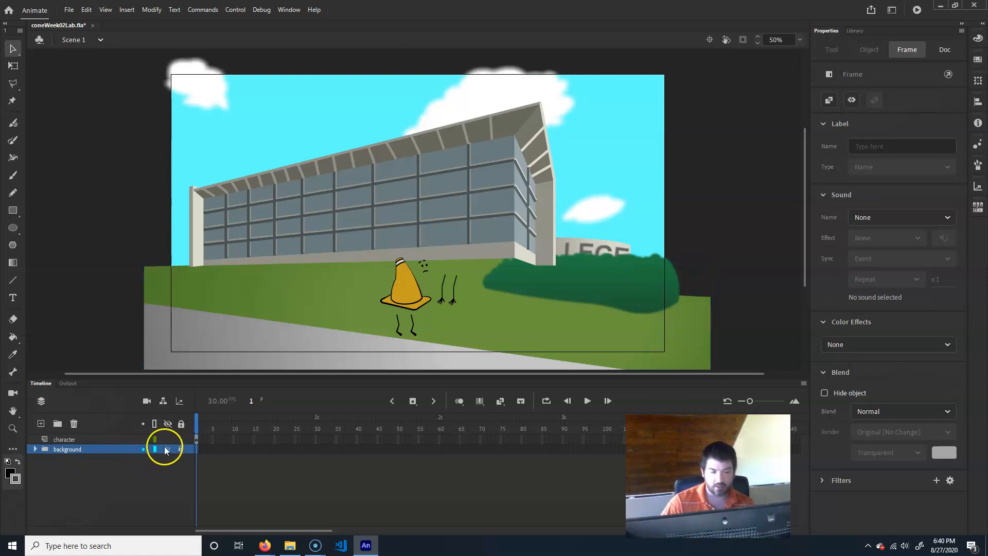
click(95, 438)
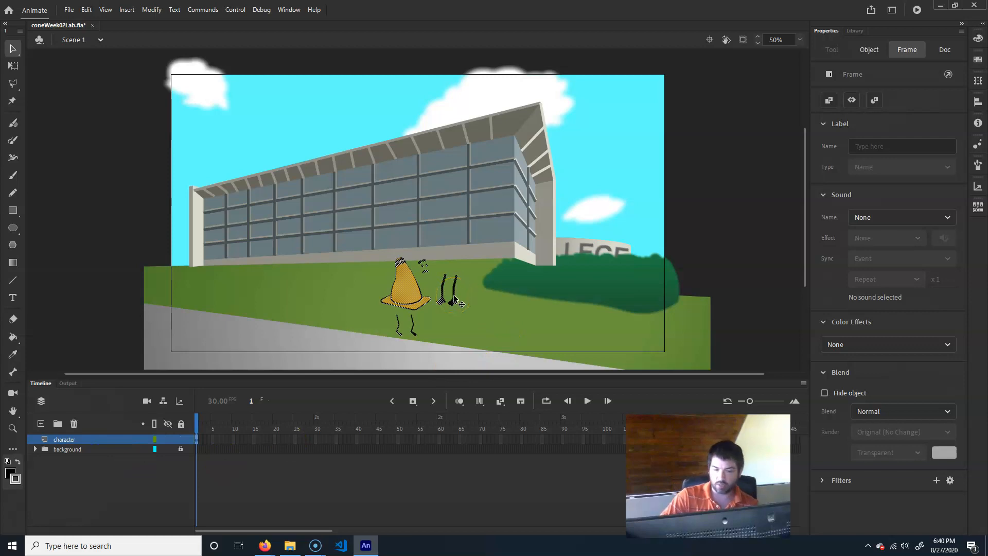
click(457, 327)
click(526, 332)
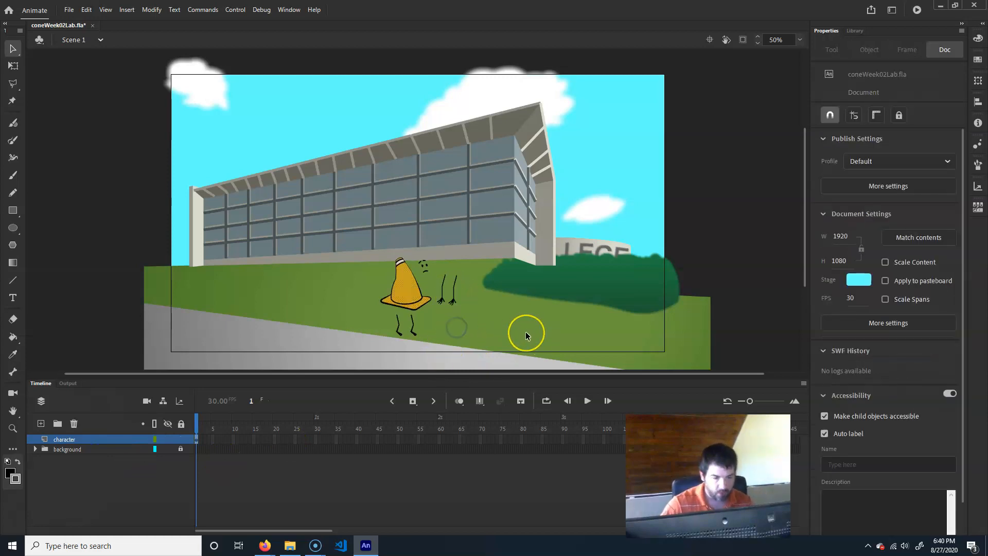
- Try moving the character's left leg segment aside, then undo the move
key(ctrl+=)
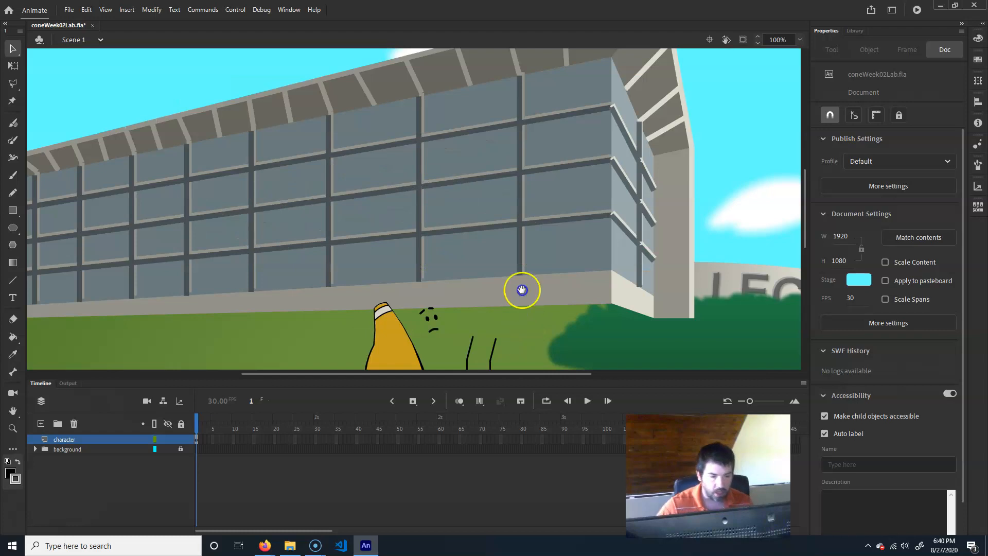
drag(522, 312, 505, 209)
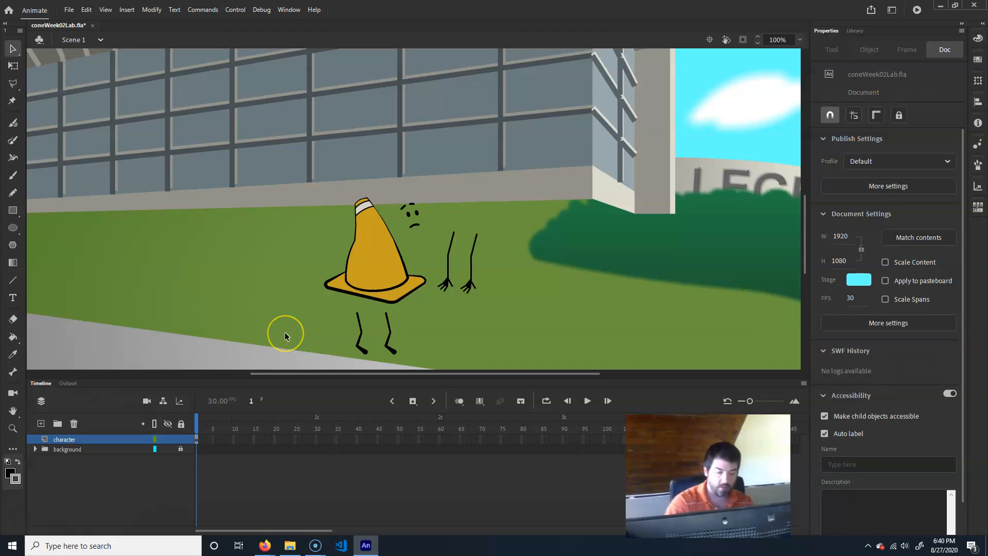
key(ctrl+=)
drag(440, 330, 473, 154)
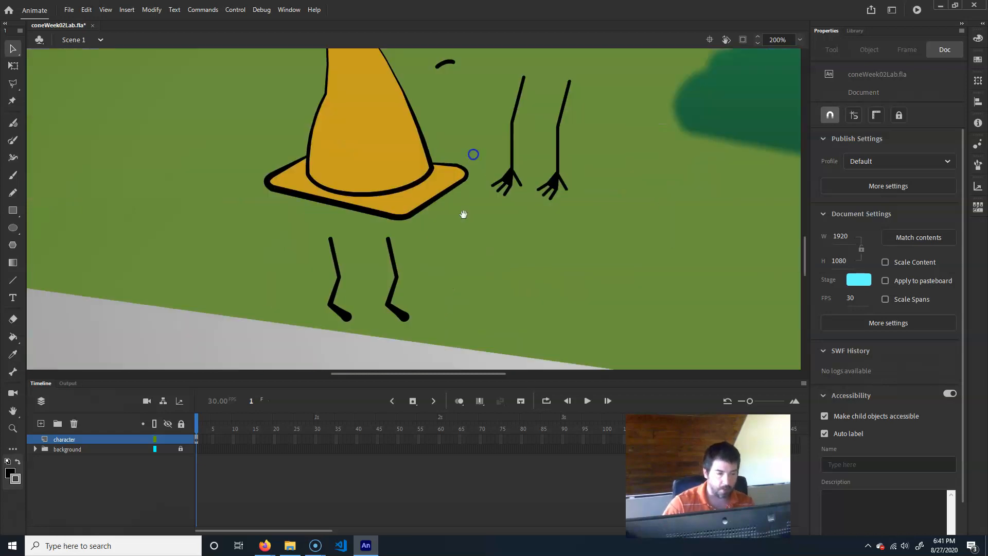
click(334, 258)
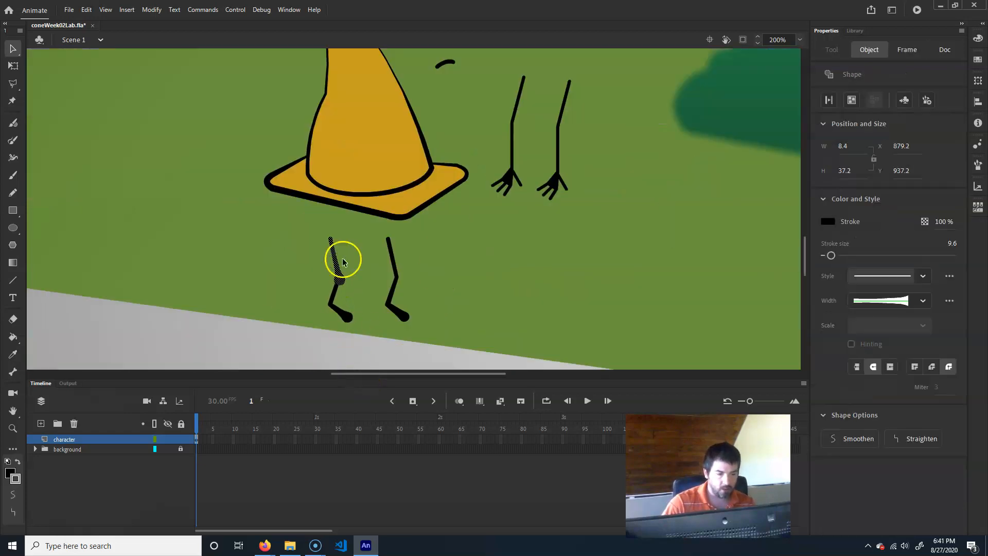
click(395, 260)
click(389, 298)
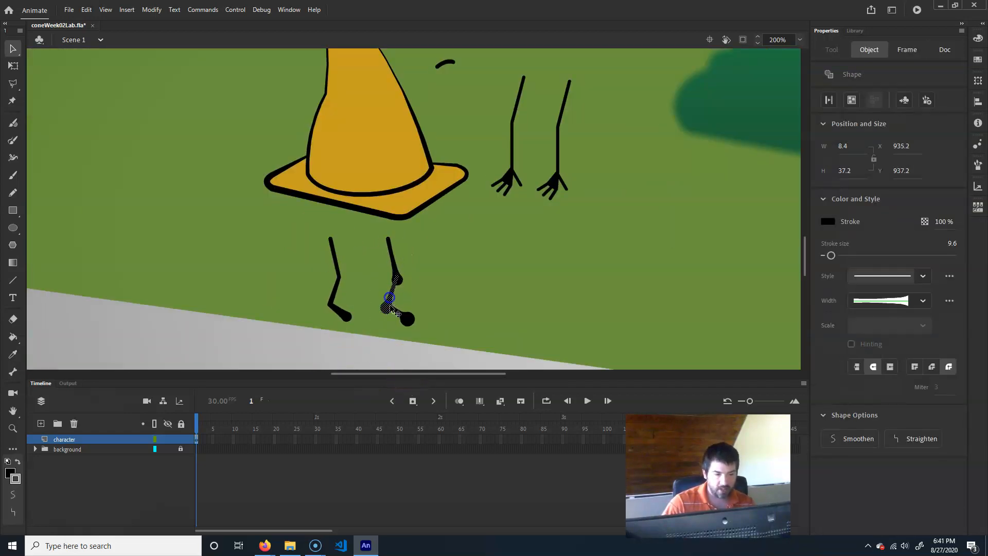
click(335, 291)
click(332, 251)
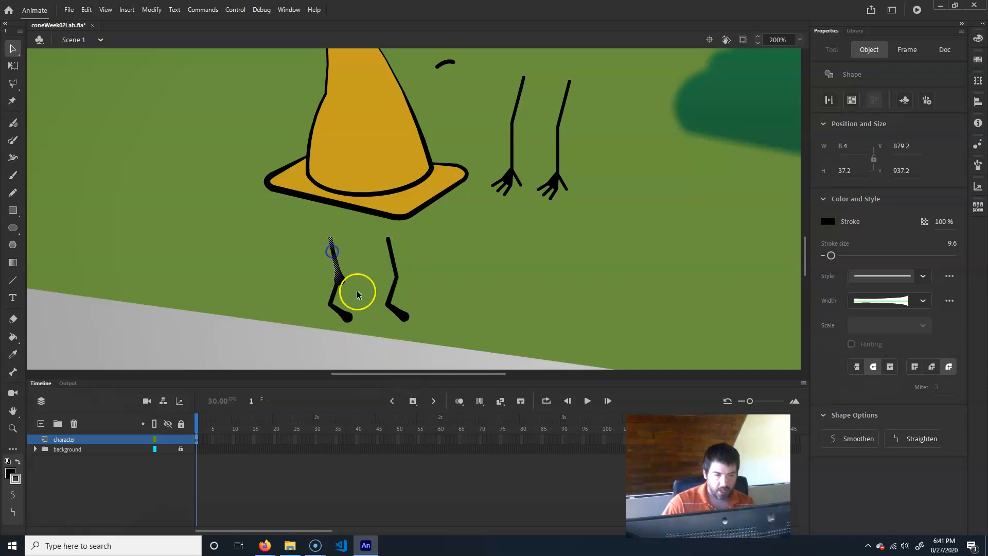
drag(335, 258, 277, 260)
click(234, 322)
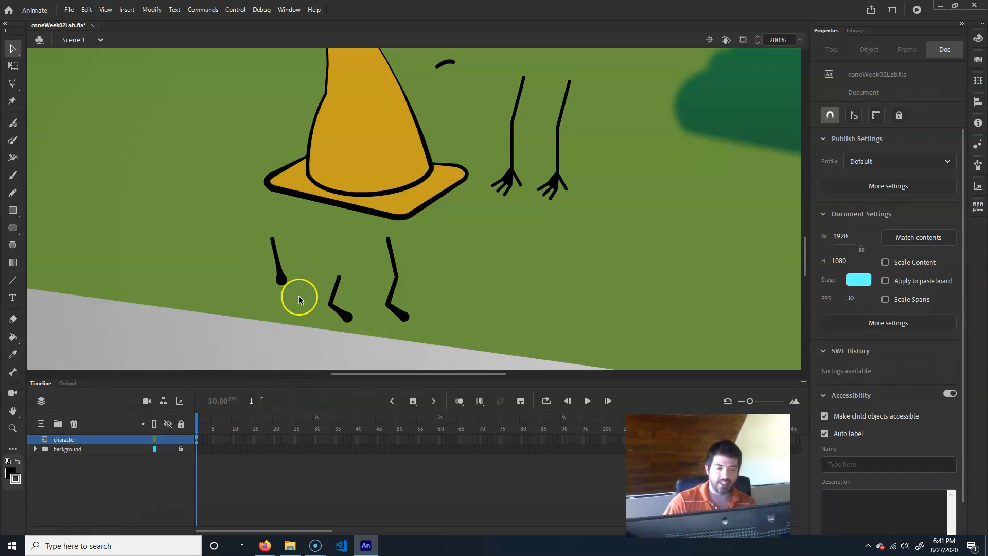
key(ctrl+z)
key(ctrl+z)
click(284, 339)
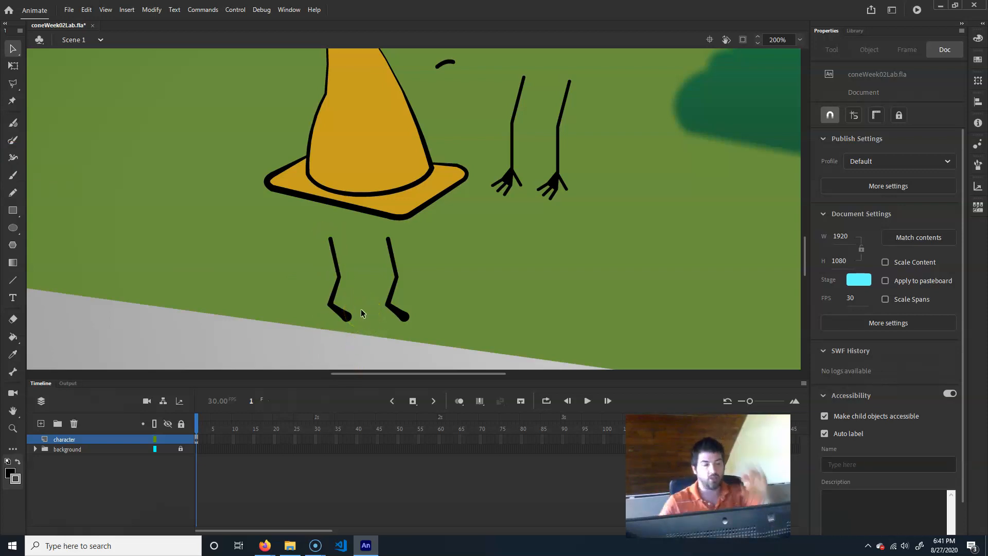
- Inspect the selection of the character's leg strokes and the cone's fill
click(336, 269)
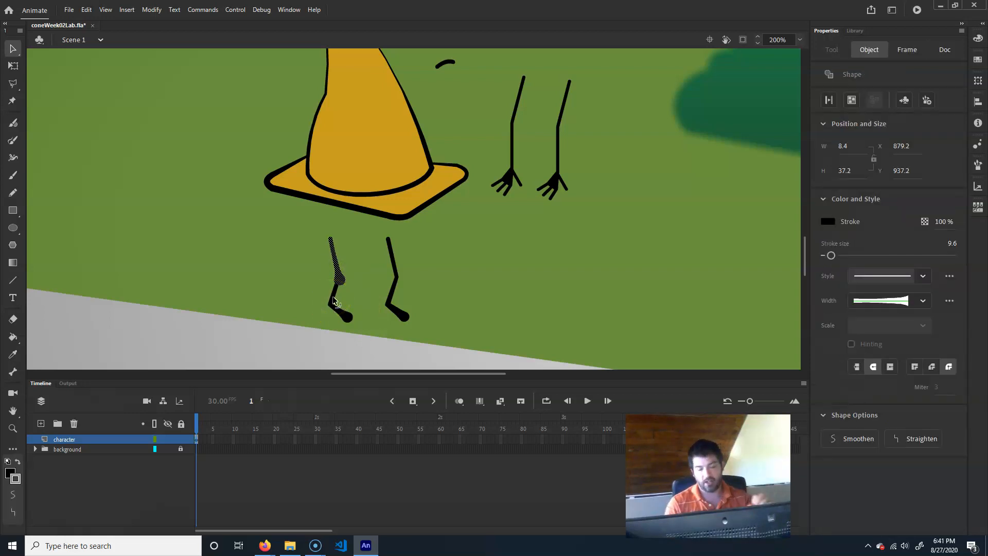
click(262, 361)
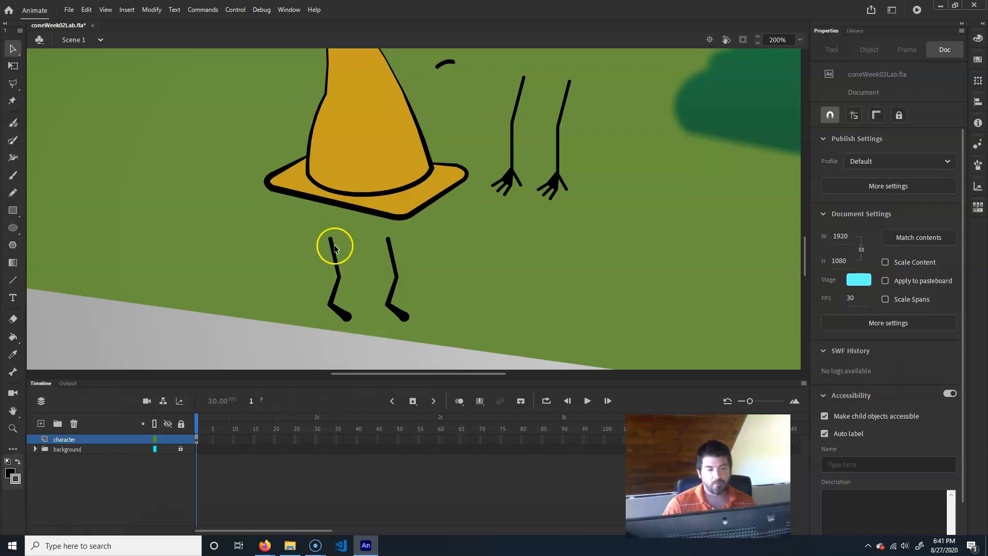
click(334, 246)
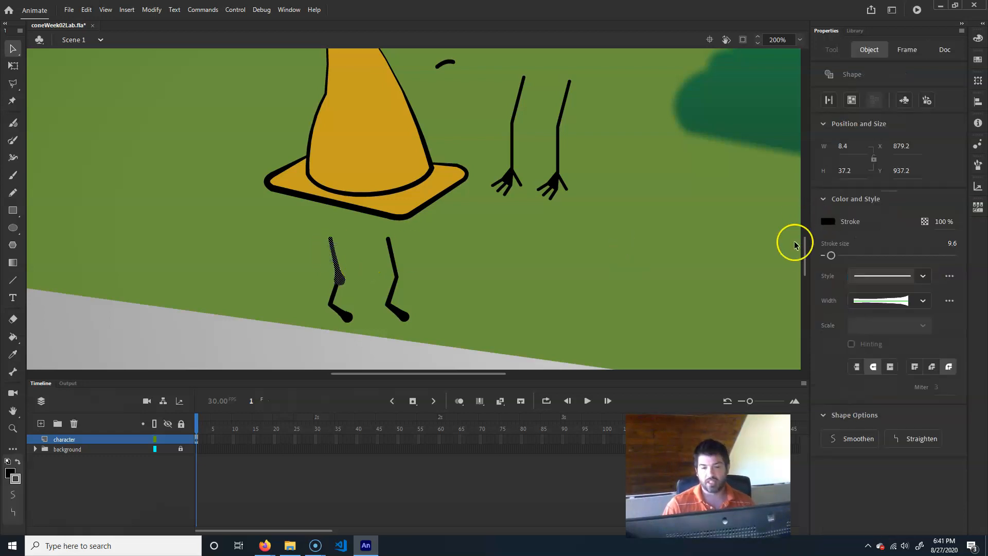
mouse_move(831, 256)
mouse_down()
mouse_move(869, 252)
mouse_move(830, 255)
mouse_up()
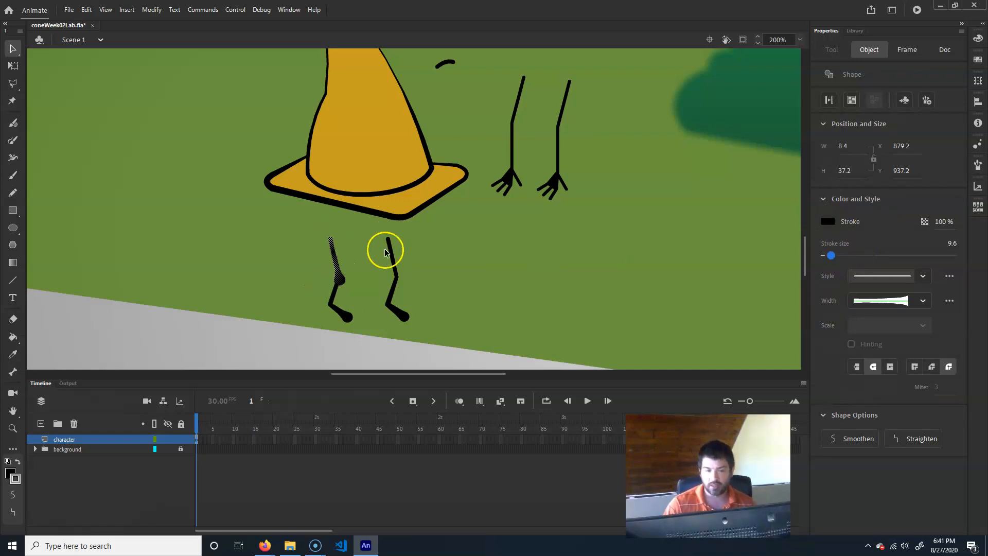
click(237, 343)
click(391, 150)
click(381, 181)
click(350, 108)
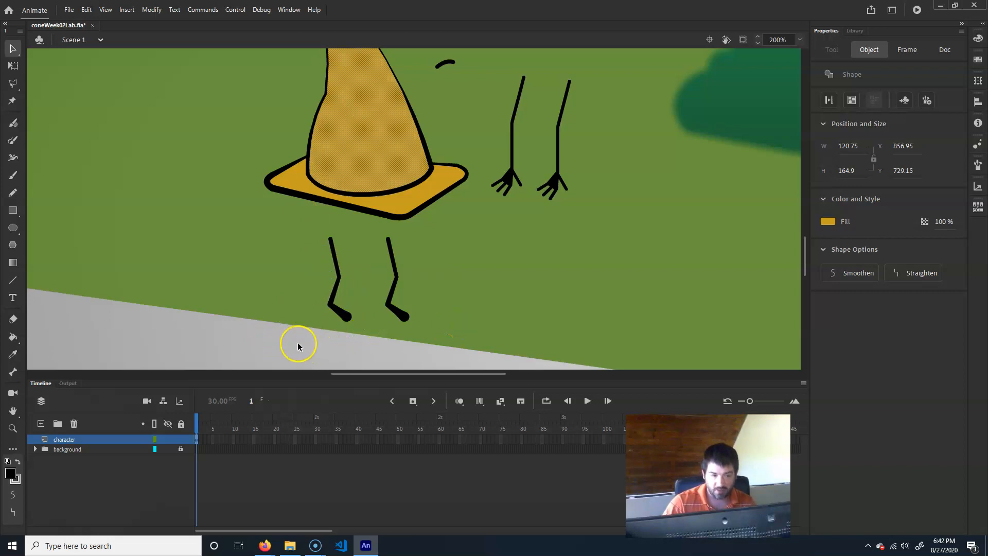
- Select both legs and convert their lines to fills
click(237, 342)
mouse_move(257, 356)
mouse_down()
mouse_move(491, 214)
mouse_move(490, 230)
mouse_up()
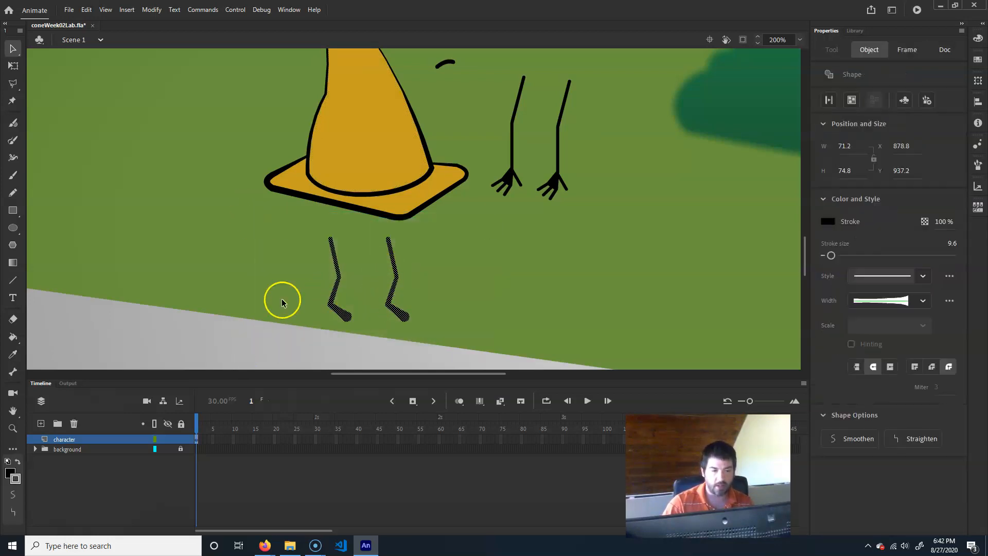
click(154, 10)
mouse_move(172, 98)
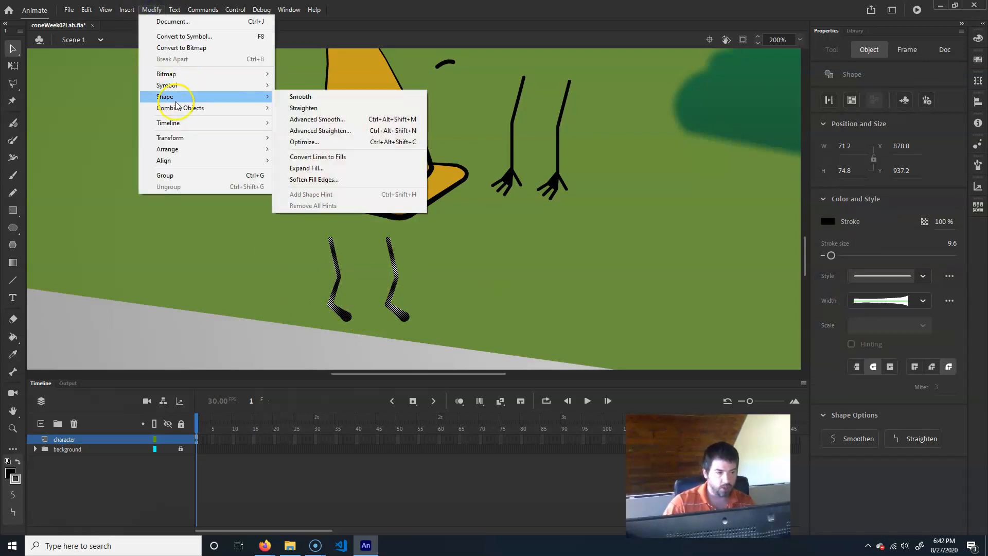
click(347, 160)
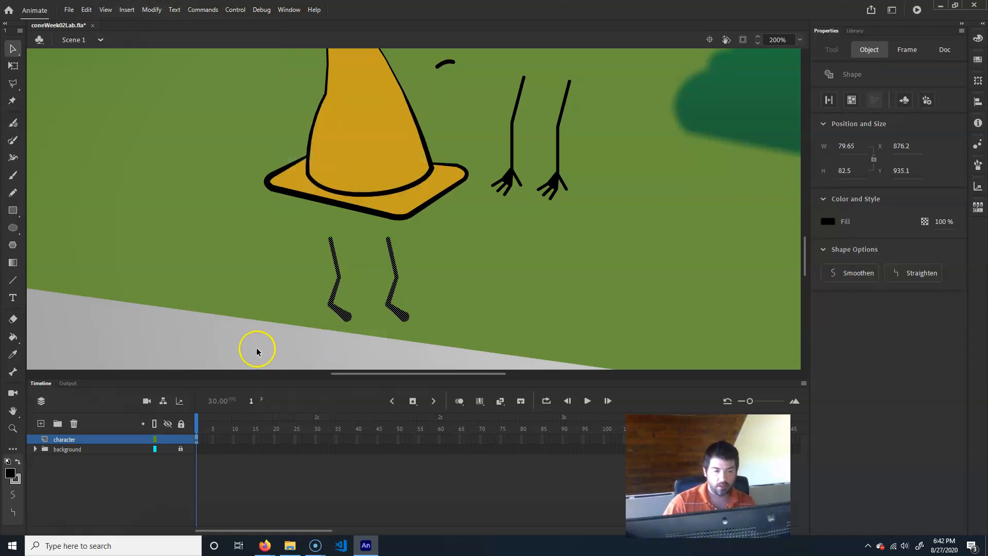
- Try reshaping the left foot's outline, then undo the change
click(344, 299)
key(ctrl+=)
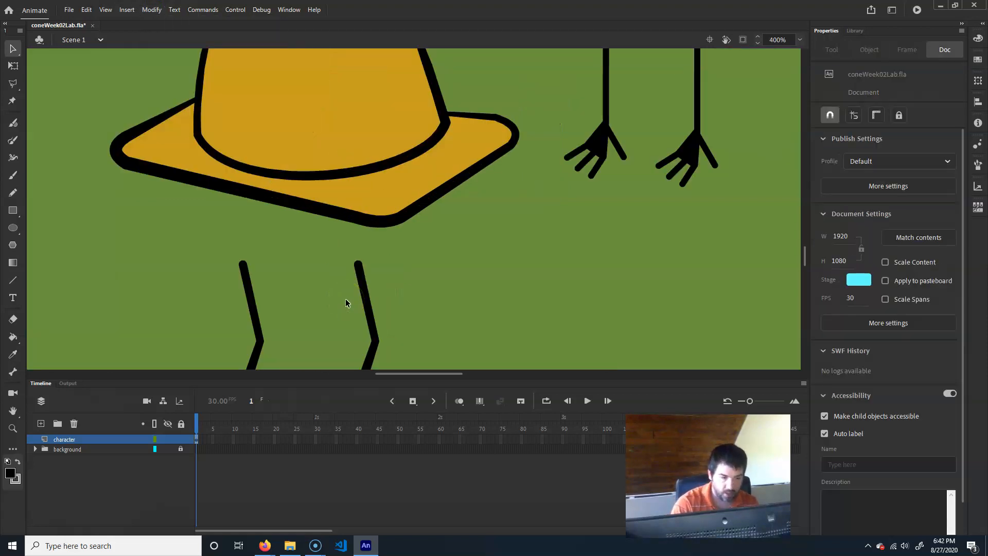
drag(272, 295, 321, 169)
drag(322, 281, 288, 304)
key(ctrl+z)
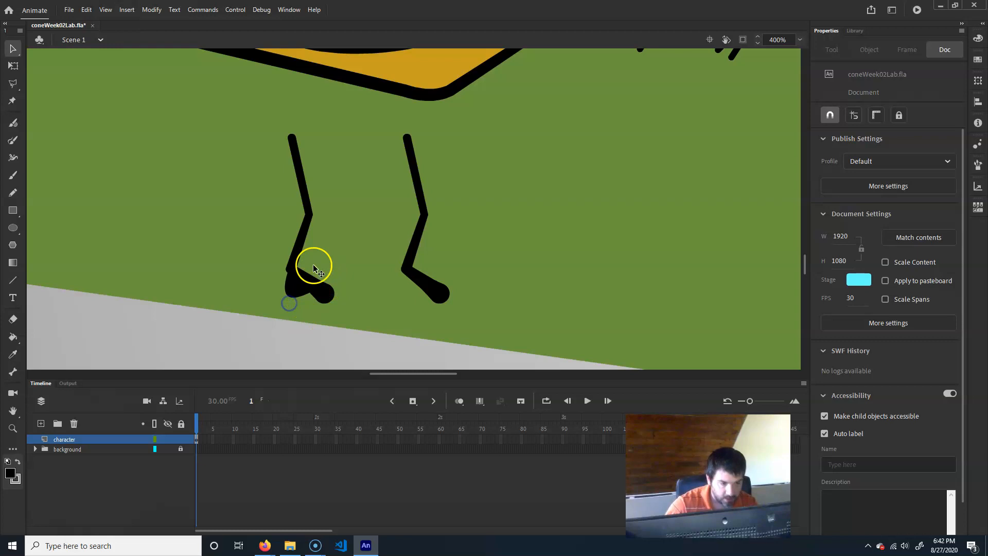
key(ctrl+z)
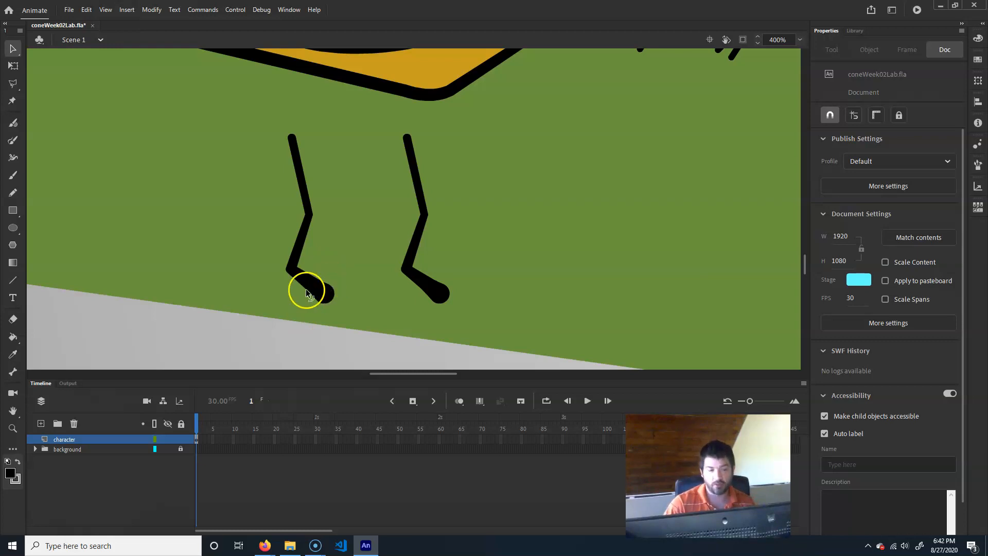
- Select and delete the left foot, then undo the deletion
click(312, 304)
drag(271, 343, 348, 275)
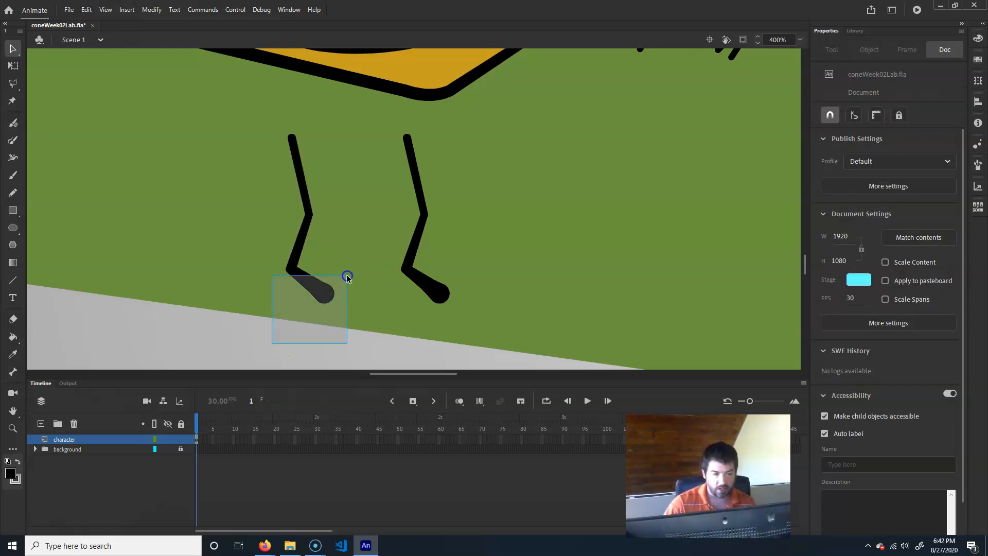
key(Delete)
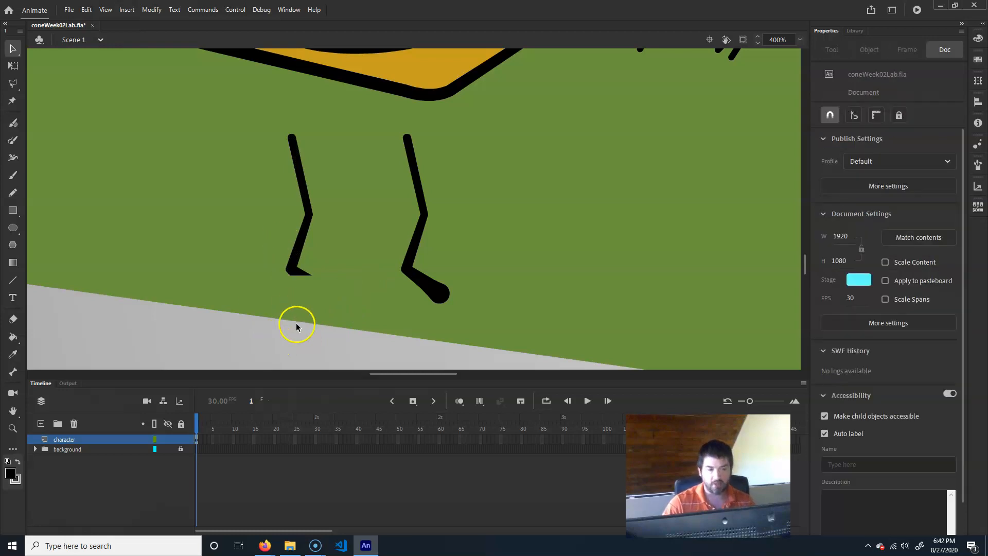
key(ctrl+z)
- Select the whole cone, fill and outline, and convert its lines to fills
click(442, 293)
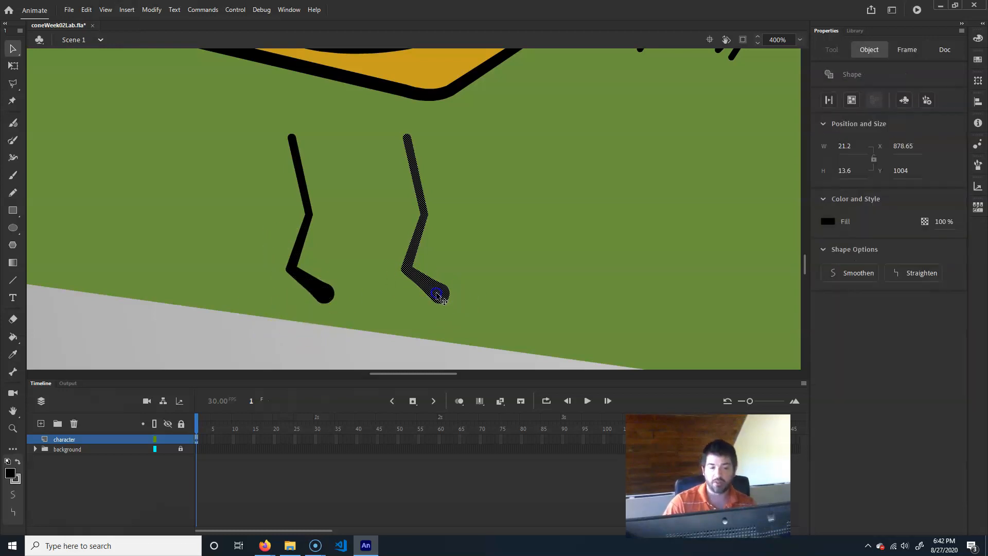
click(559, 262)
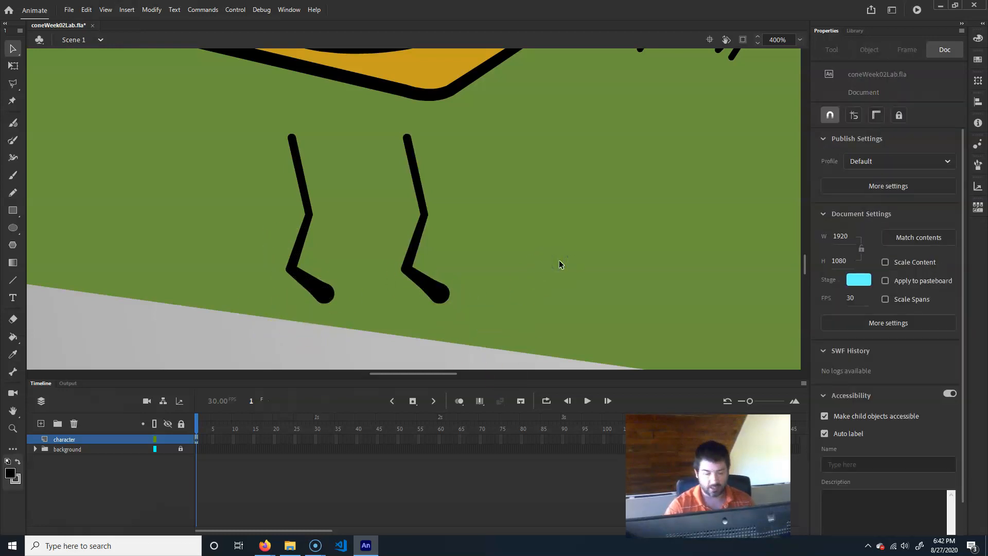
key(ctrl+minus)
drag(489, 121, 416, 269)
click(291, 242)
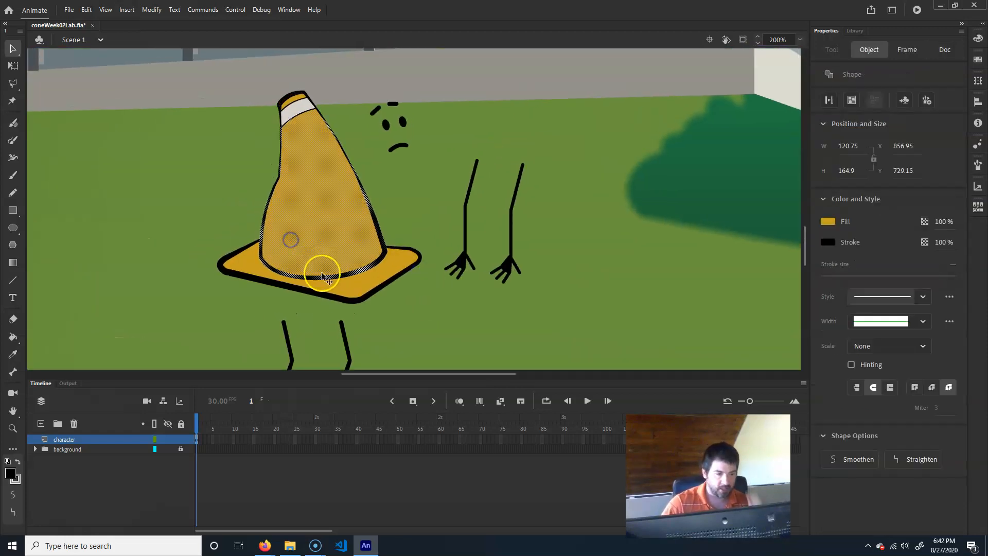
click(308, 229)
shift+click(350, 286)
shift+click(289, 107)
shift+click(295, 101)
shift+double_click(295, 100)
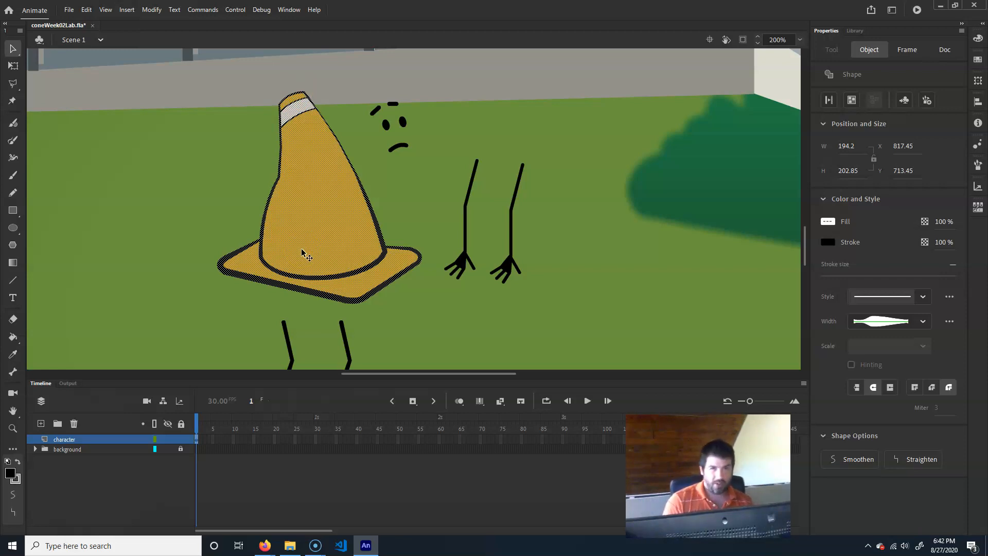
click(152, 9)
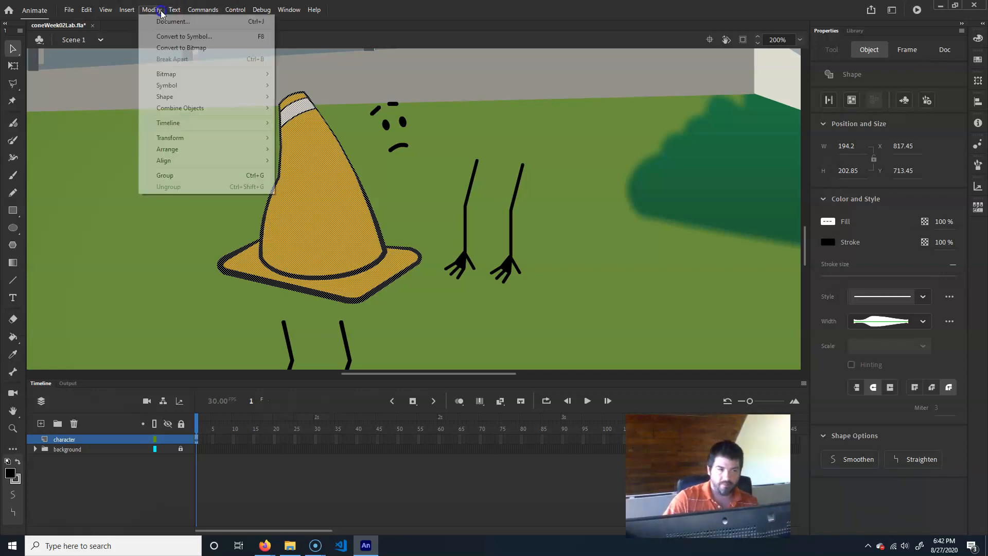
mouse_move(210, 97)
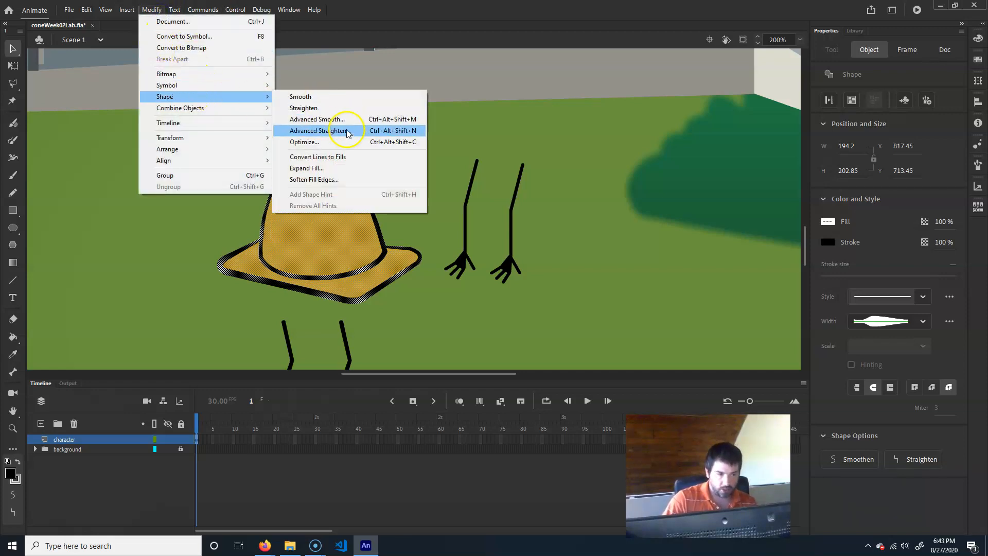
click(347, 157)
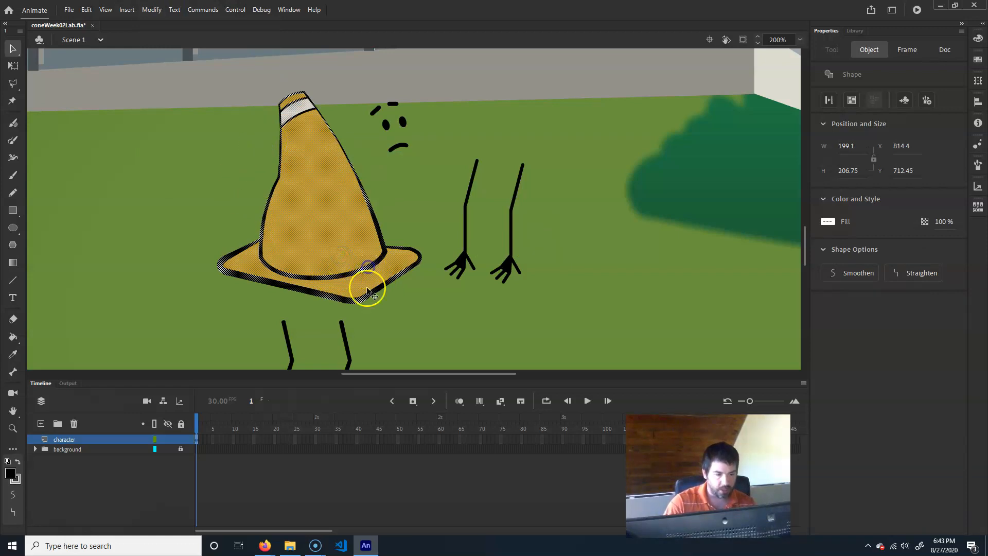
- Move the cone body to the left, away from the face
drag(341, 229, 176, 183)
click(326, 214)
- Select the face, convert its lines to fills, and nudge it up and to the left
click(394, 116)
drag(345, 190, 423, 95)
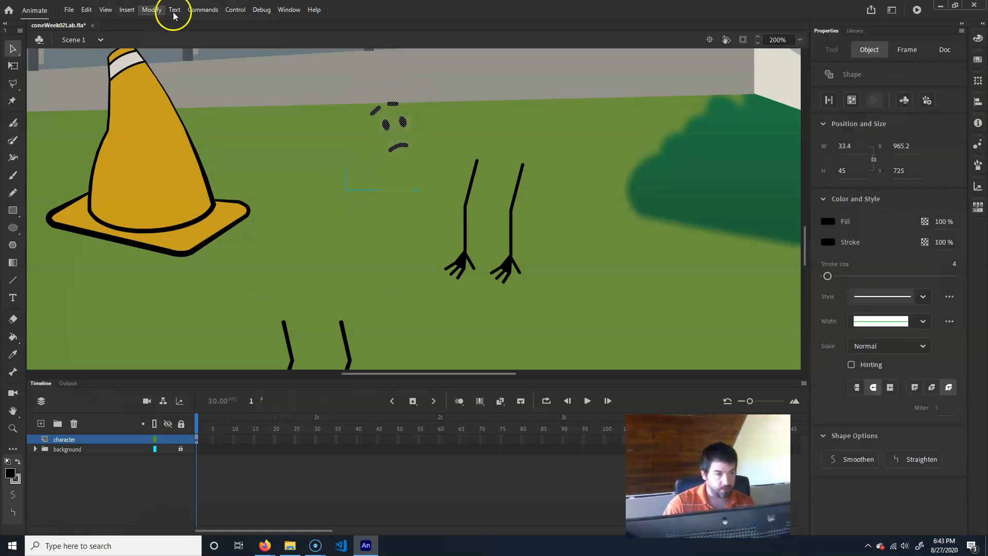
click(152, 9)
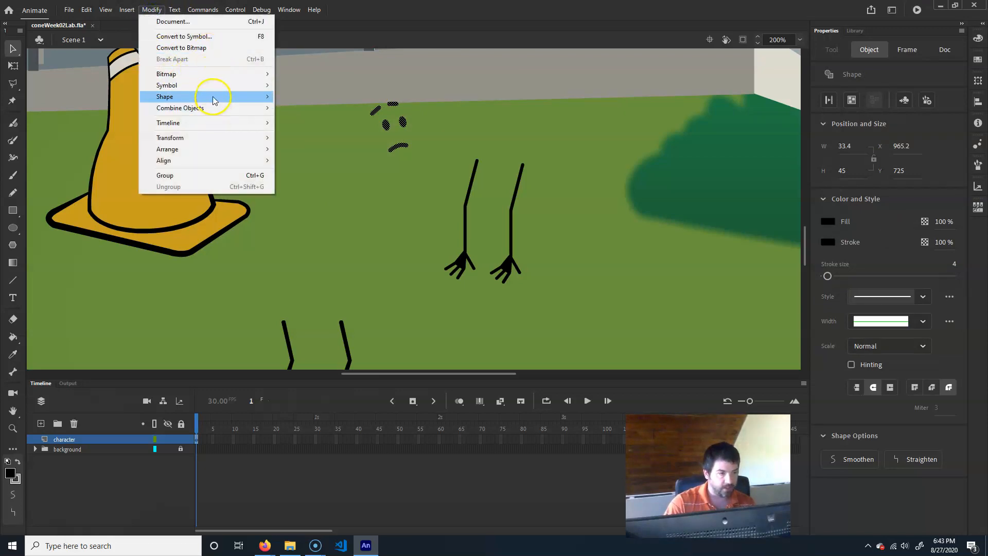
mouse_move(212, 97)
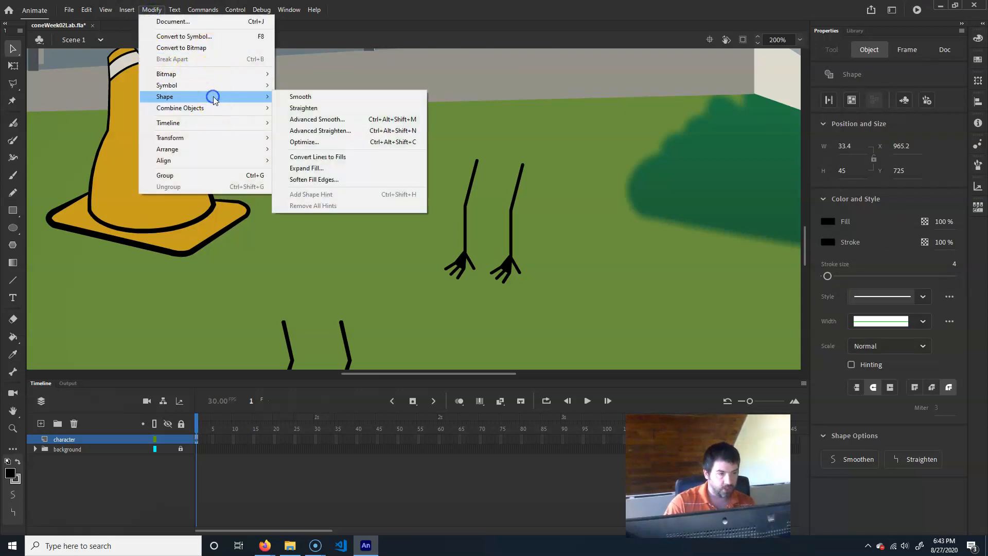
click(349, 157)
drag(404, 126, 366, 98)
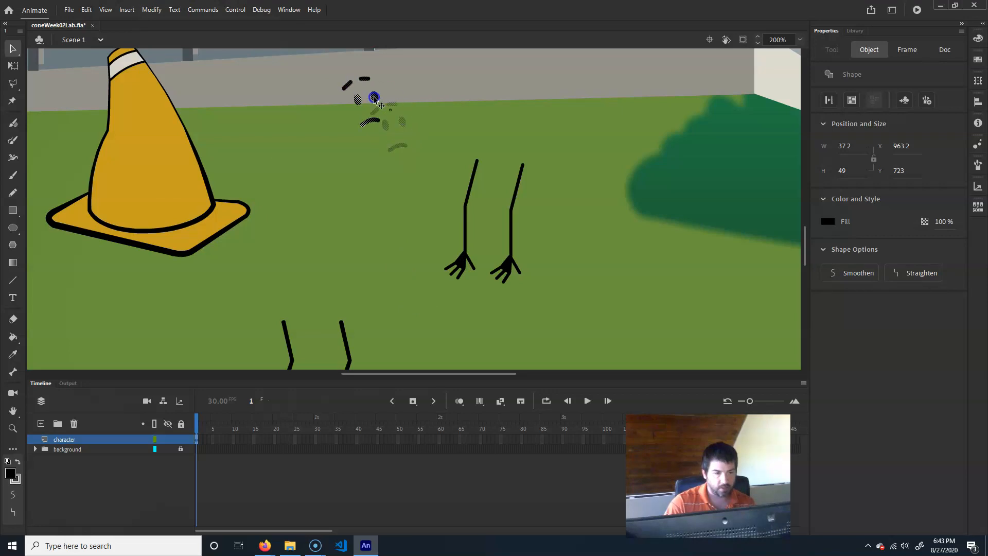
click(448, 301)
- Select both arms and convert their lines to fills
drag(600, 130, 611, 121)
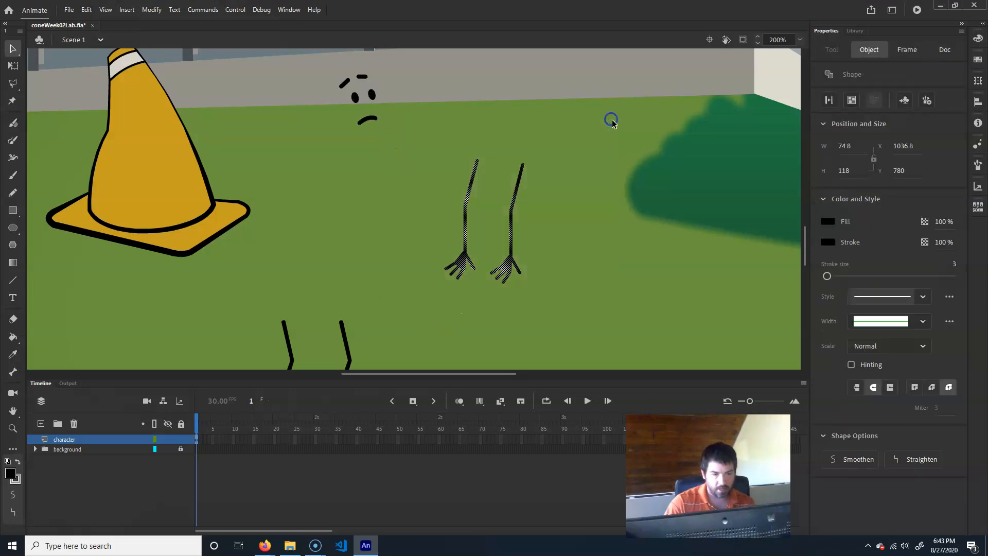
click(151, 10)
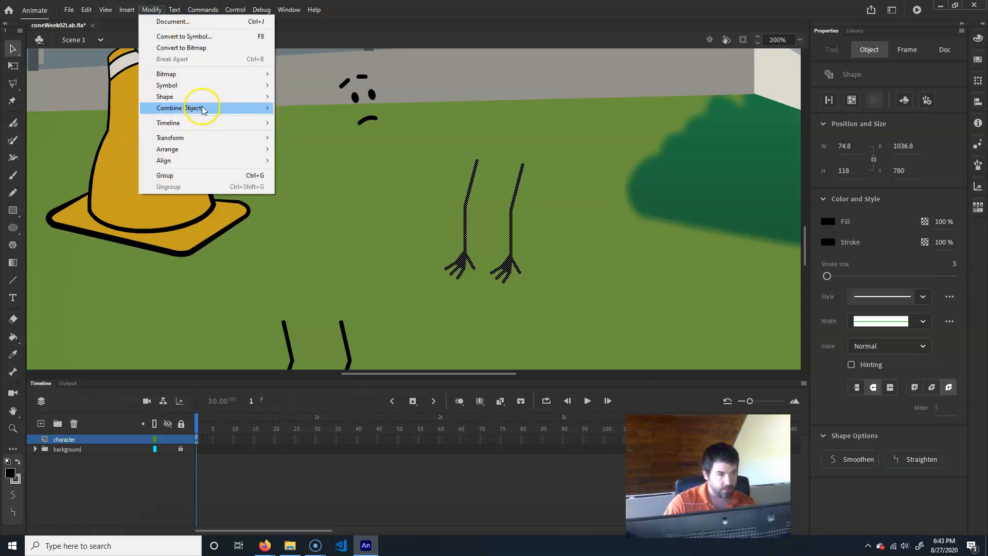
mouse_move(199, 96)
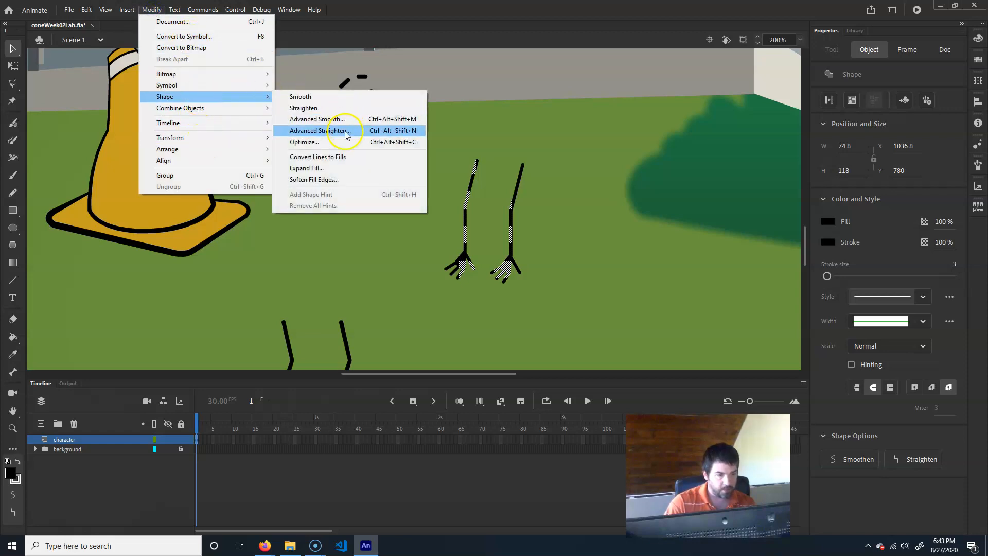
click(337, 157)
click(536, 231)
click(509, 263)
click(549, 223)
click(503, 253)
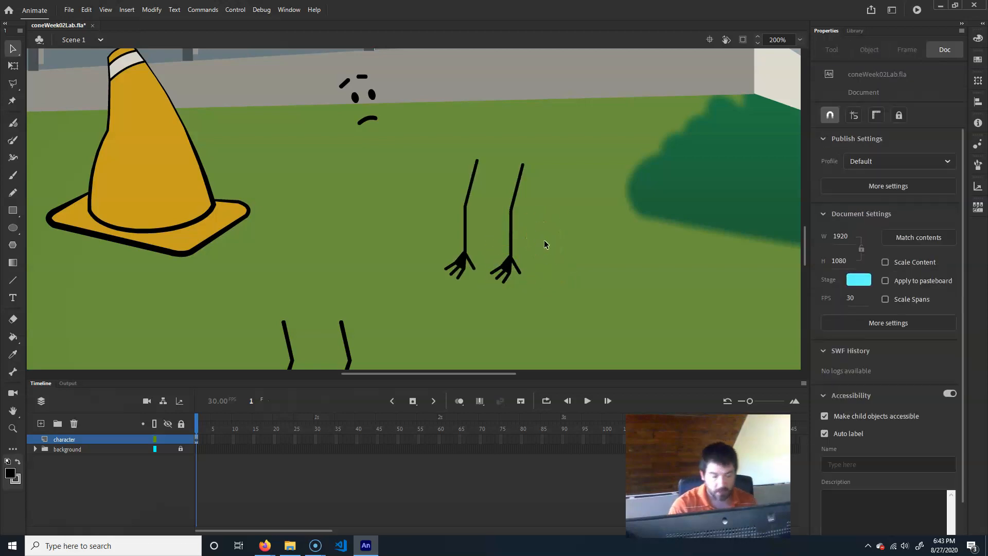
key(ctrl+minus)
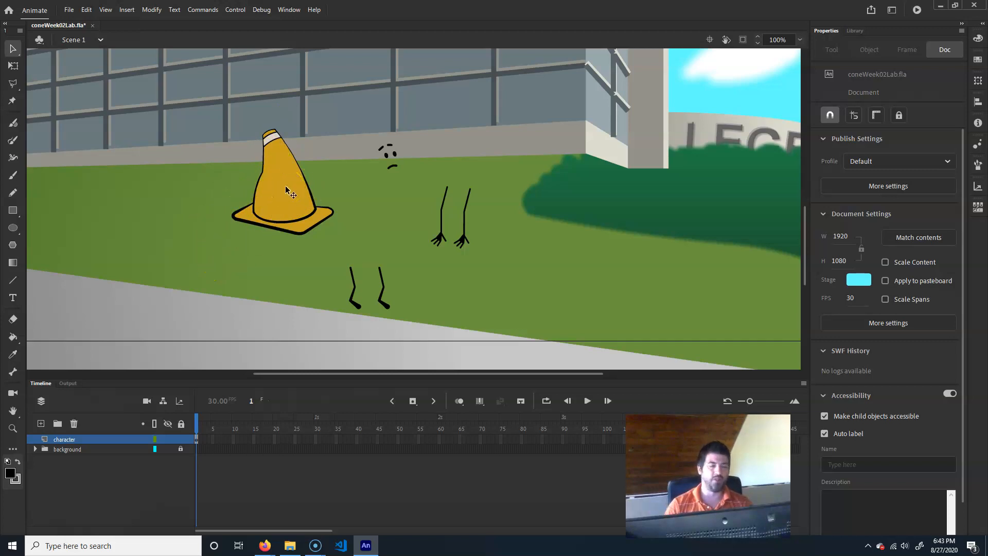
- Convert the cone body into a movie clip symbol named cone_body_mc
drag(198, 246, 350, 109)
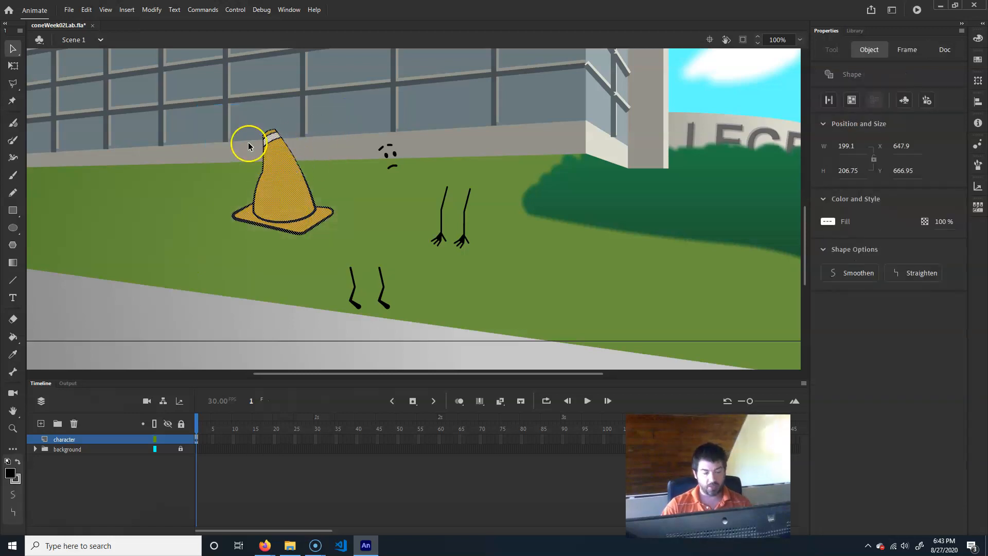
click(904, 101)
text(cone_bod)
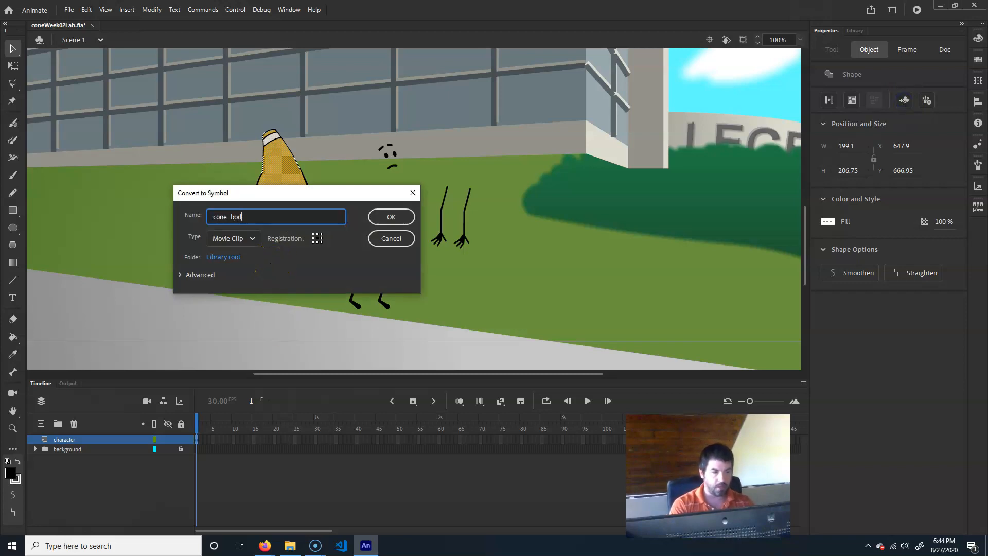
text(y_mc)
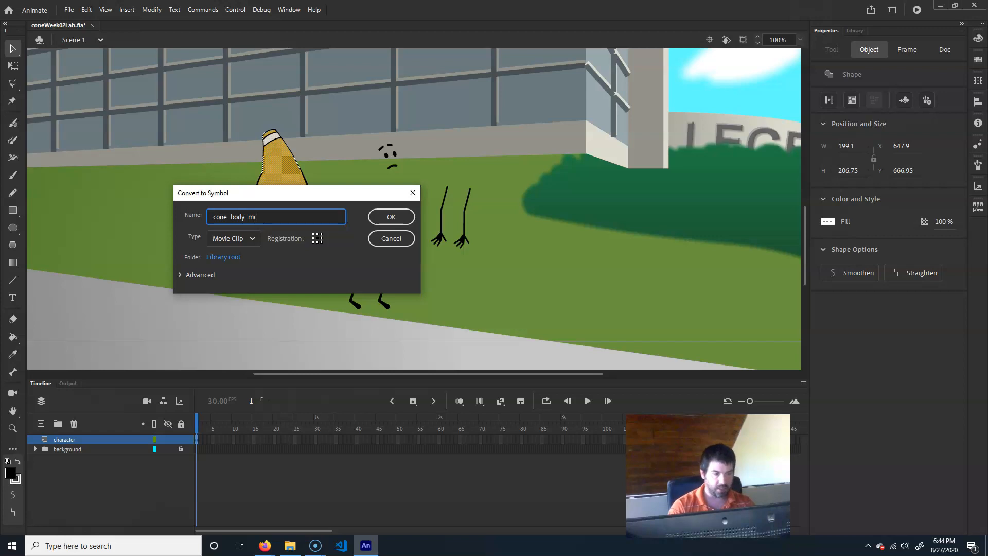
key(Return)
click(260, 222)
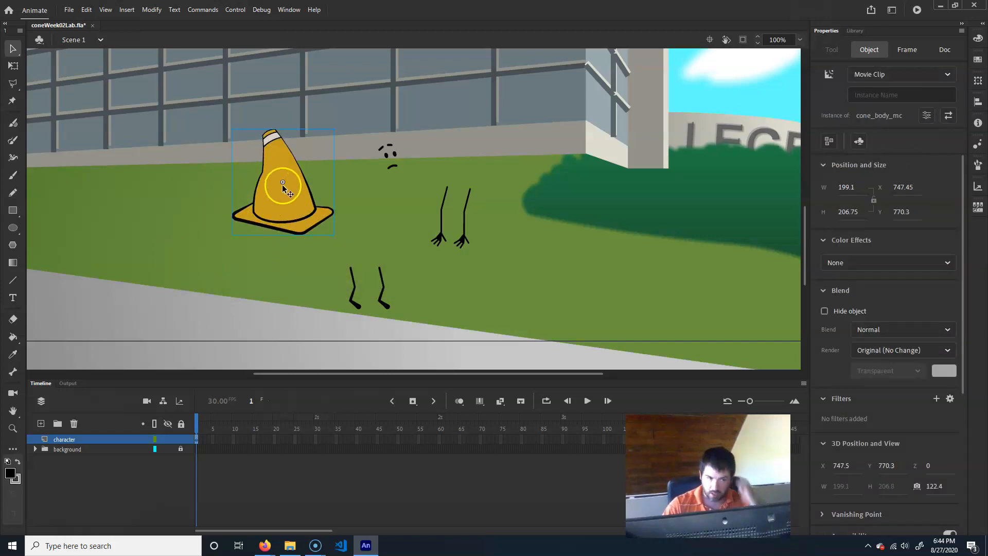
- Convert the face into a movie clip symbol named cone_face_mc
drag(365, 191, 420, 133)
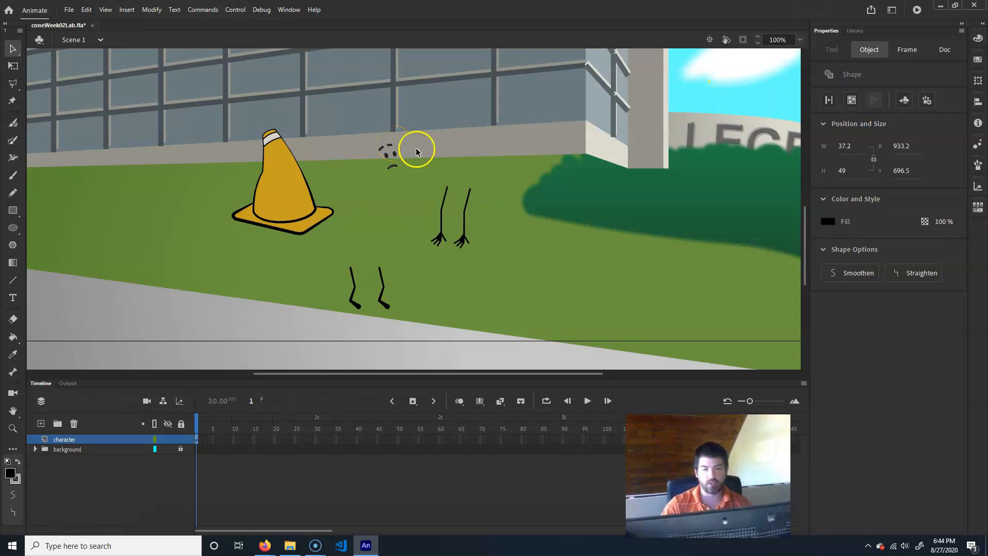
click(902, 101)
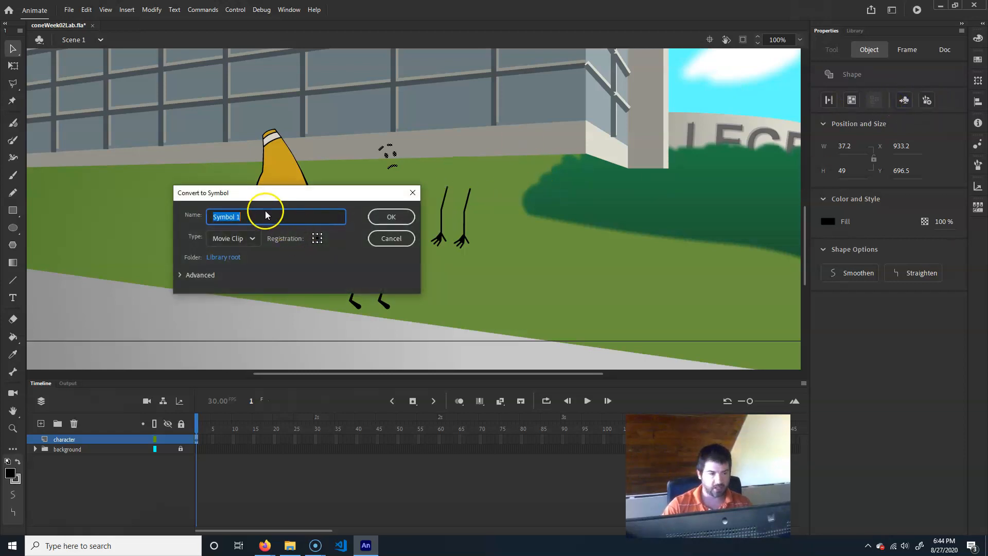
text(cone_)
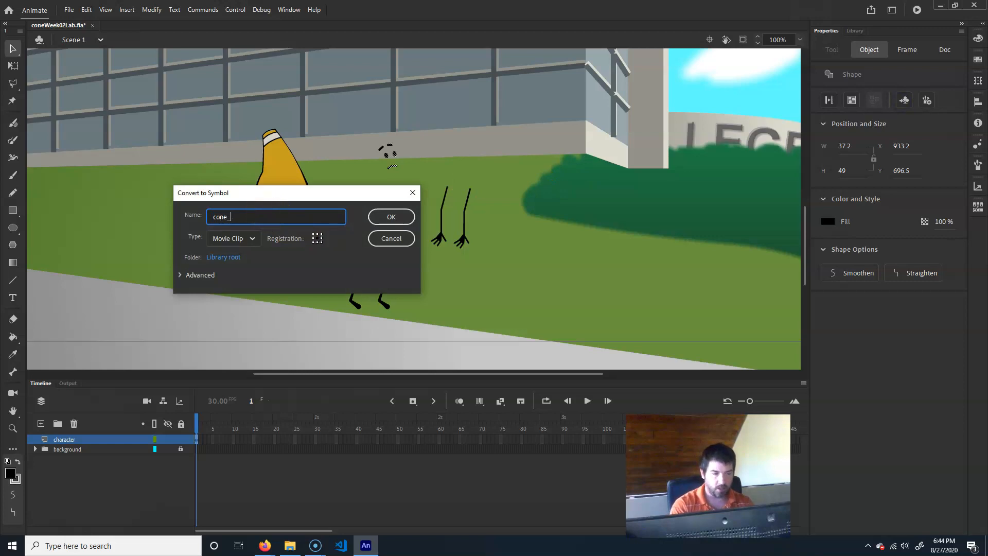
text(face_mc)
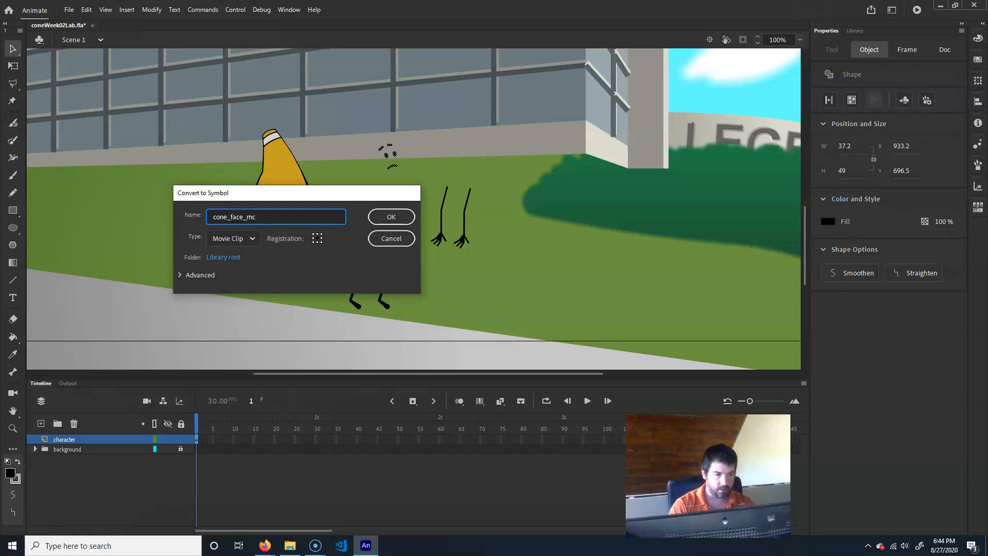
key(Return)
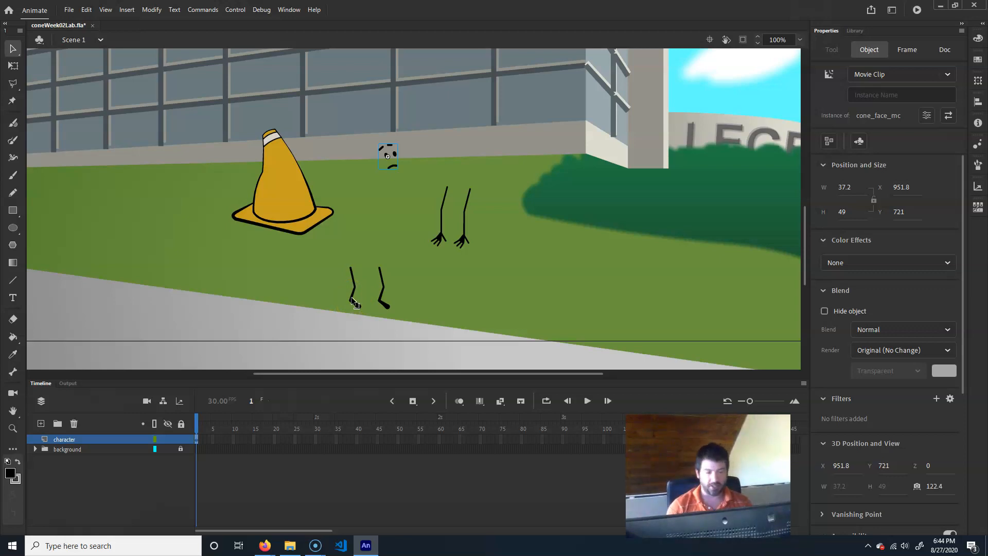
- Convert the left leg's upper segment into a movie clip symbol named cone_l_upperLeg_mc
key(ctrl+equal)
drag(353, 308, 377, 134)
click(322, 293)
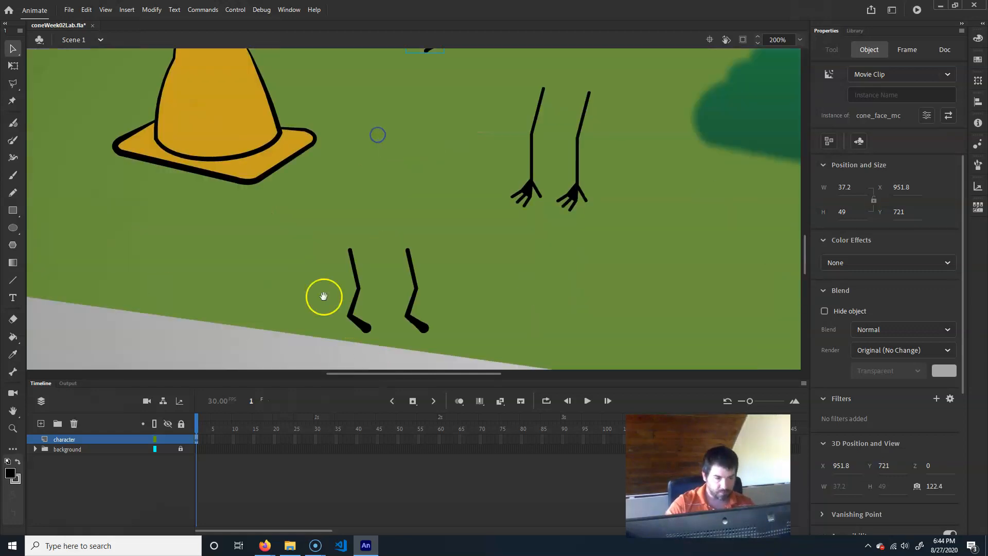
drag(285, 218, 391, 288)
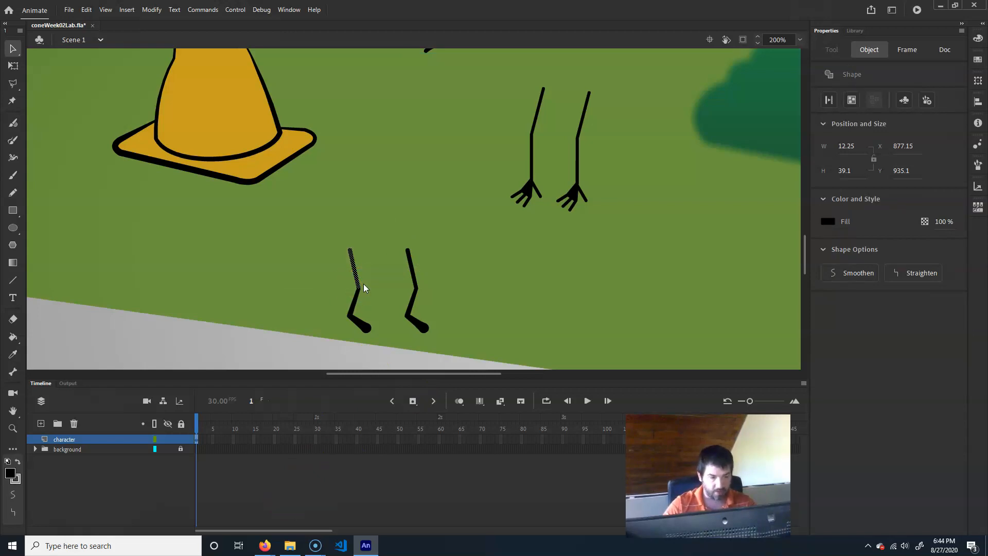
key(F8)
drag(256, 219, 153, 206)
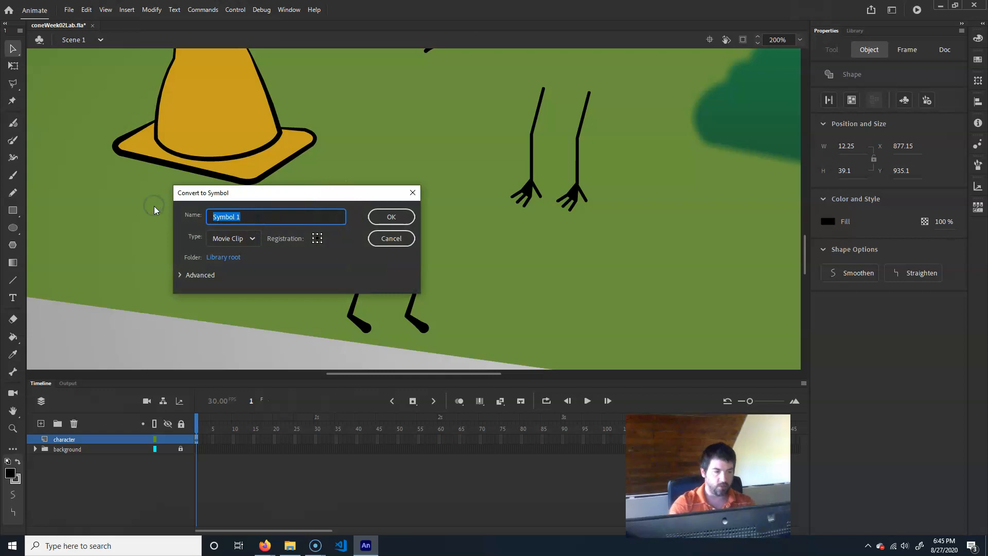
text(cone_)
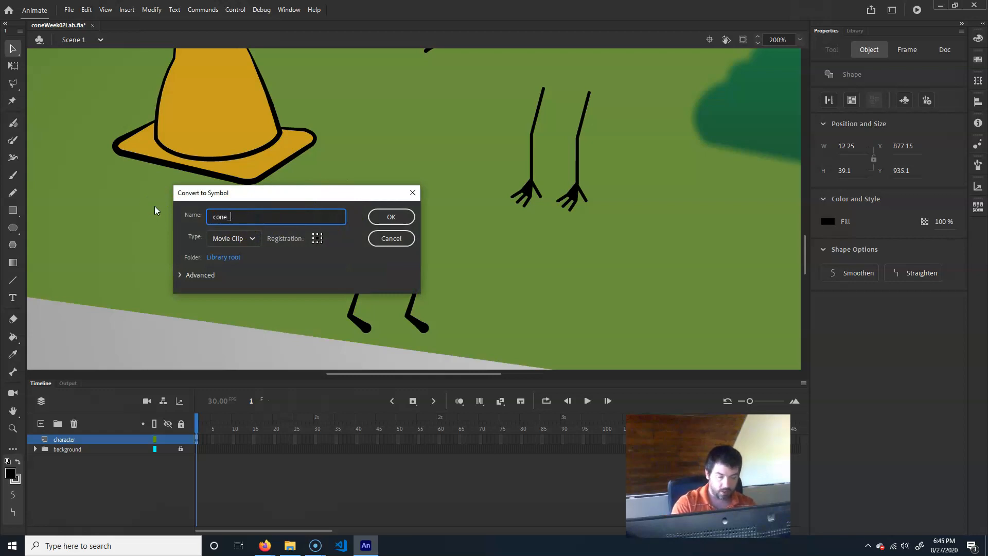
text(upperLeg)
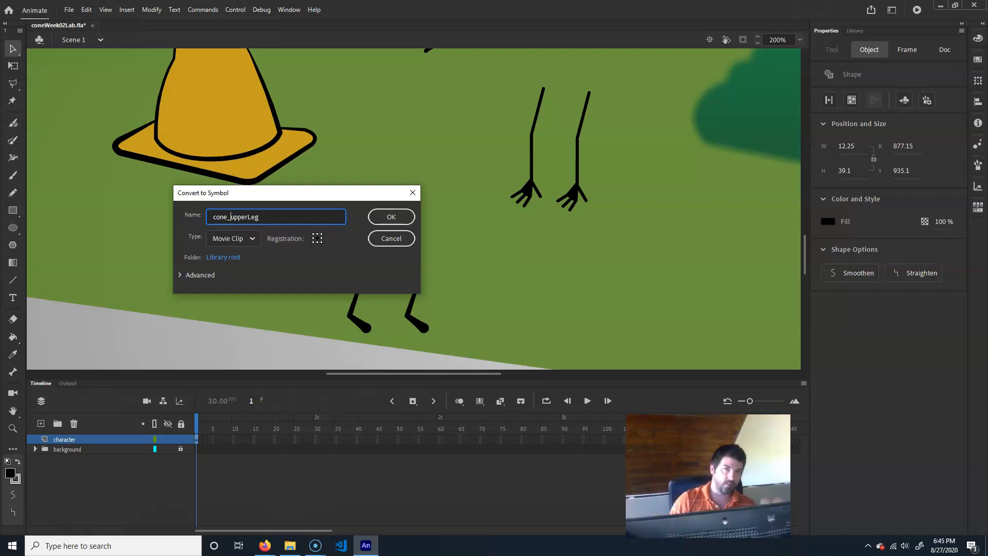
text(_)
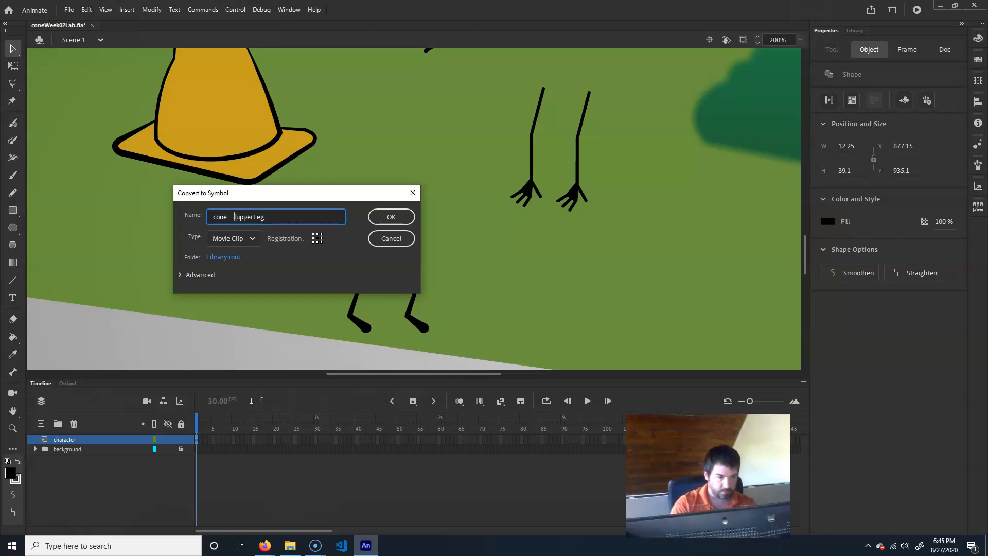
key(BackSpace)
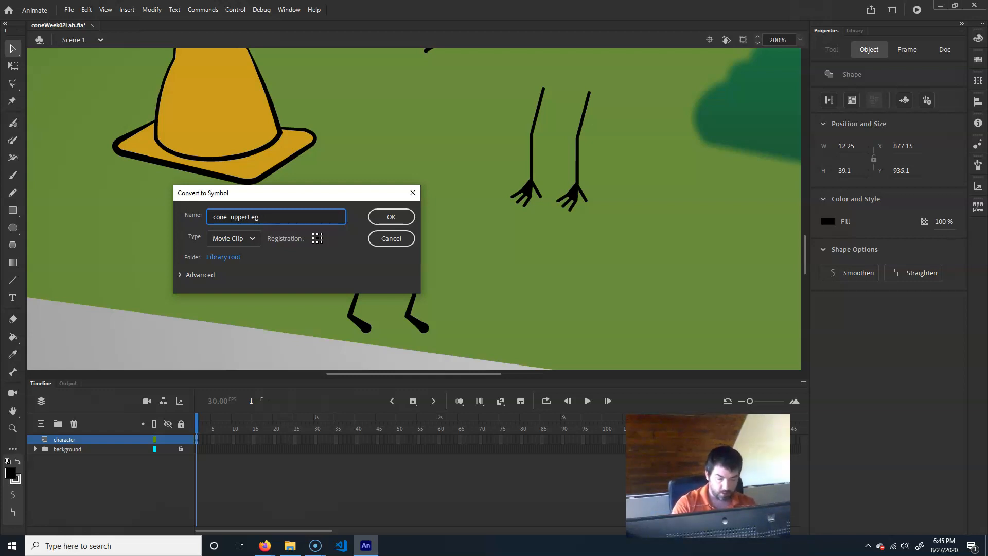
key(Delete)
text(U)
text(_l)
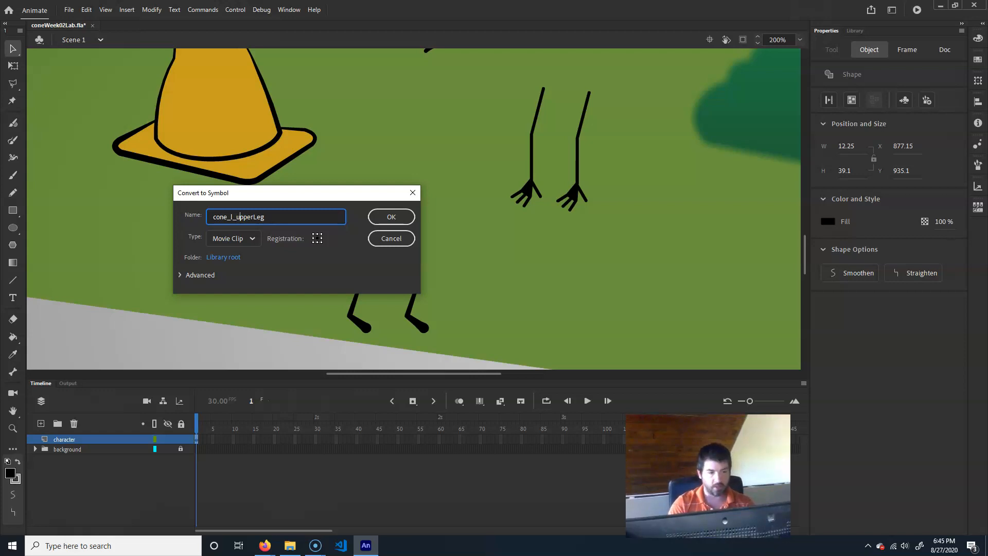
text(_m)
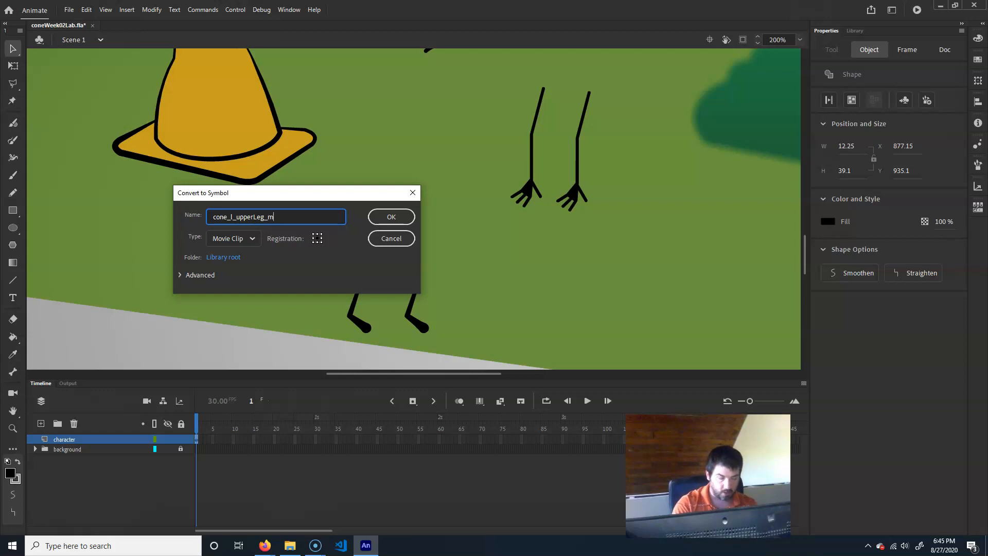
key(Return)
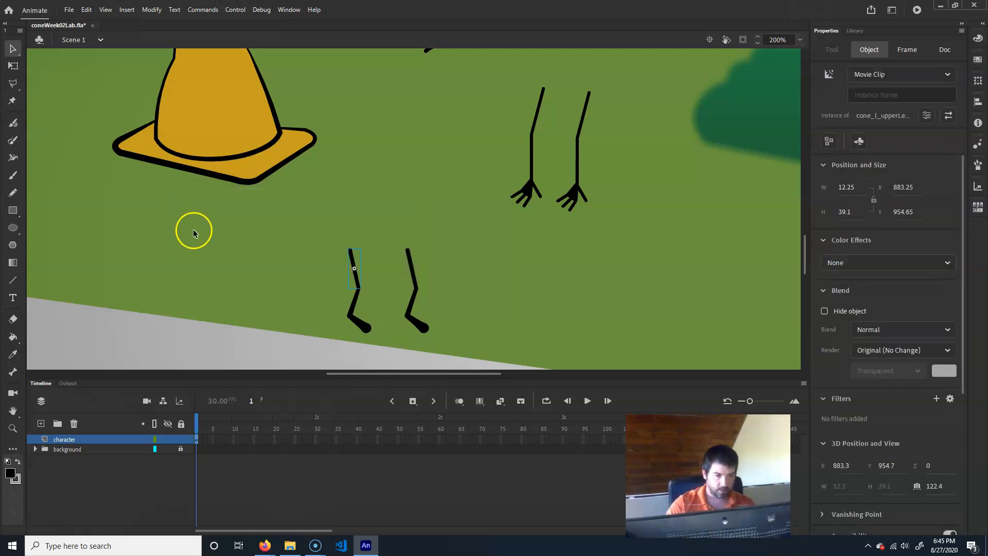
- Convert the left foot into a movie clip symbol named cone_l_foot_mc
click(314, 328)
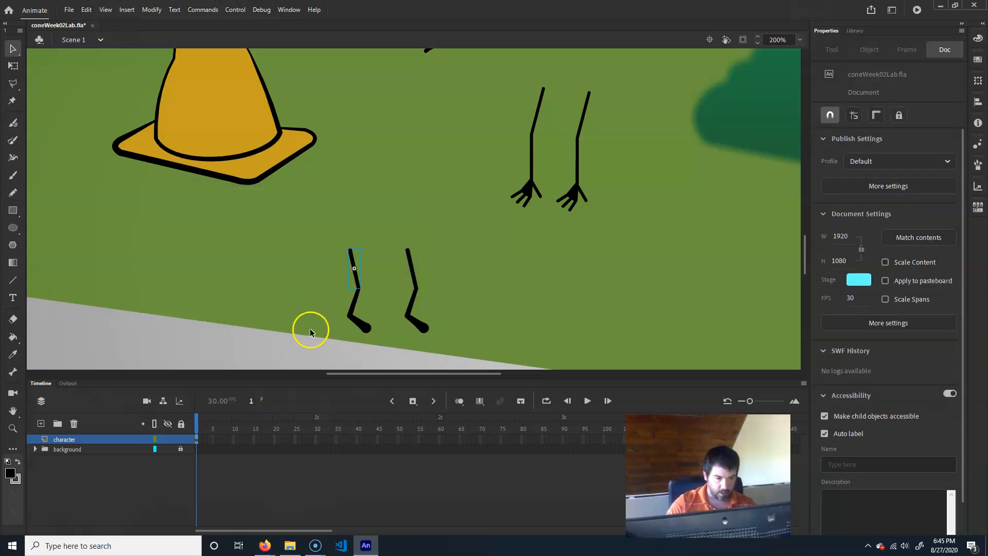
drag(286, 363, 392, 316)
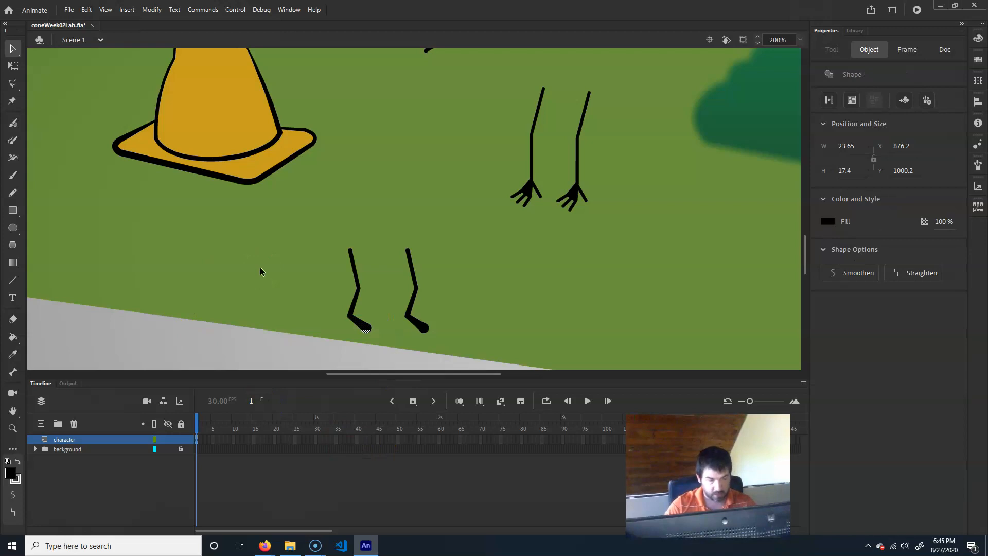
key(F8)
text(cone)
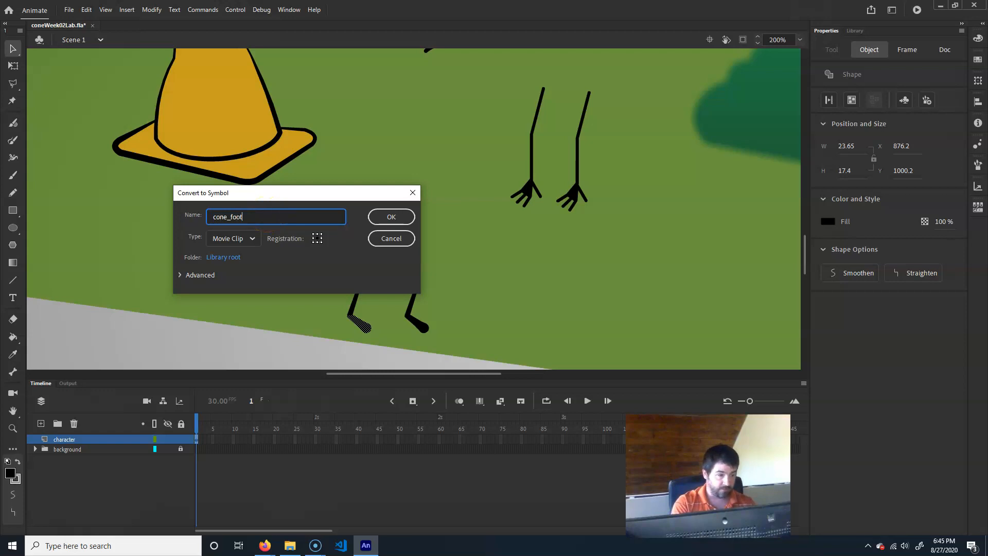
text(_l_foot)
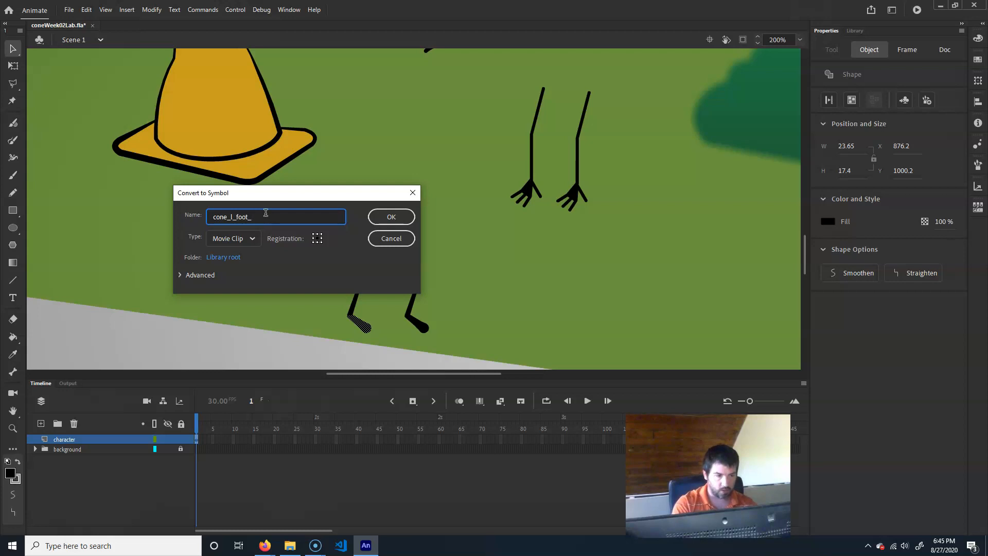
text(_mc)
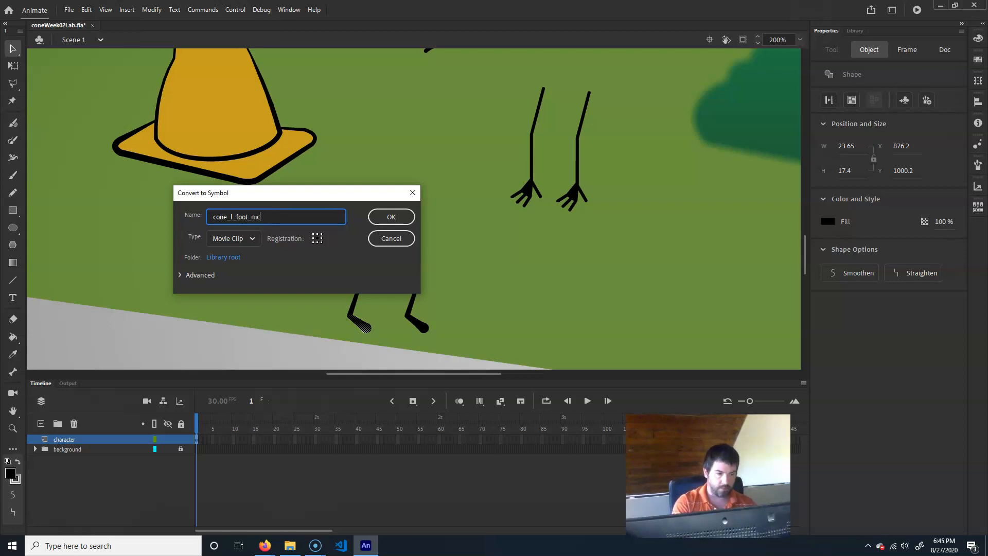
key(Return)
- Convert the left leg's lower segment into a movie clip symbol named cone_lowerLeg_mc
click(353, 315)
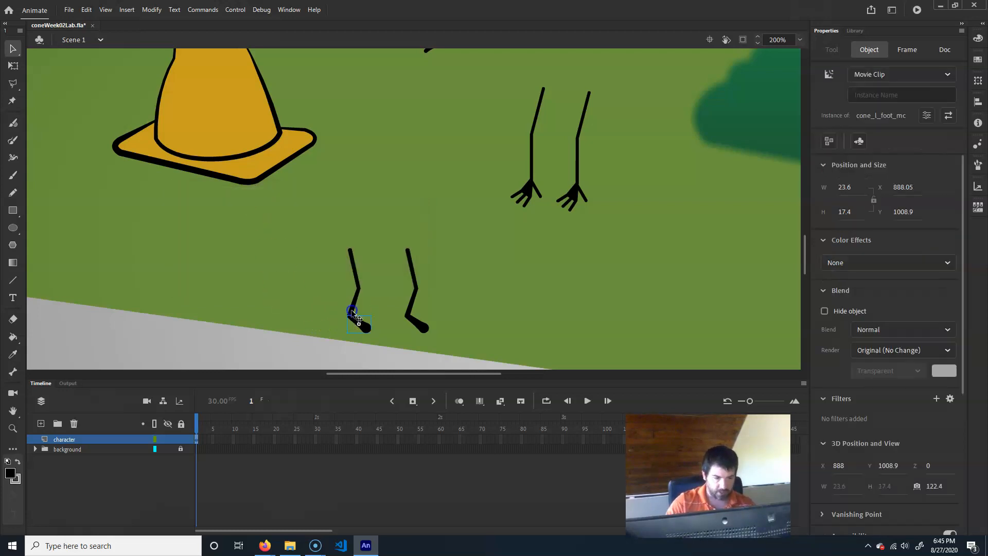
click(355, 305)
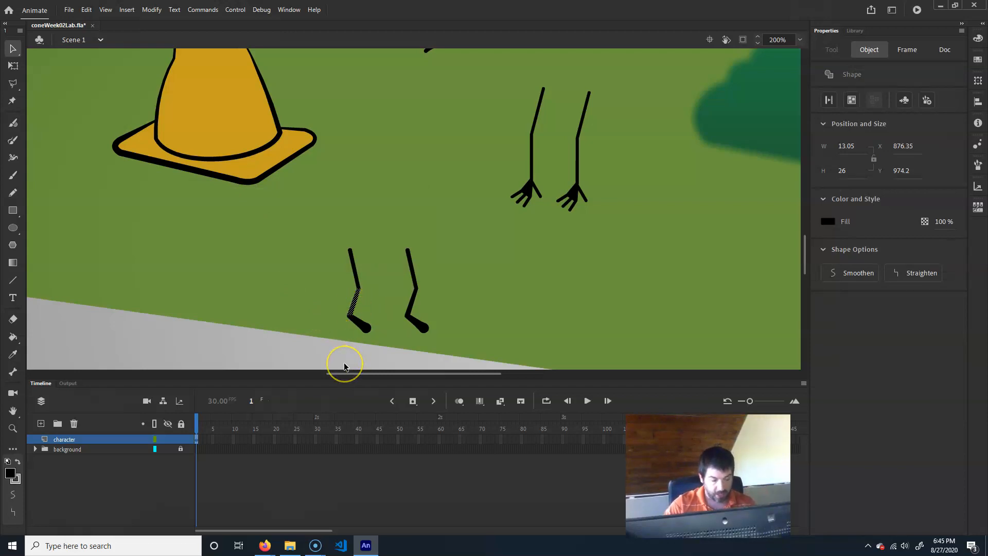
key(F8)
text(cone_)
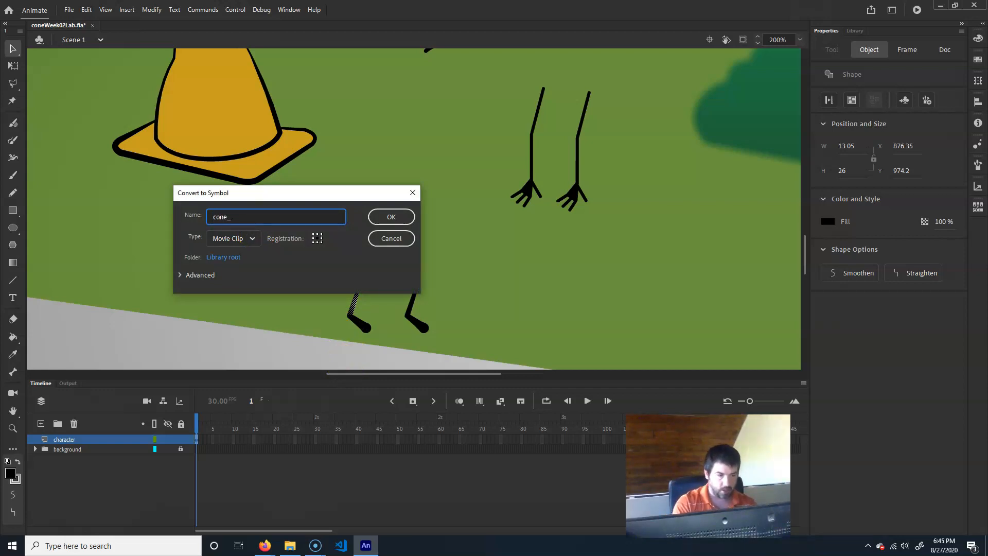
text(lowerLe)
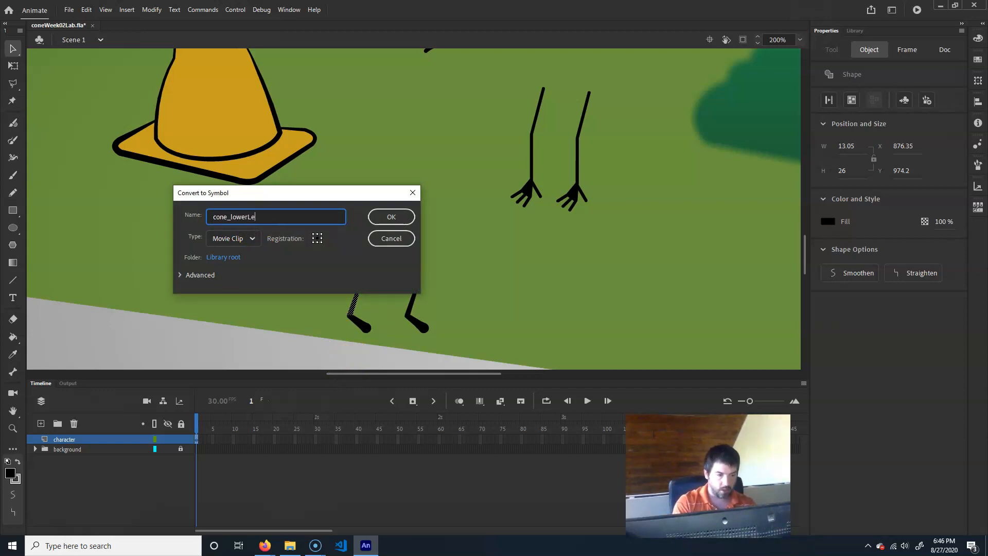
text(g_mc)
key(Return)
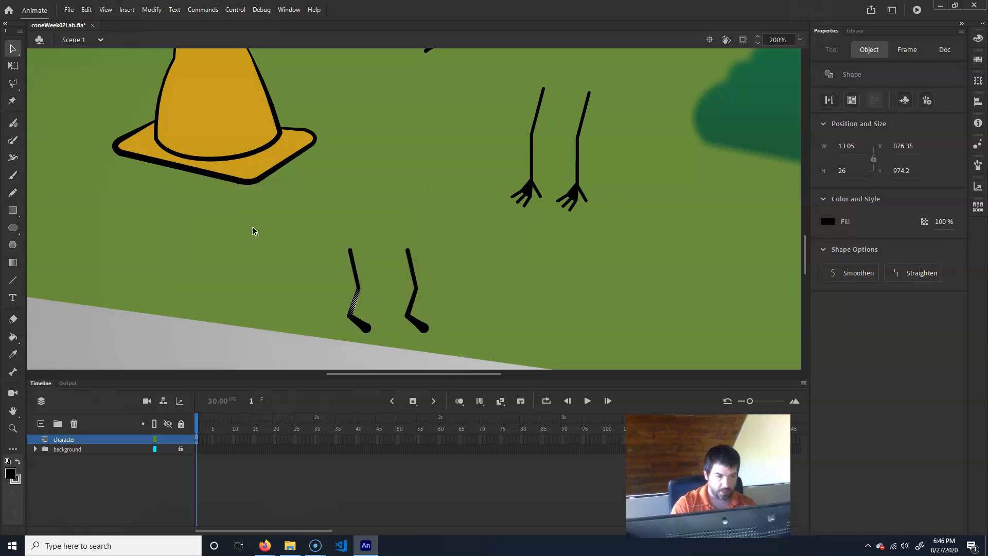
- Convert the right leg's upper segment into a movie clip symbol named cone_r_upperLeg_mc
drag(388, 233, 441, 291)
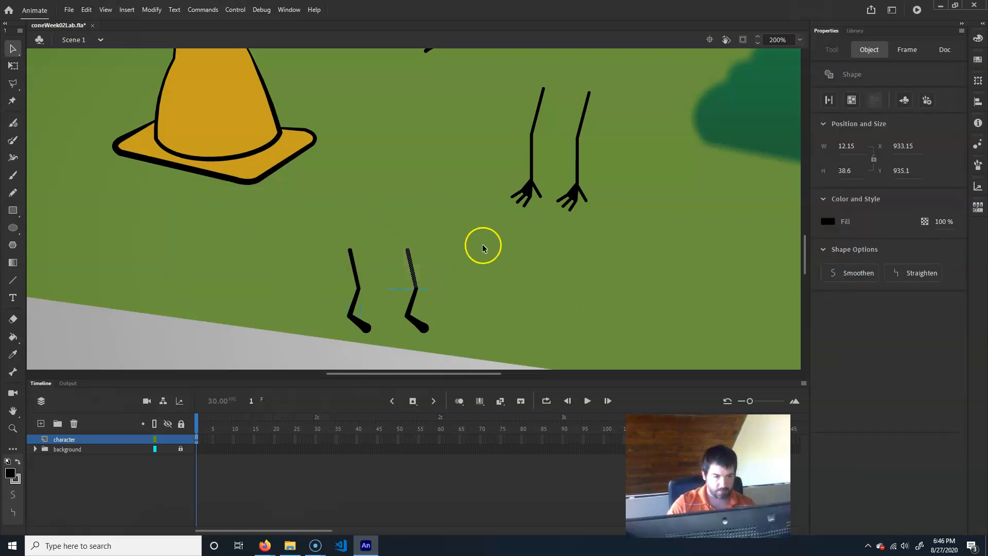
key(F8)
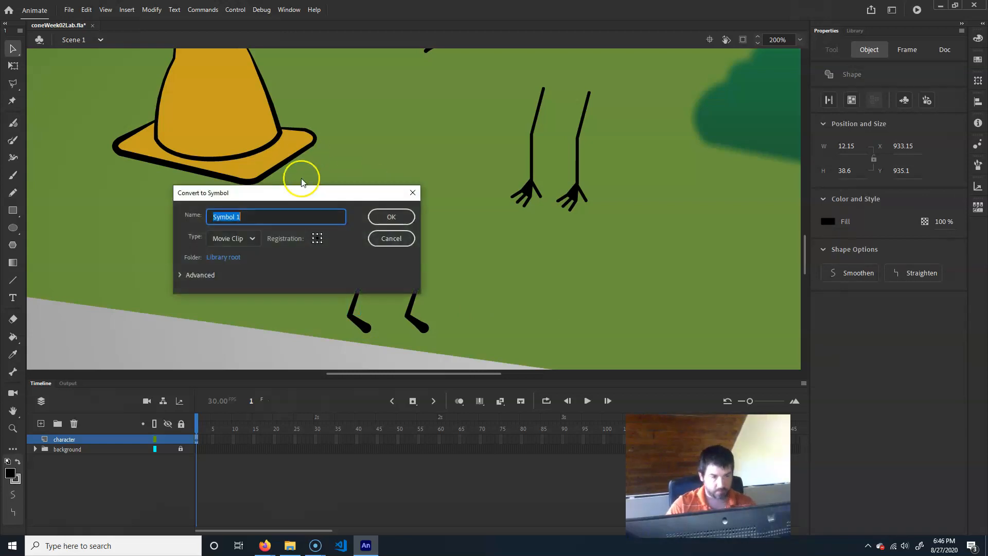
text(cone)
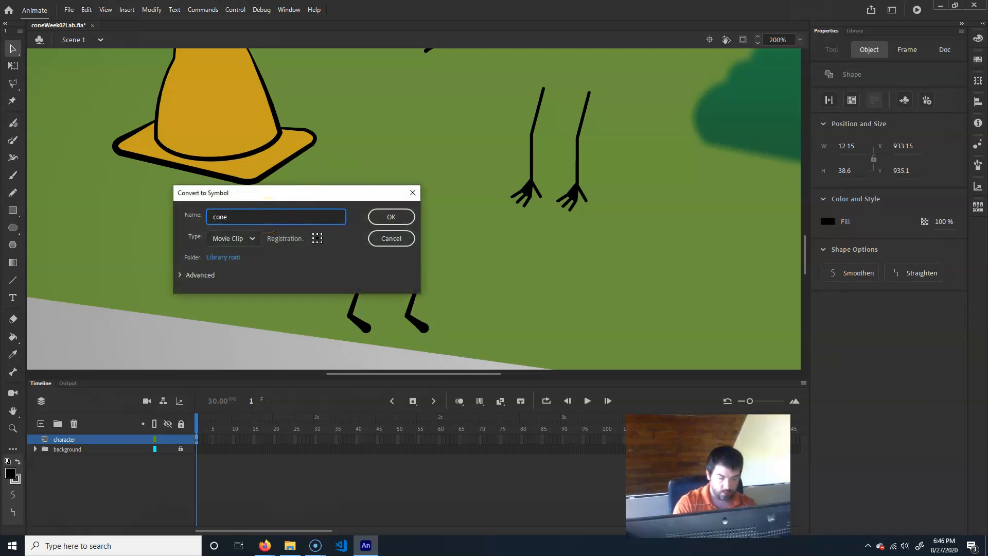
text(_)
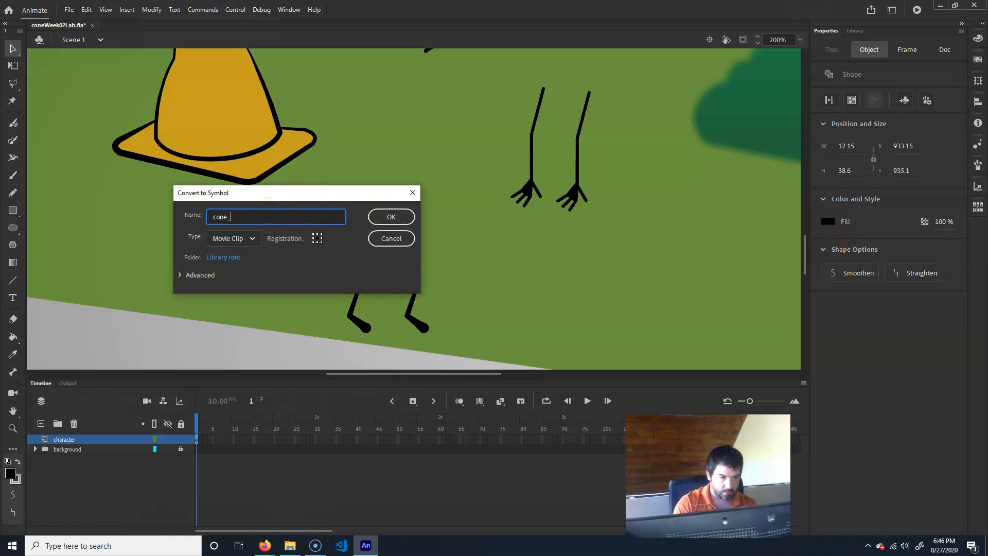
text(u_upp)
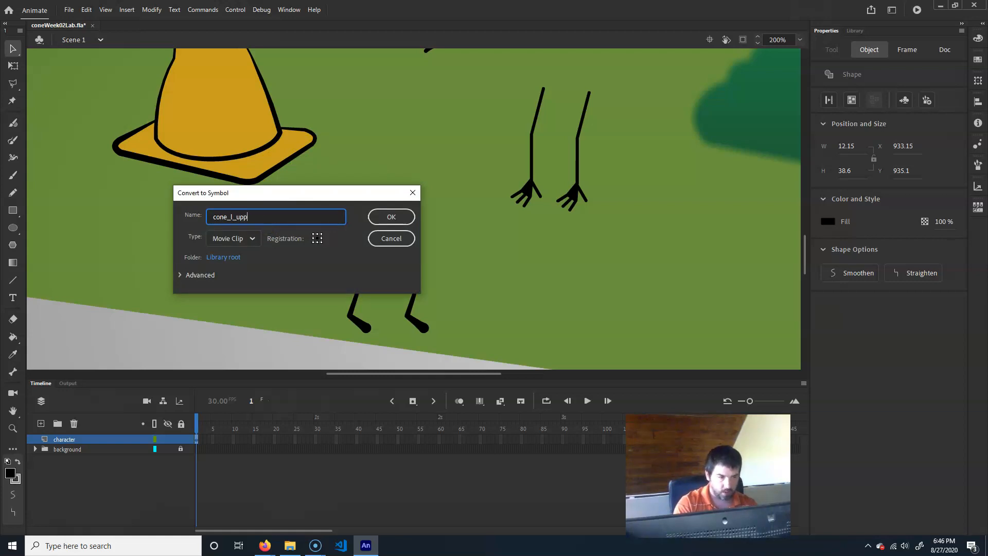
text(erLeg_mc)
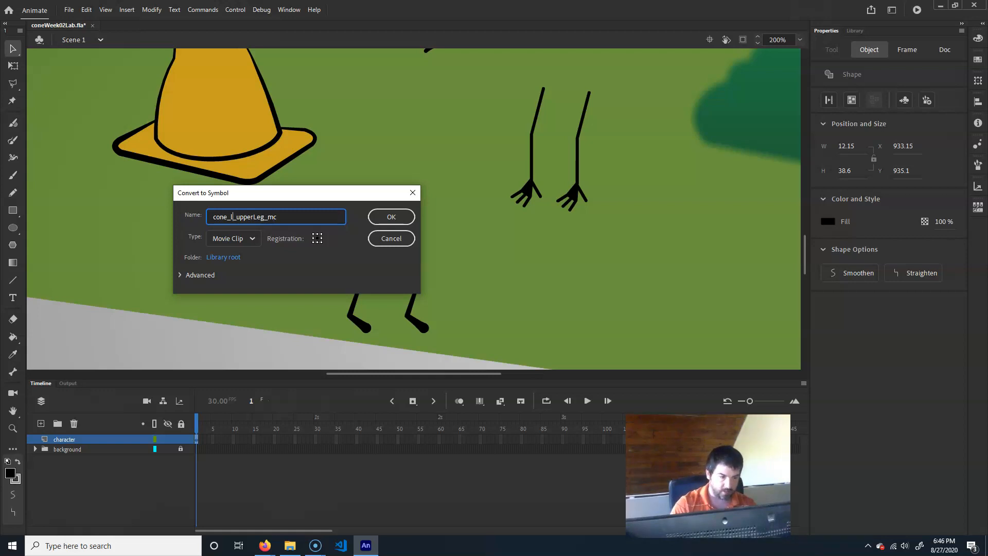
text(r)
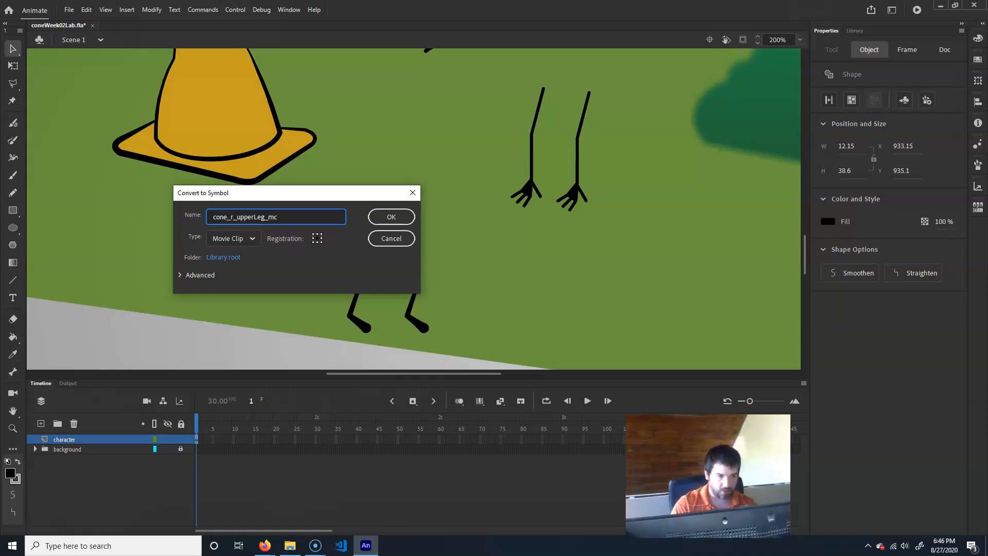
key(Return)
- Convert the right foot into a movie clip symbol named cone_r_lowerLeg_mc
drag(393, 348, 461, 316)
key(F8)
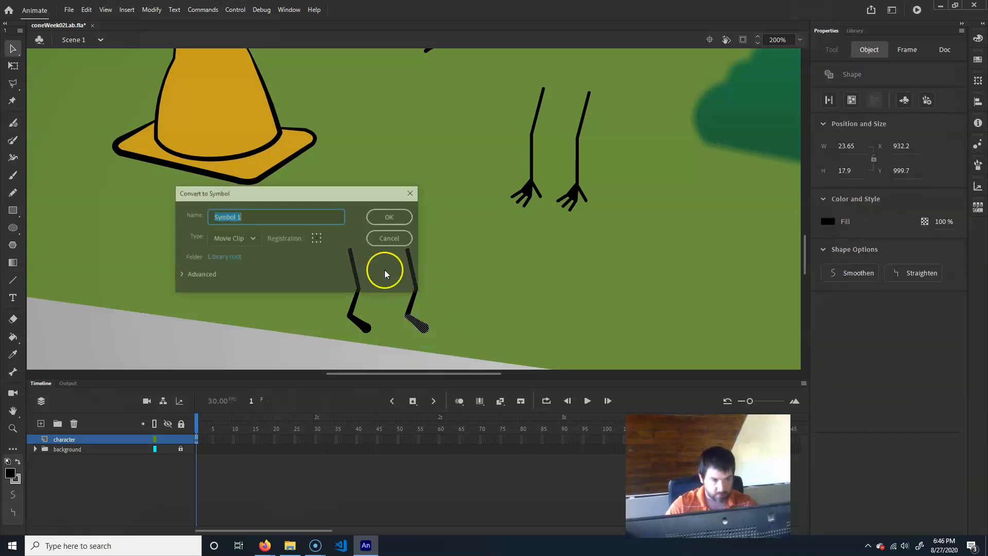
text(cone)
text(_lo)
text(r)
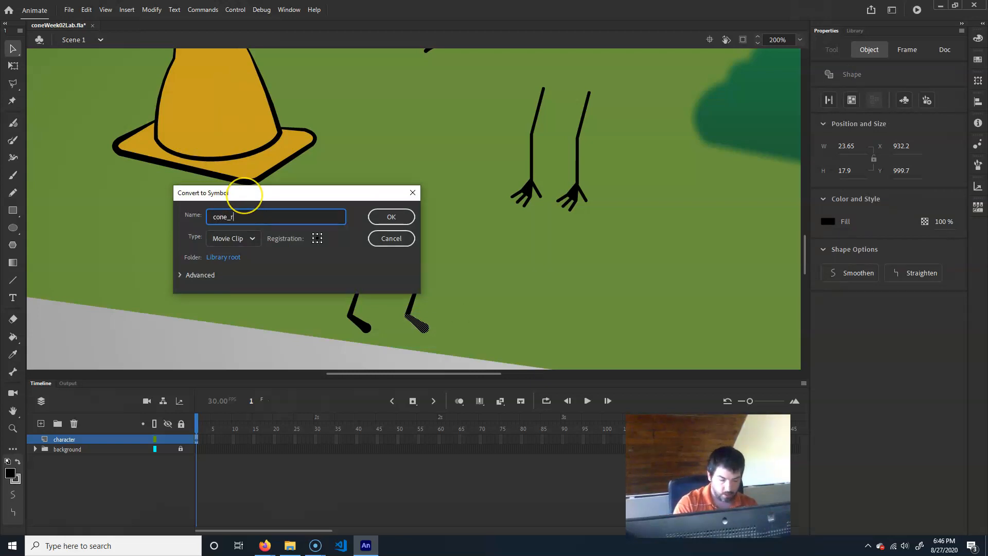
text(_lowerLe)
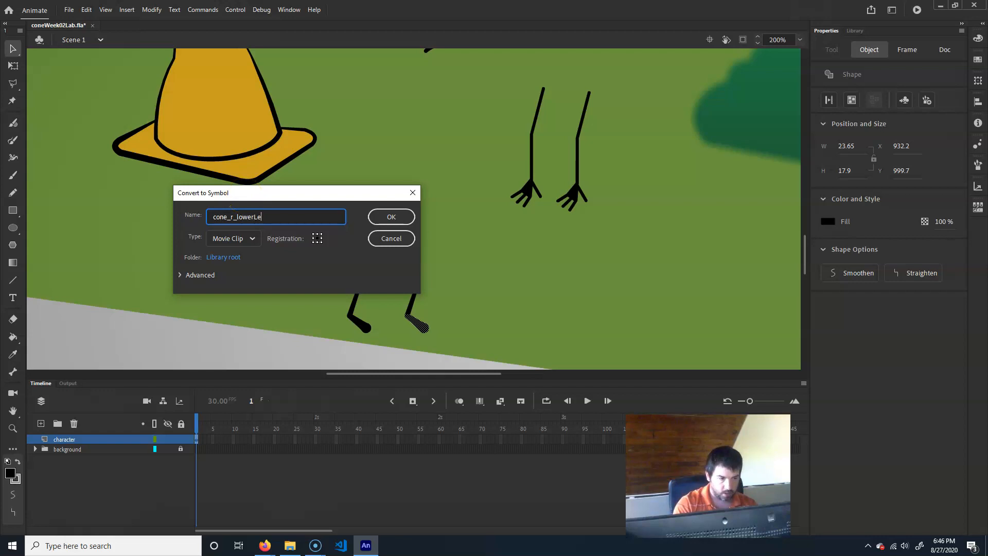
text(g_mc)
key(Return)
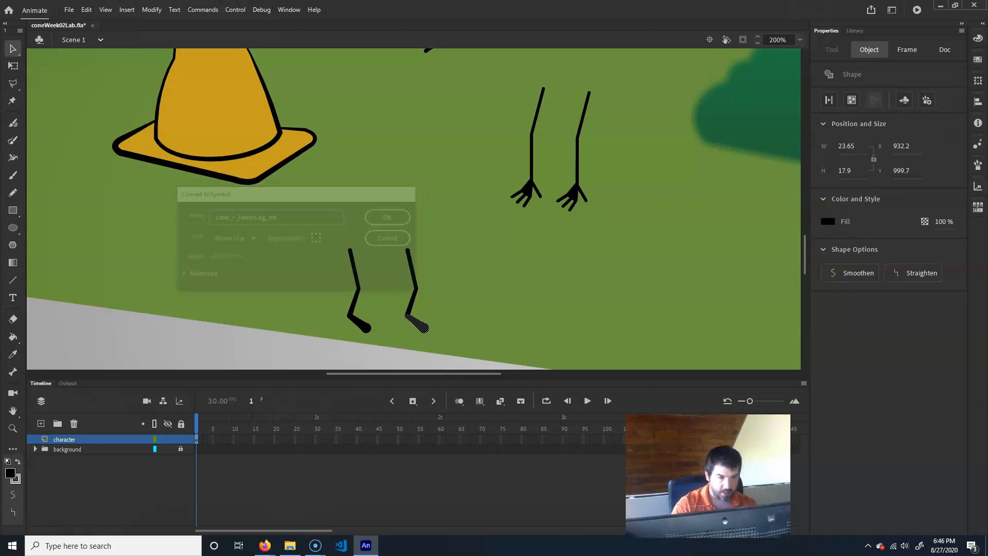
- Convert the right leg's lower segment into a movie clip symbol named cone_r_lowerLeg_mcb
click(411, 305)
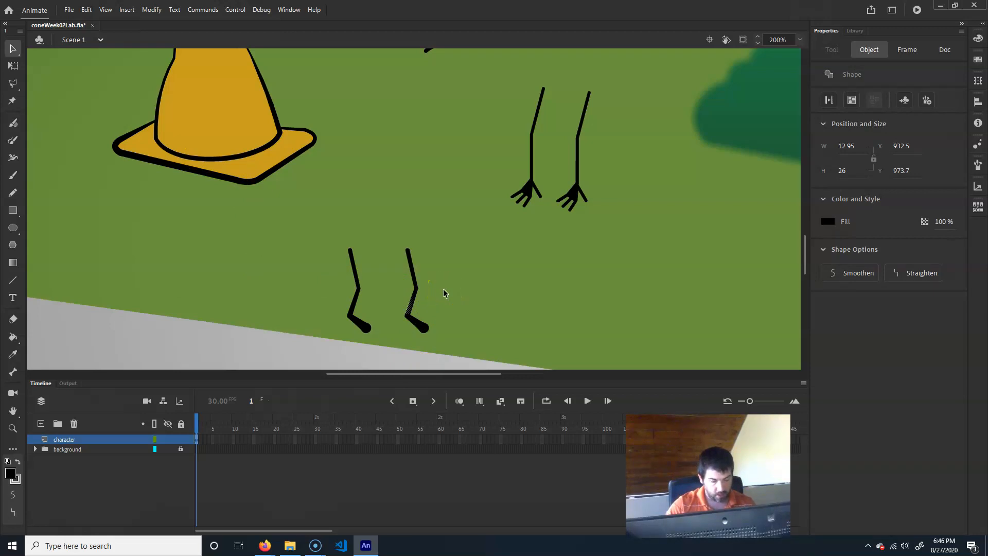
key(F8)
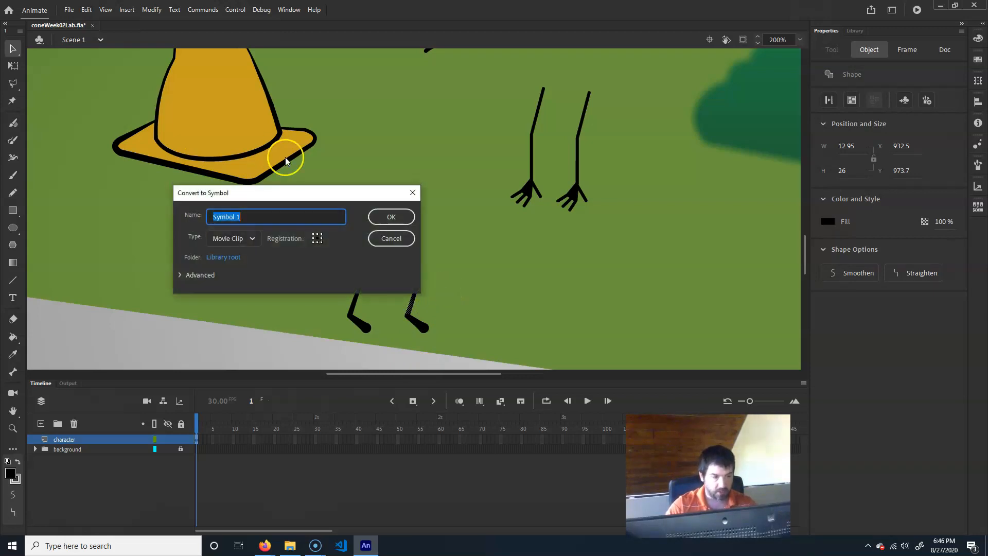
text(cone_r_lowerLeg)
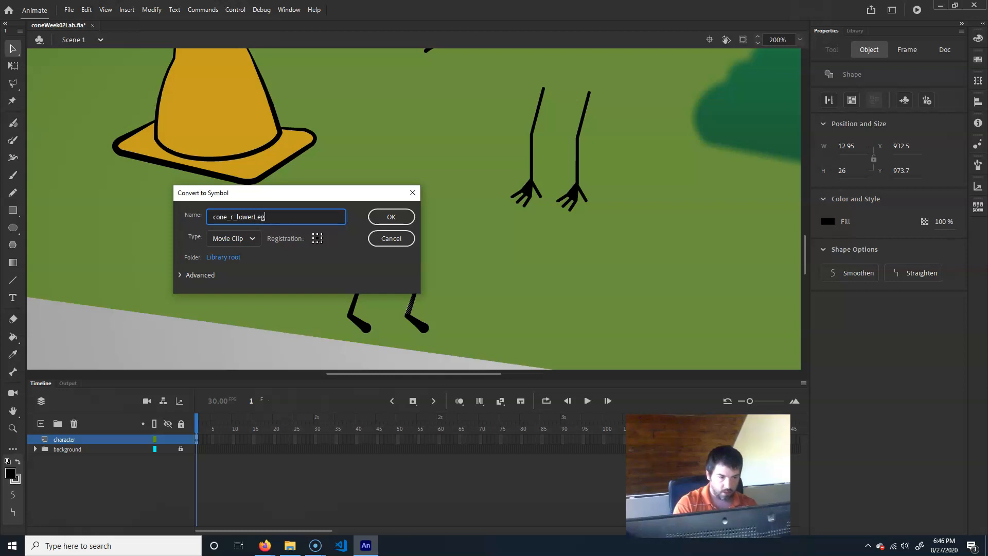
text(_mc)
key(Return)
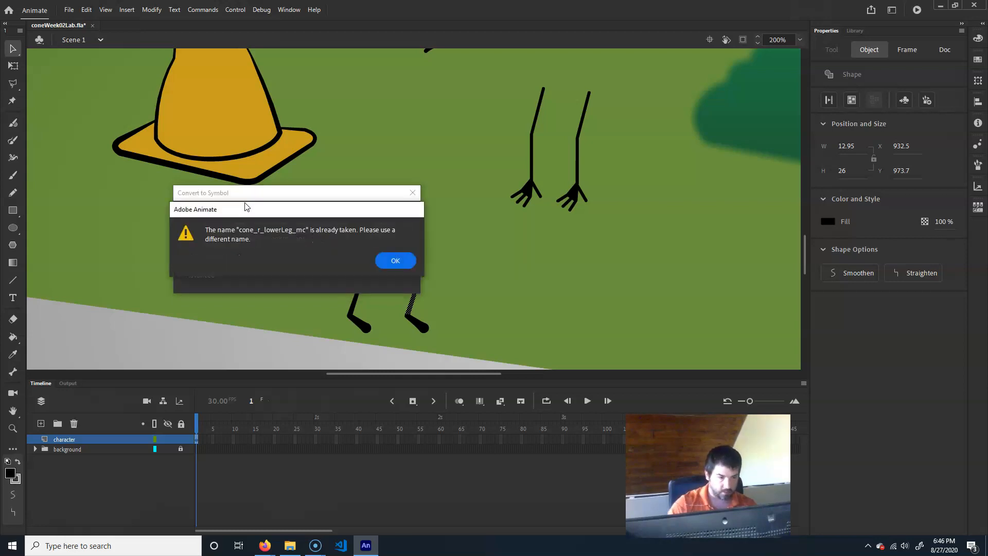
click(395, 260)
click(282, 217)
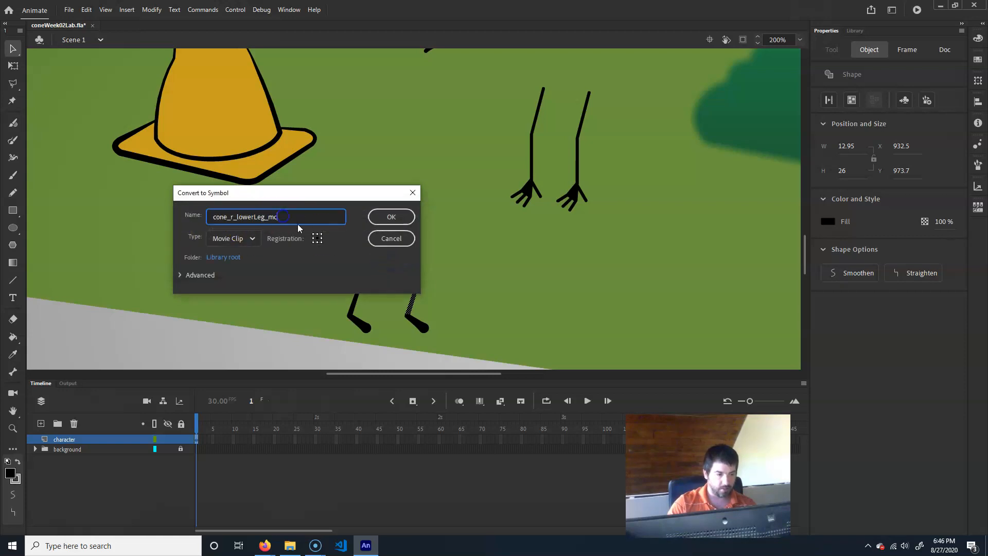
text(b)
click(391, 218)
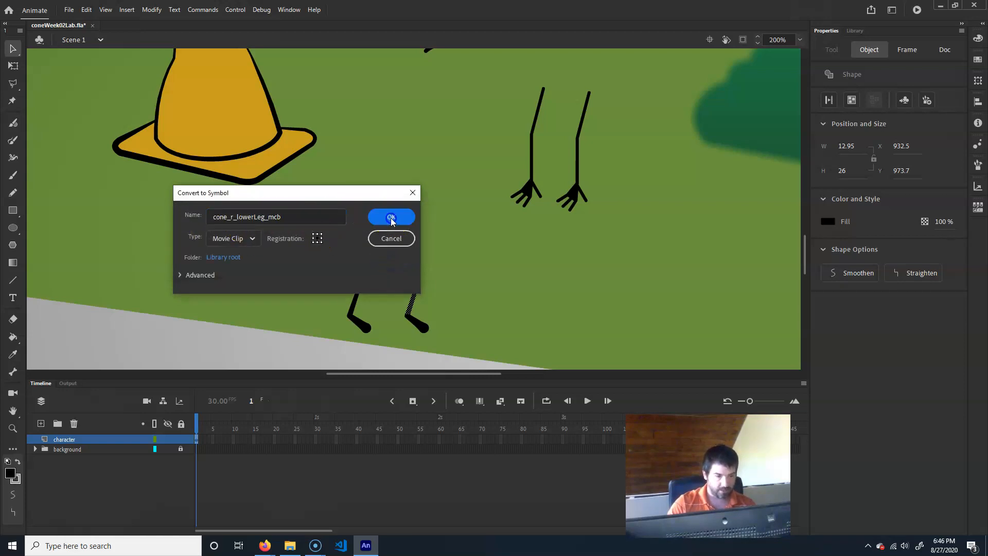
- Try to rename the library symbol cone_r_lowerLeg_mc to cone_r_upperLeg_mc
click(415, 272)
click(852, 31)
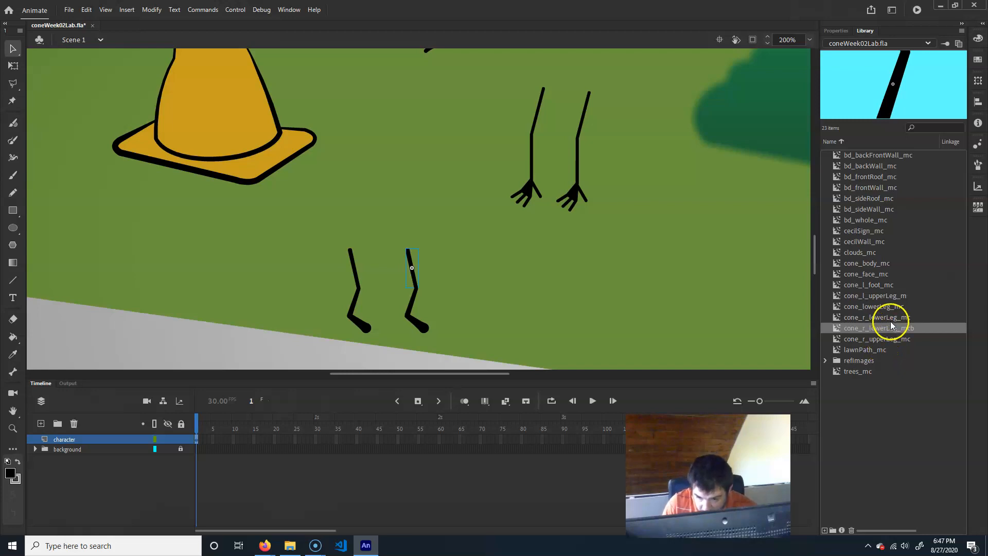
click(892, 317)
click(892, 317)
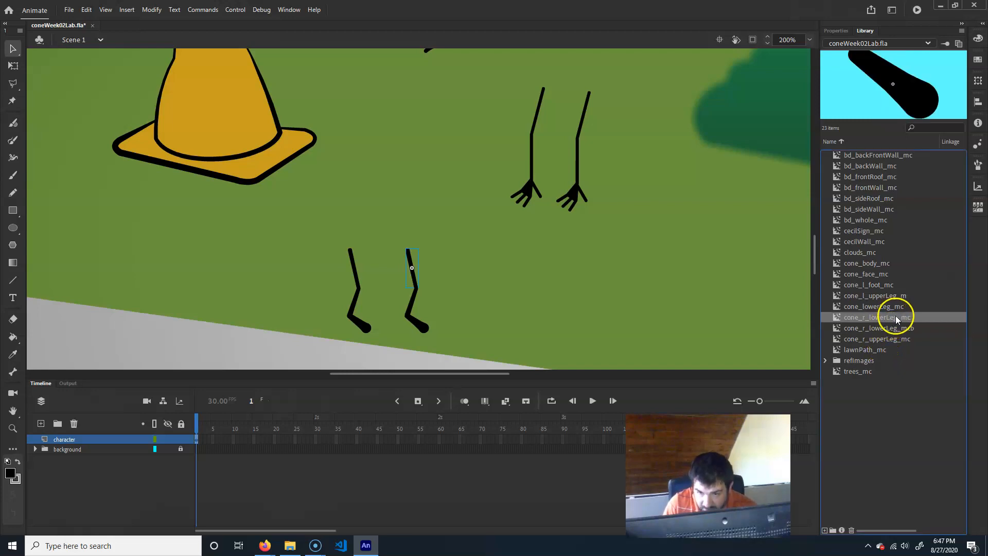
right_click(879, 319)
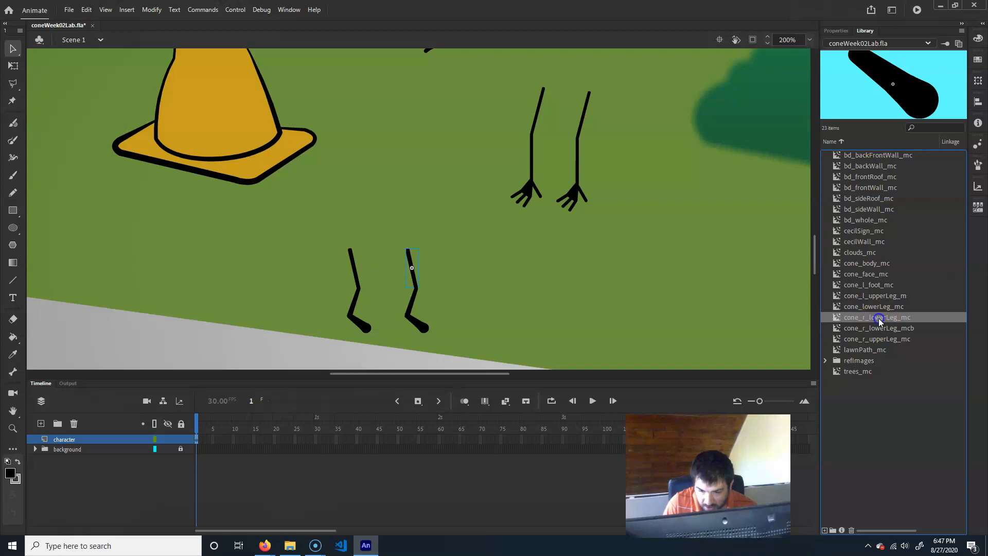
click(875, 317)
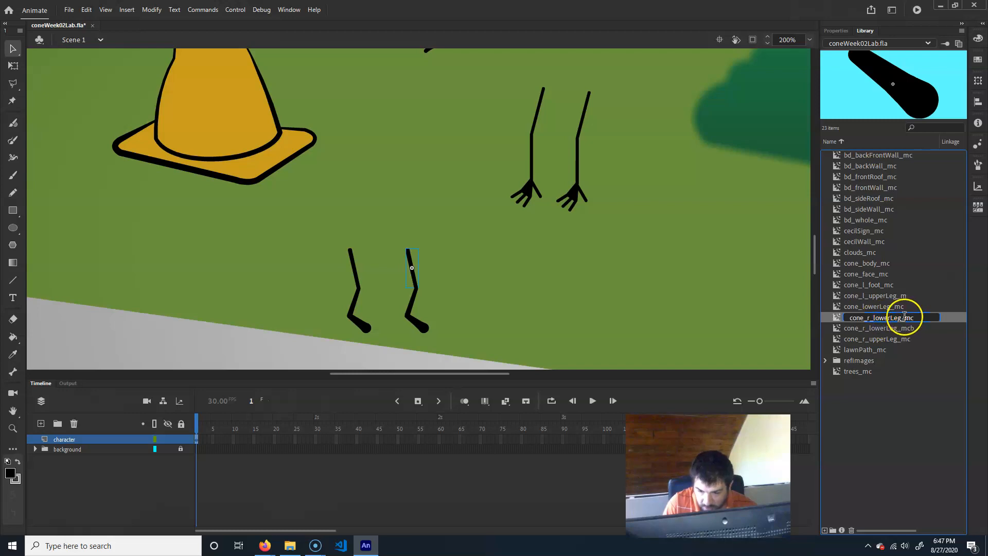
key(Delete)
key(Delete)
key(Delete)
key(Delete)
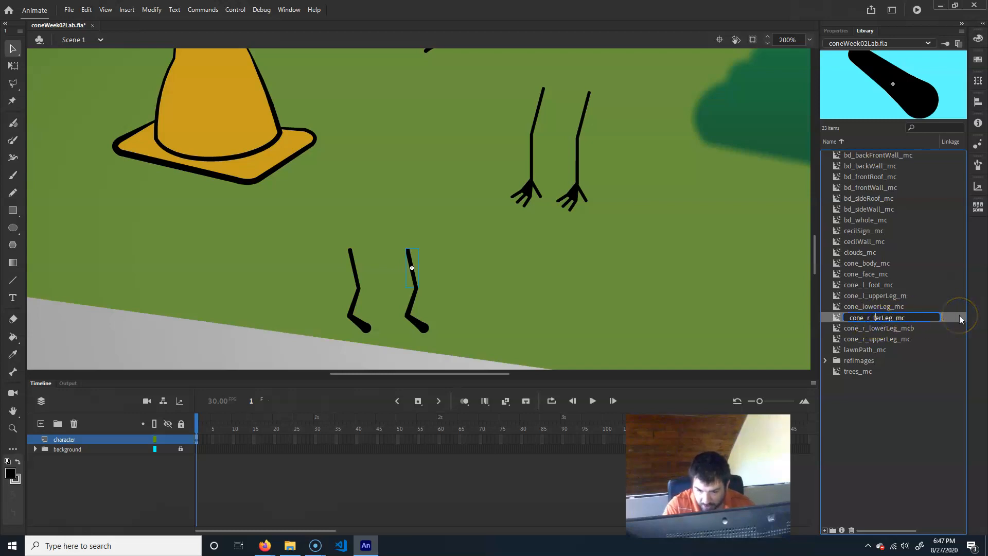
key(BackSpace)
text(upper)
key(Return)
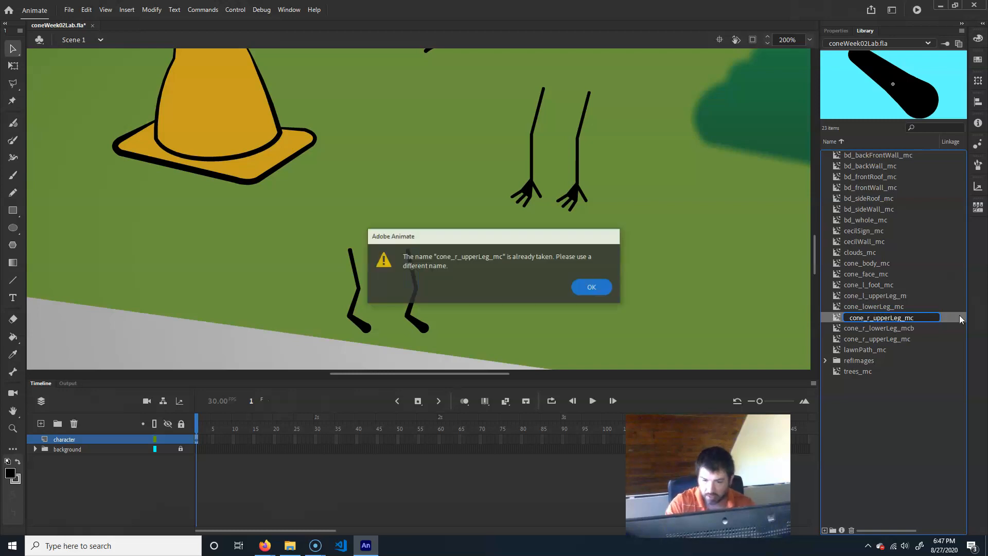
click(591, 287)
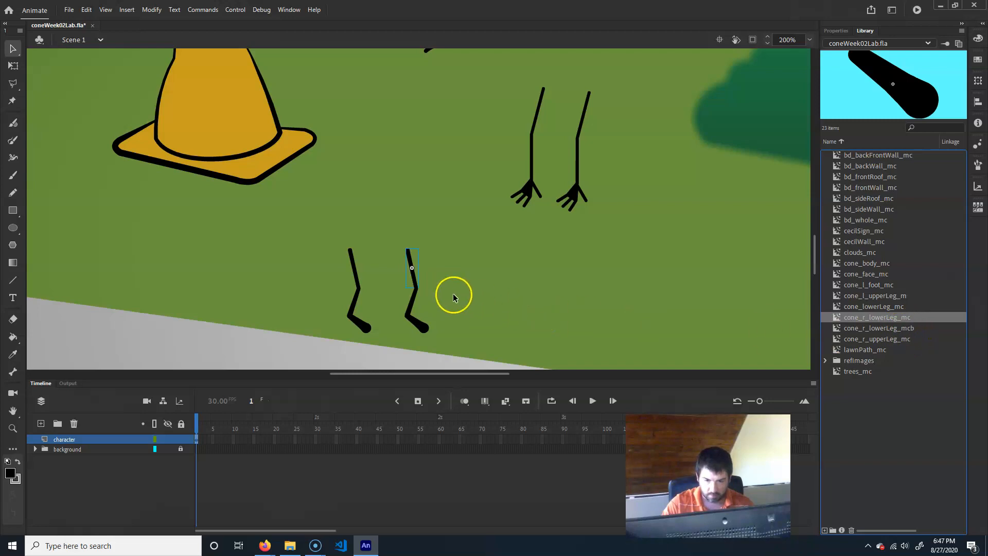
- Inspect which library symbols the leg segment instances on the stage belong to
click(415, 297)
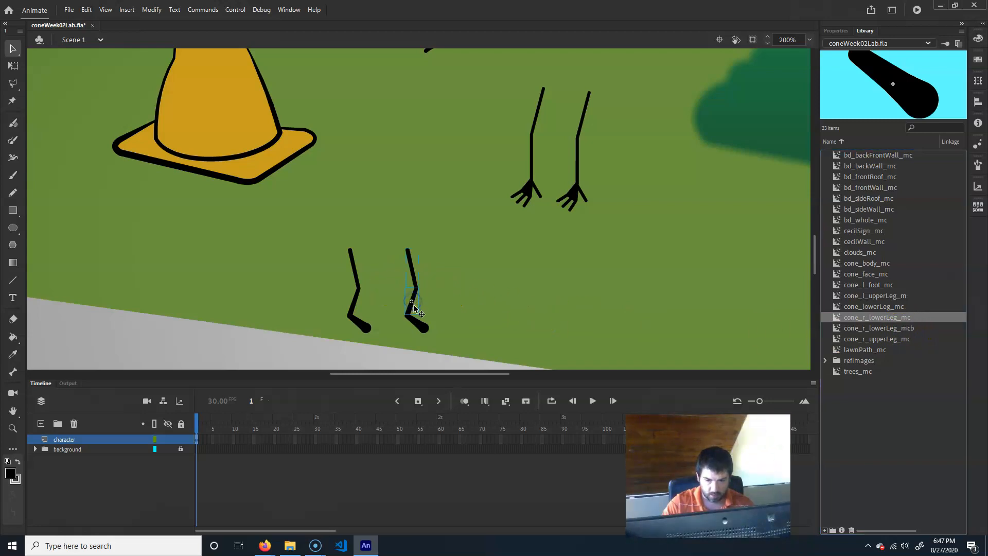
click(356, 270)
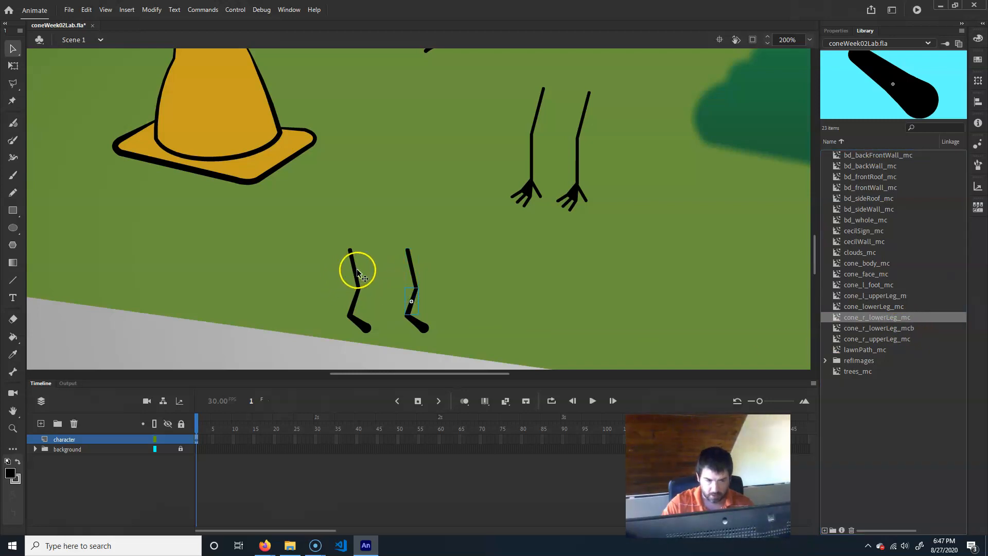
click(359, 289)
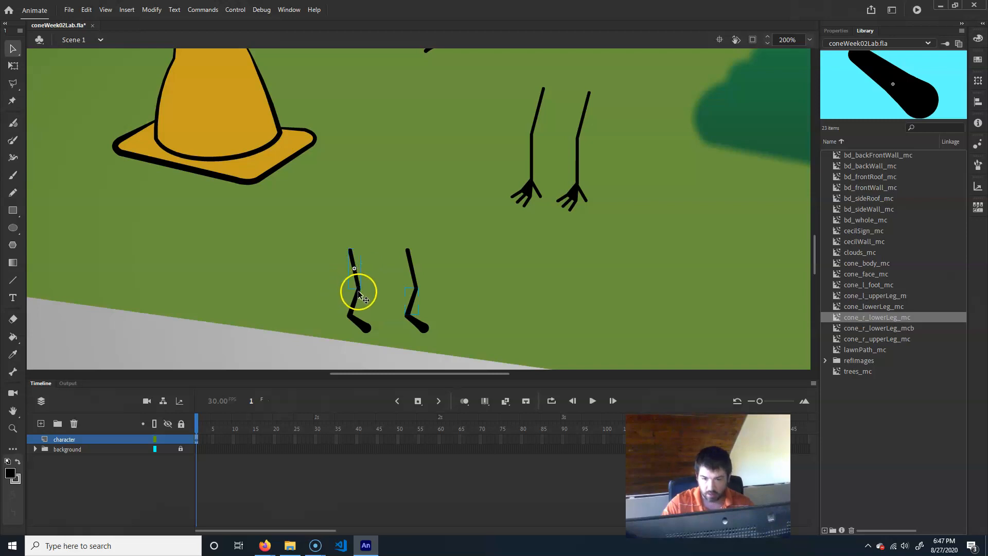
click(355, 299)
click(357, 284)
click(358, 302)
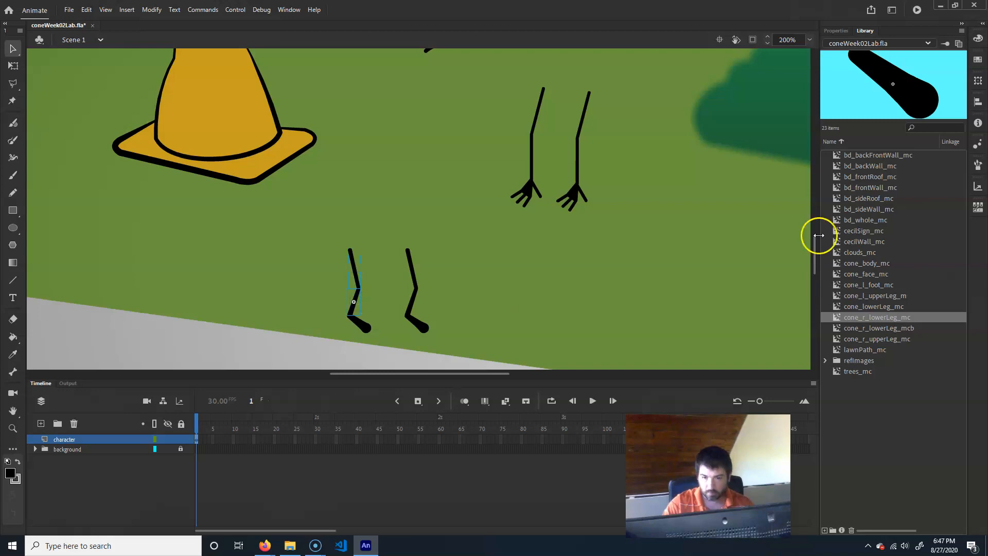
click(836, 30)
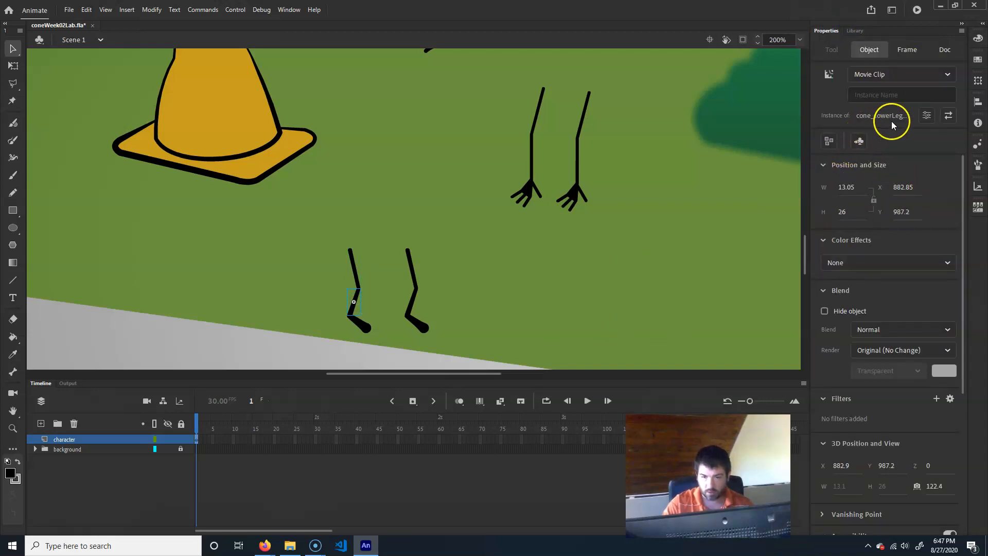
click(354, 269)
click(357, 307)
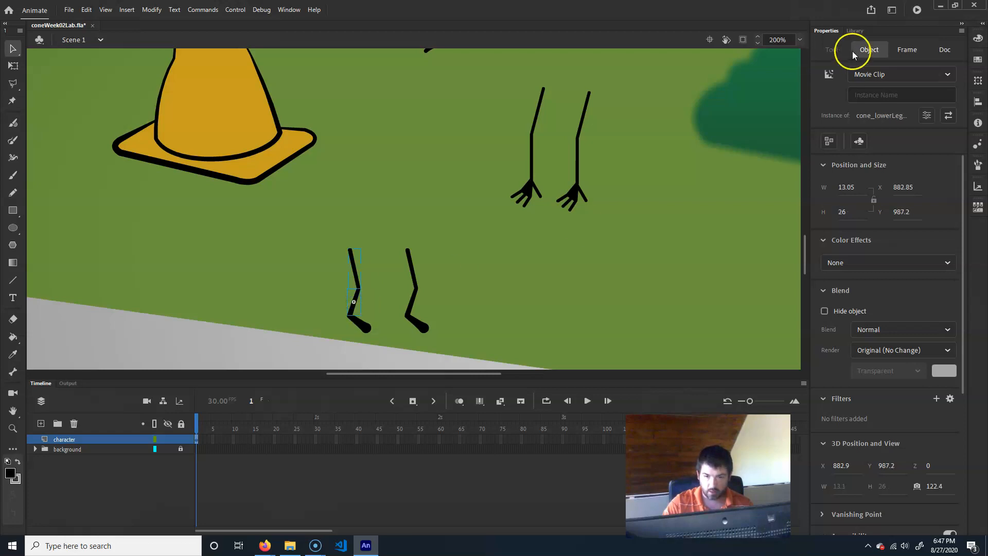
click(858, 32)
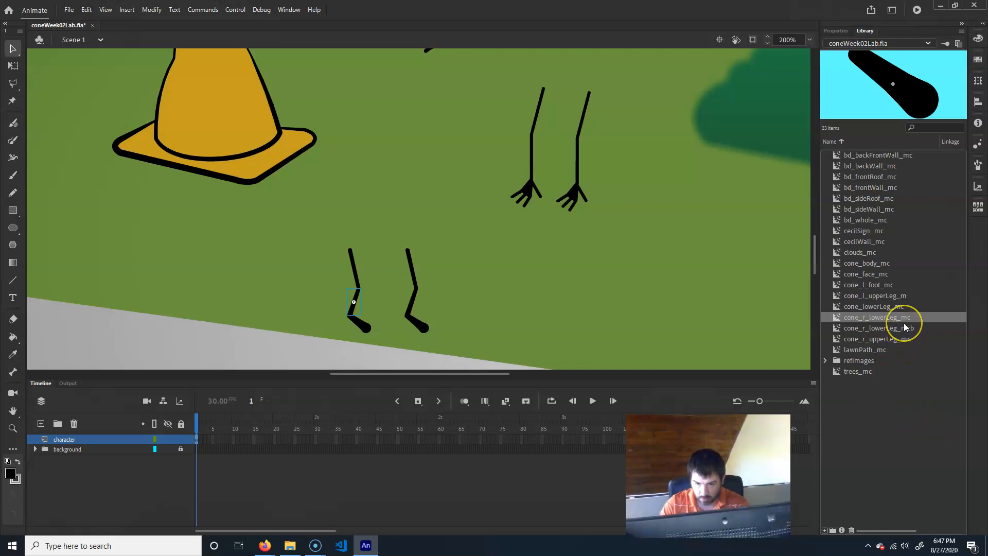
- Preview the cone leg symbols in the library to tell them apart
click(879, 316)
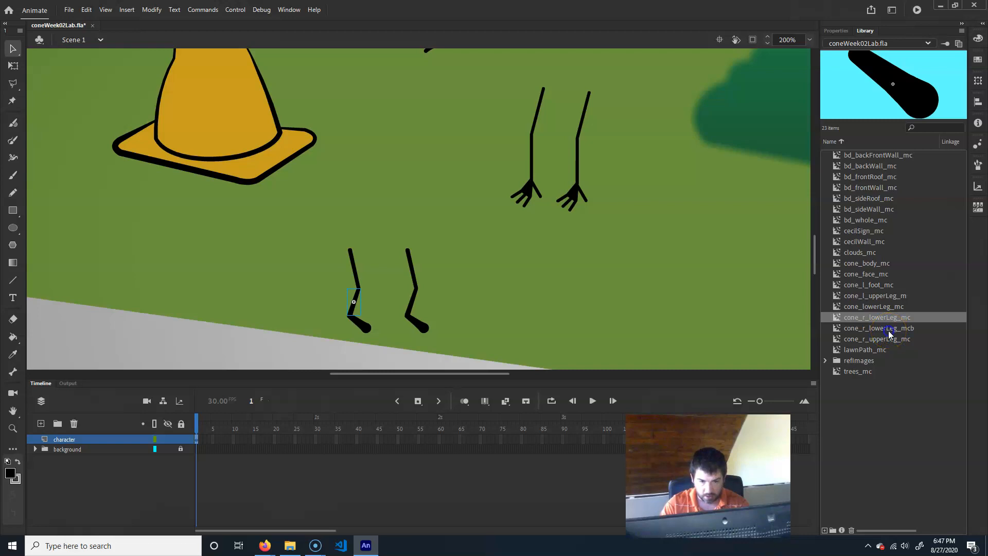
click(884, 329)
click(914, 338)
click(895, 339)
click(897, 328)
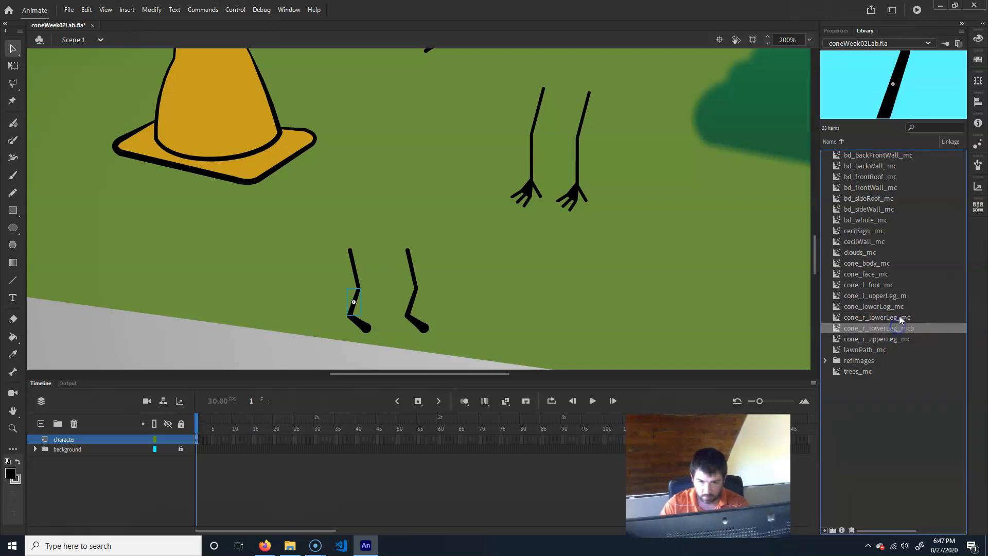
click(901, 317)
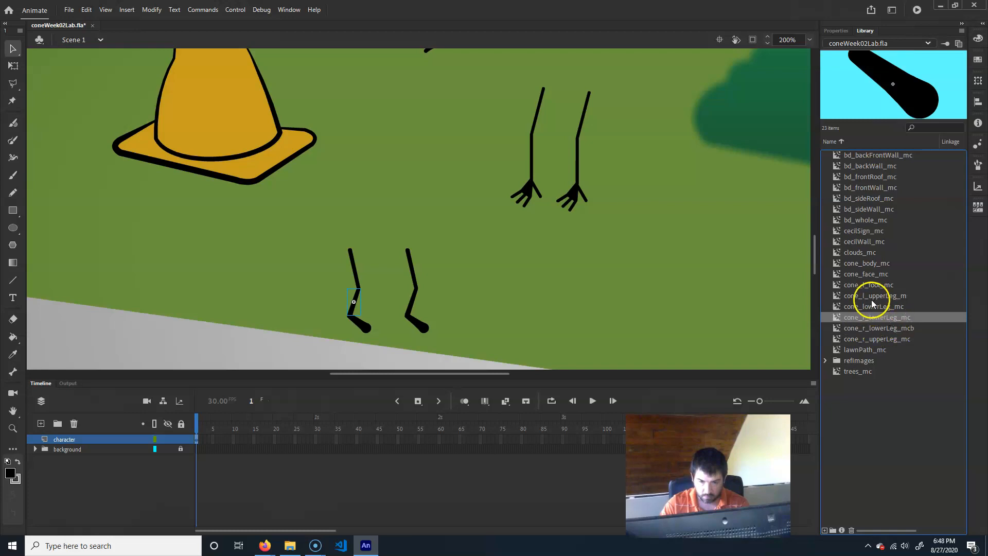
click(891, 328)
click(896, 339)
click(905, 328)
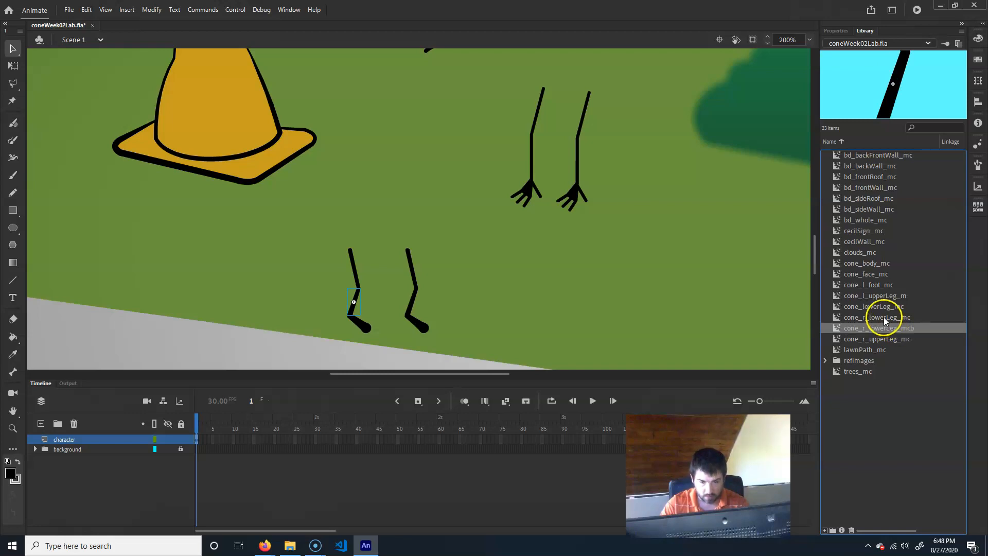
- Rename the library symbol cone_lowerLeg_mc to cone_l_lowerLeg_mc
double_click(354, 307)
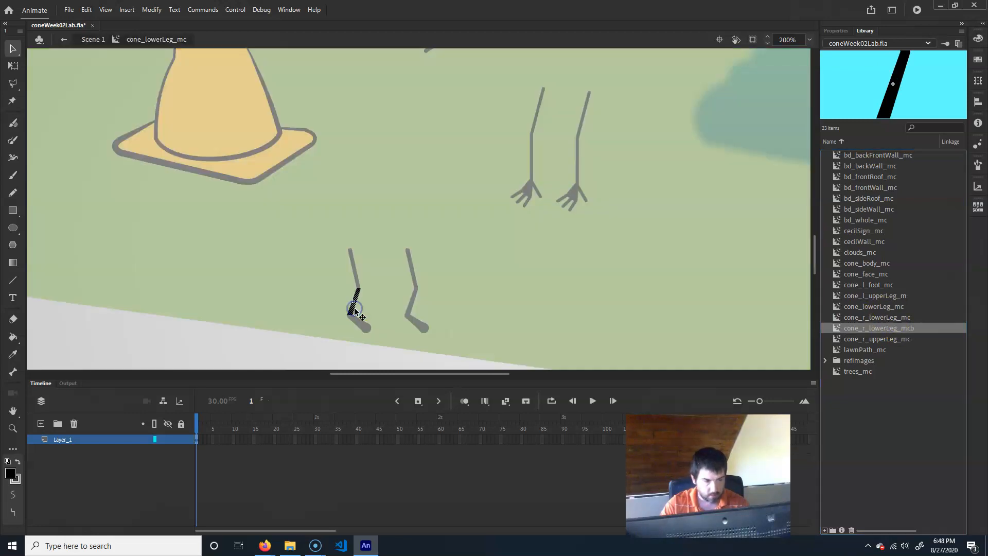
click(103, 41)
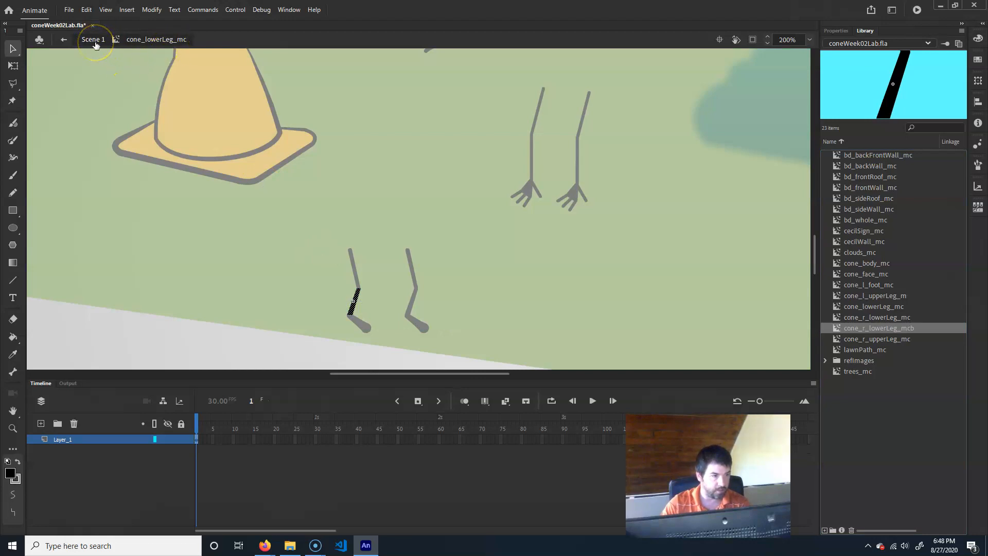
click(150, 40)
click(96, 41)
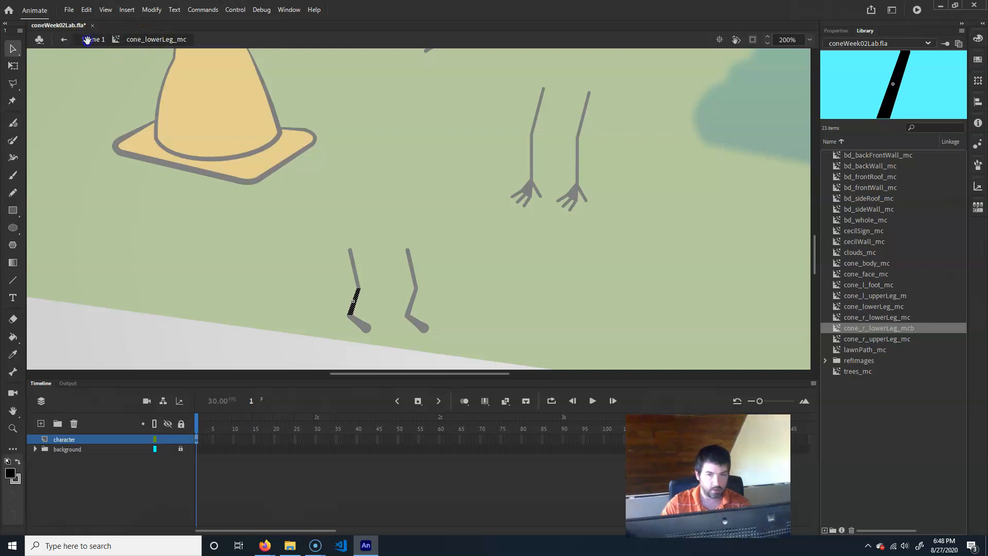
click(889, 307)
double_click(872, 307)
click(868, 308)
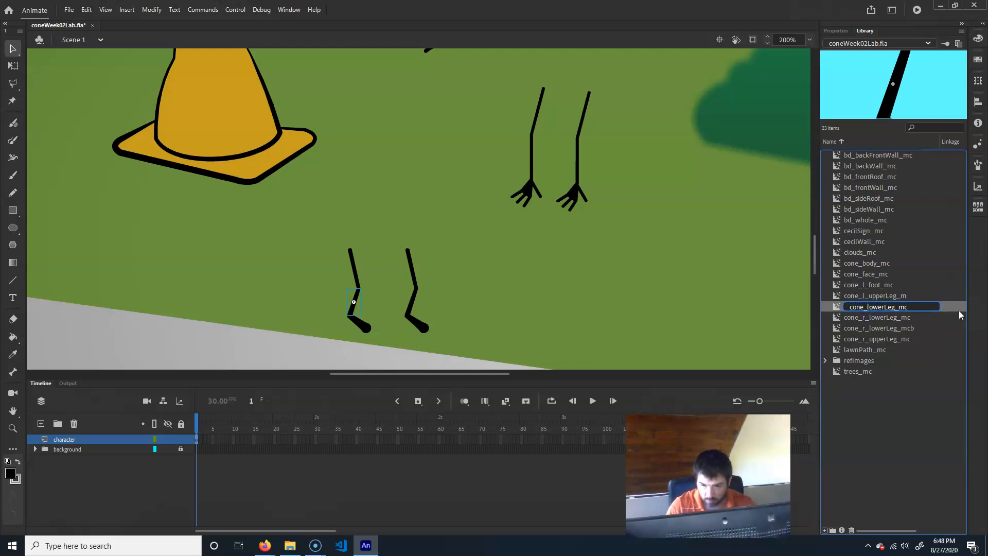
text(l_)
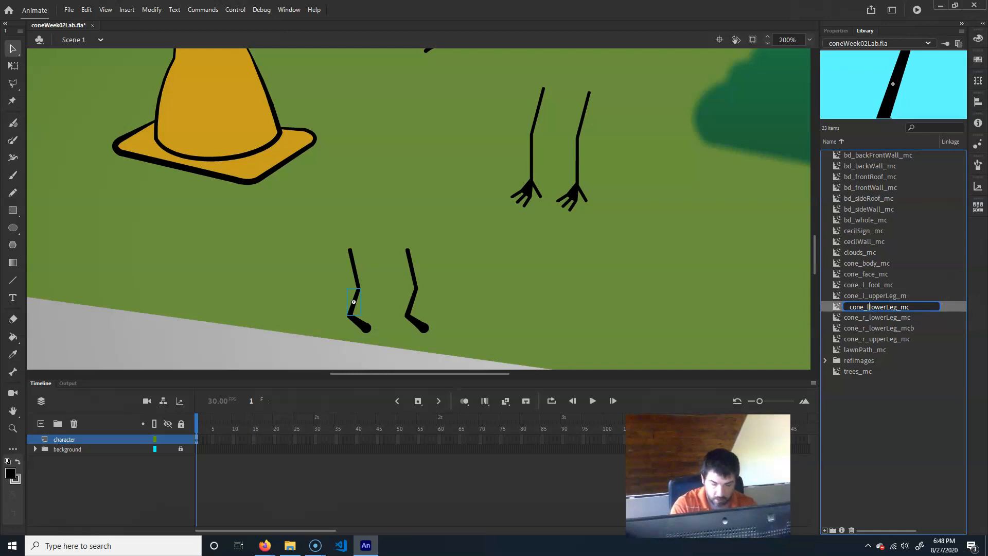
key(Return)
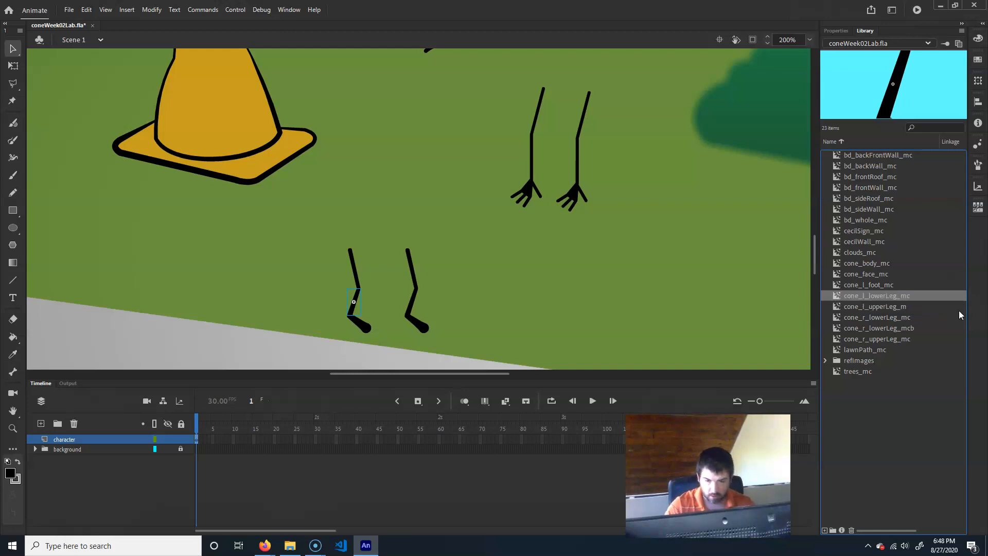
- Open both foot instances on the stage to check which symbols they use
click(410, 269)
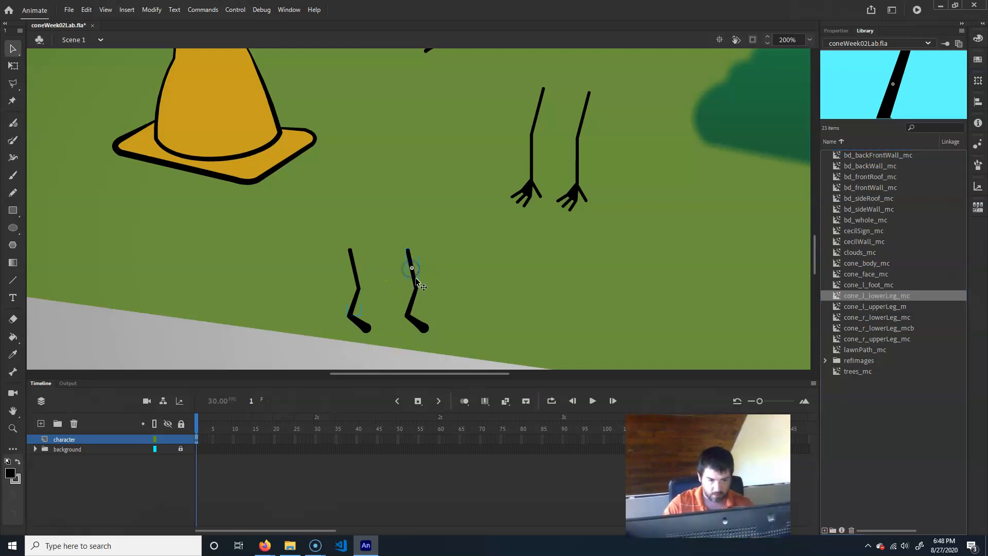
click(896, 307)
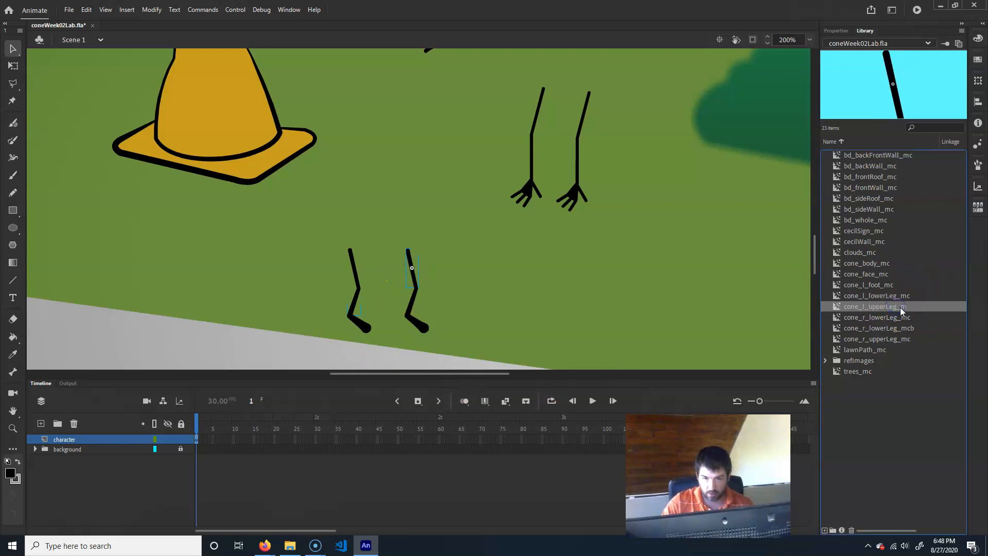
click(899, 317)
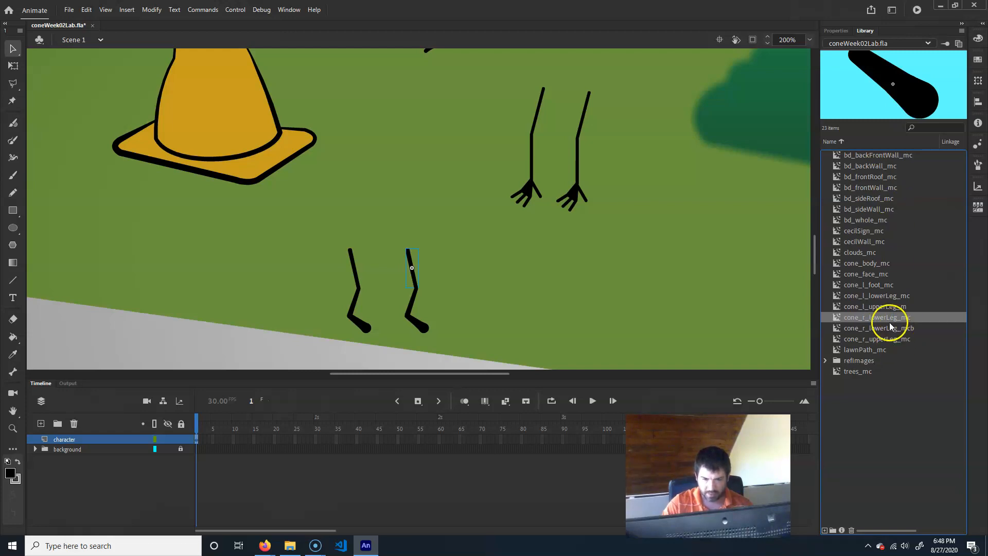
click(369, 323)
double_click(367, 325)
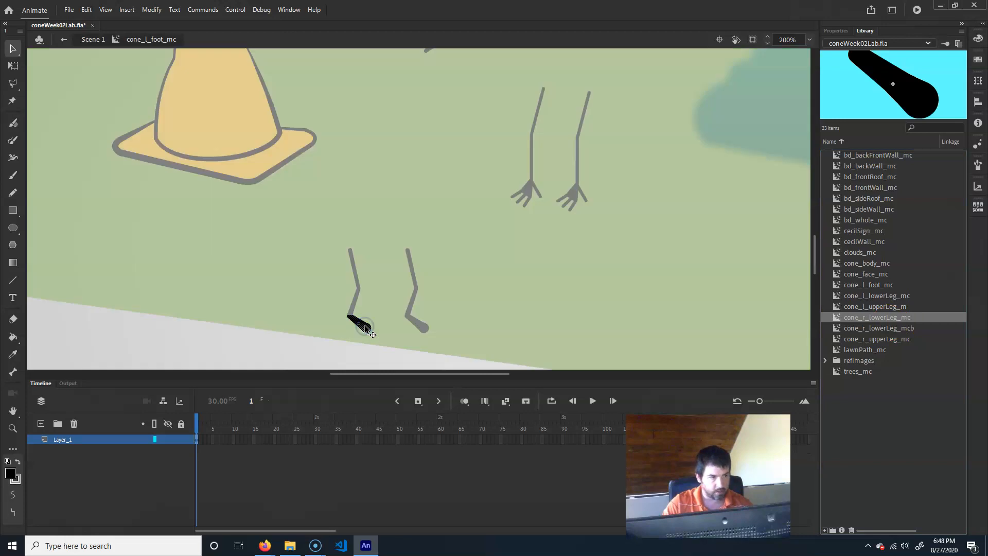
click(89, 40)
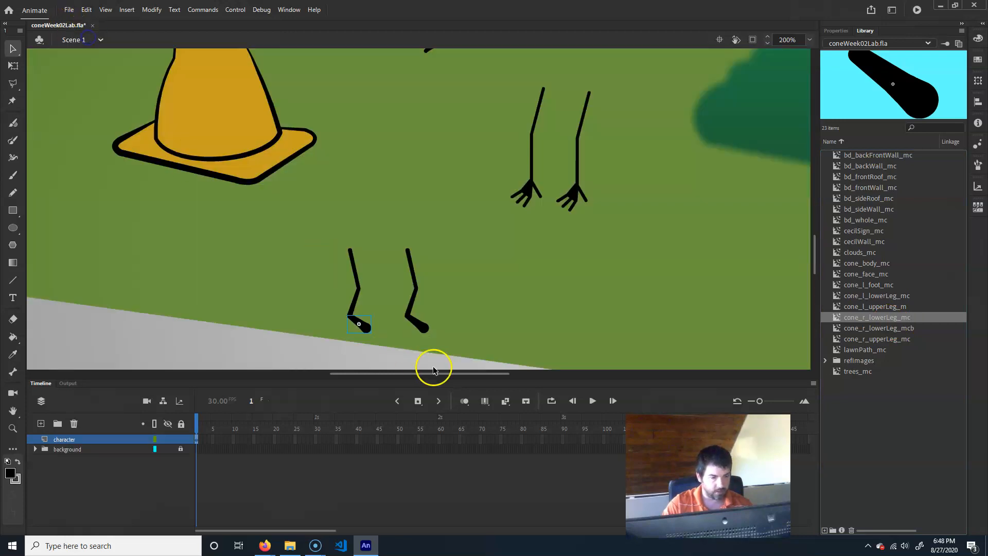
click(425, 330)
double_click(425, 329)
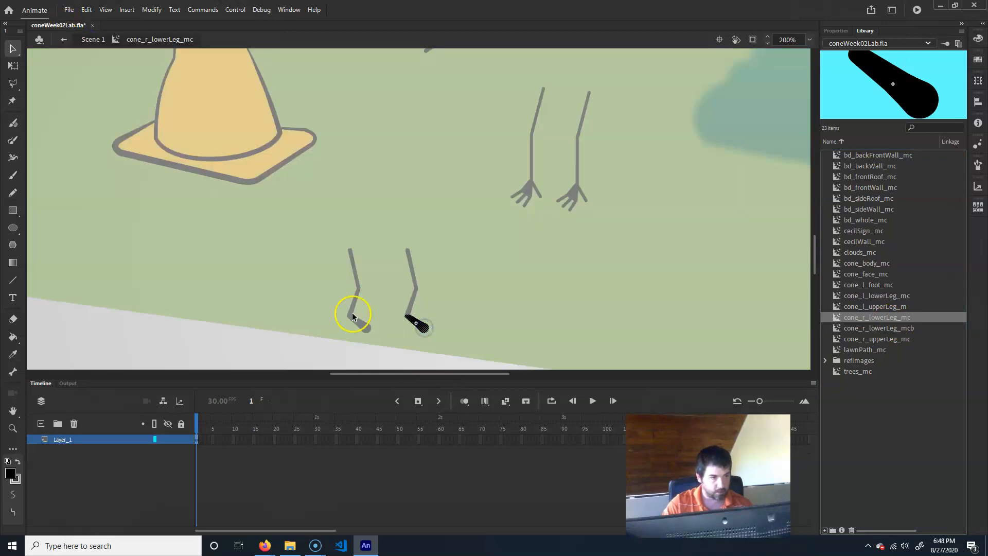
click(92, 40)
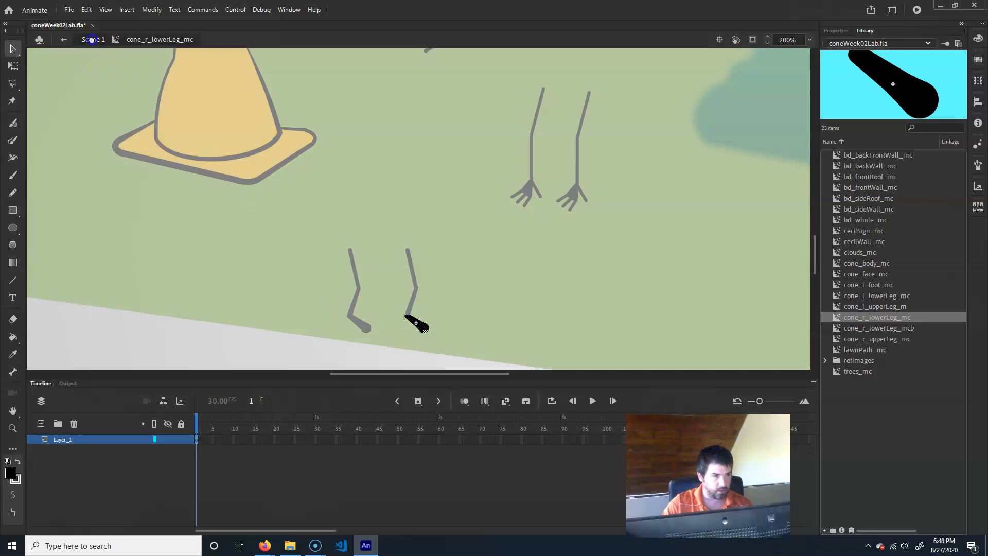
- Rename the library symbol cone_r_lowerLeg_mc to cone_r_foot_mc
click(893, 317)
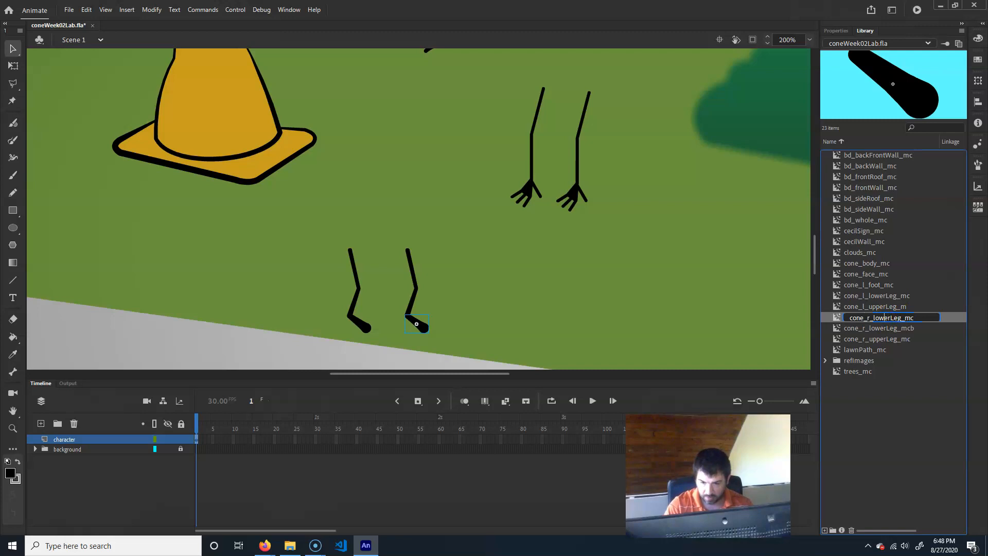
key(BackSpace)
key(BackSpace)
key(BackSpace)
key(BackSpace)
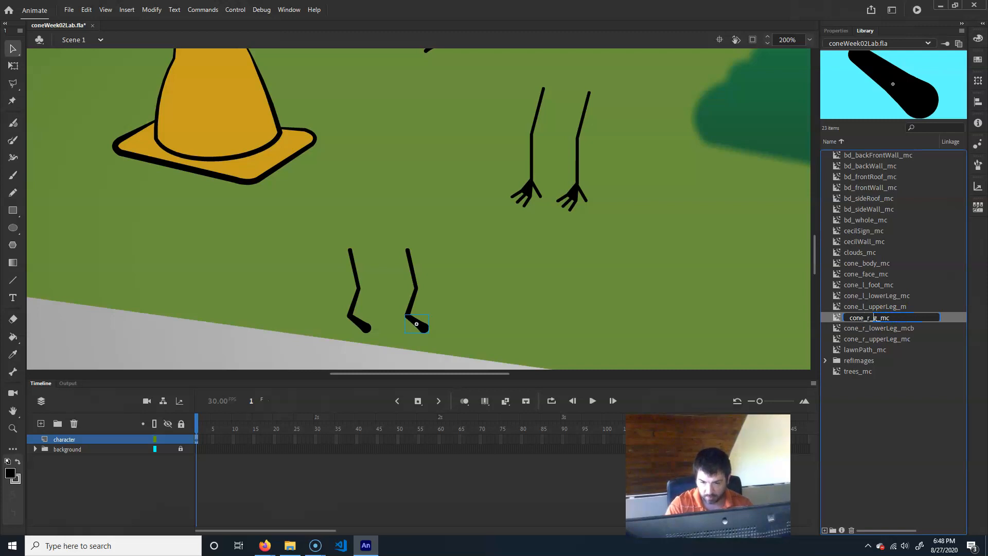
text(foot)
key(Return)
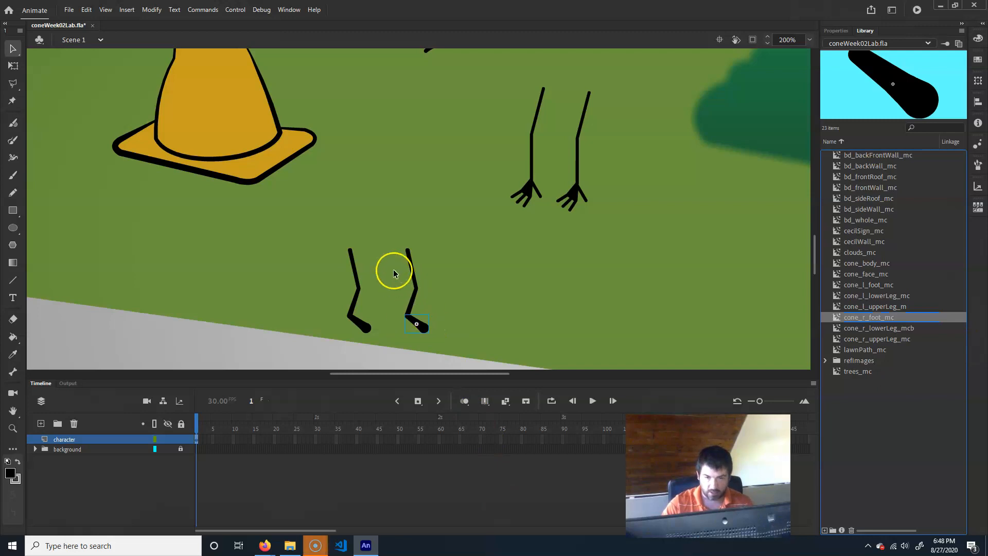
- Rename the library symbol cone_r_lowerLeg_mcb to cone_r_lowerLeg_mc
double_click(411, 300)
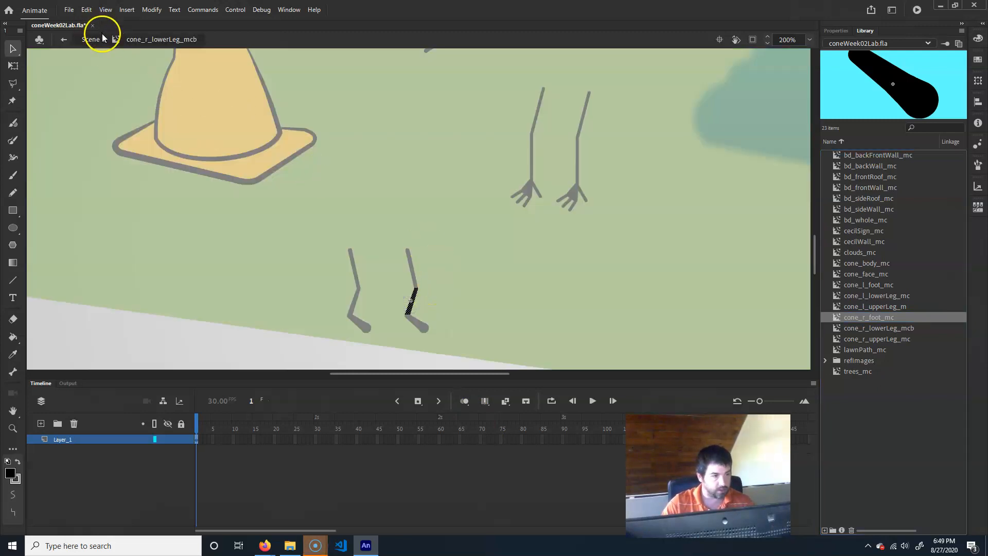
click(96, 40)
click(408, 280)
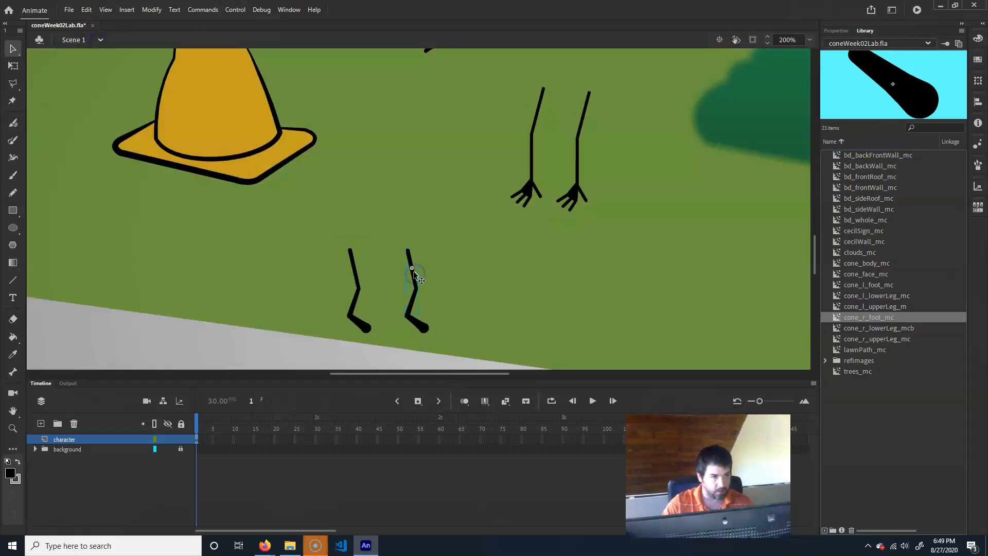
double_click(412, 273)
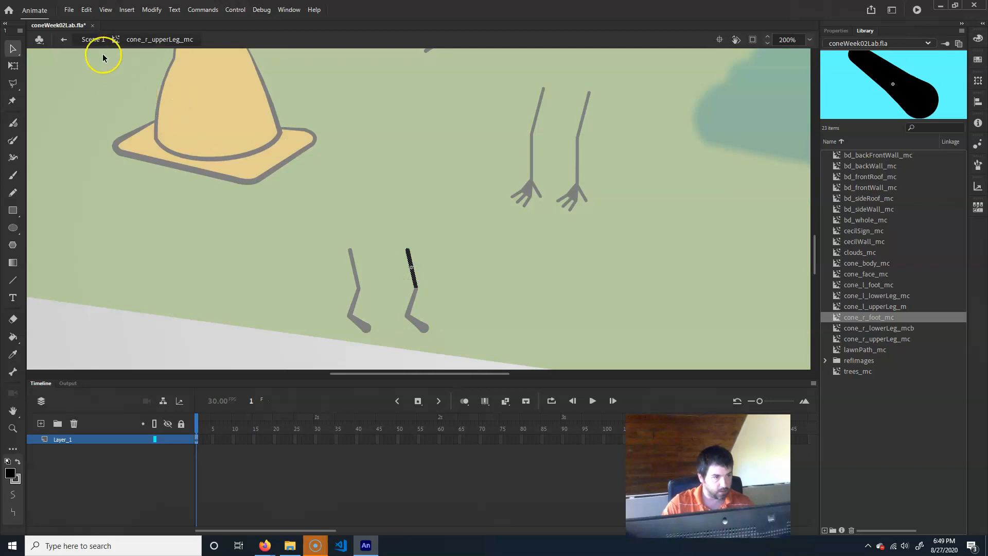
click(94, 40)
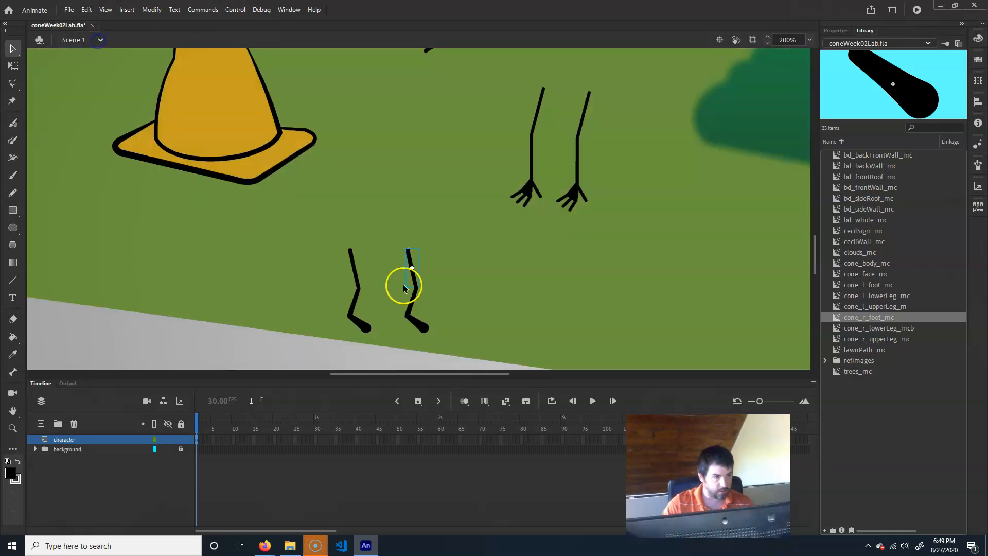
click(900, 328)
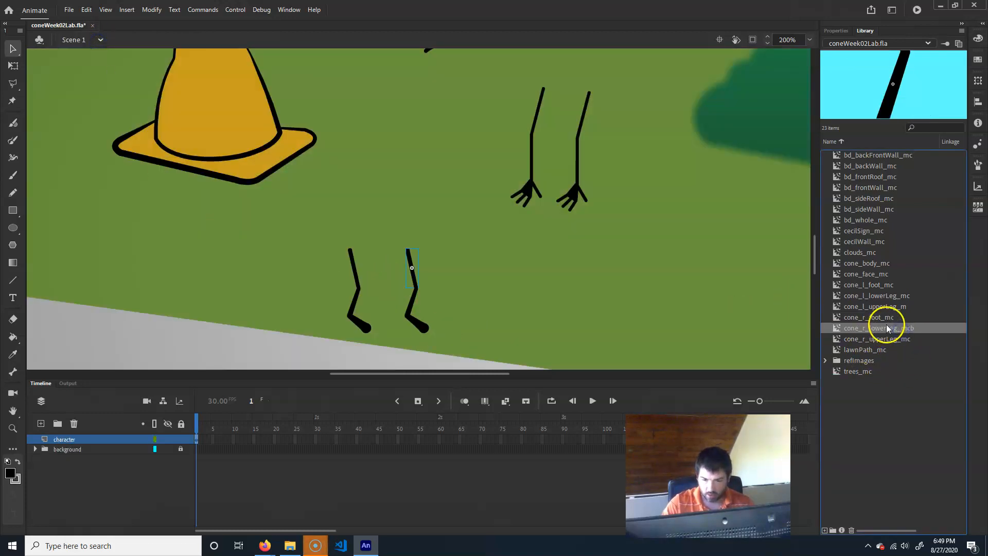
double_click(886, 328)
click(912, 329)
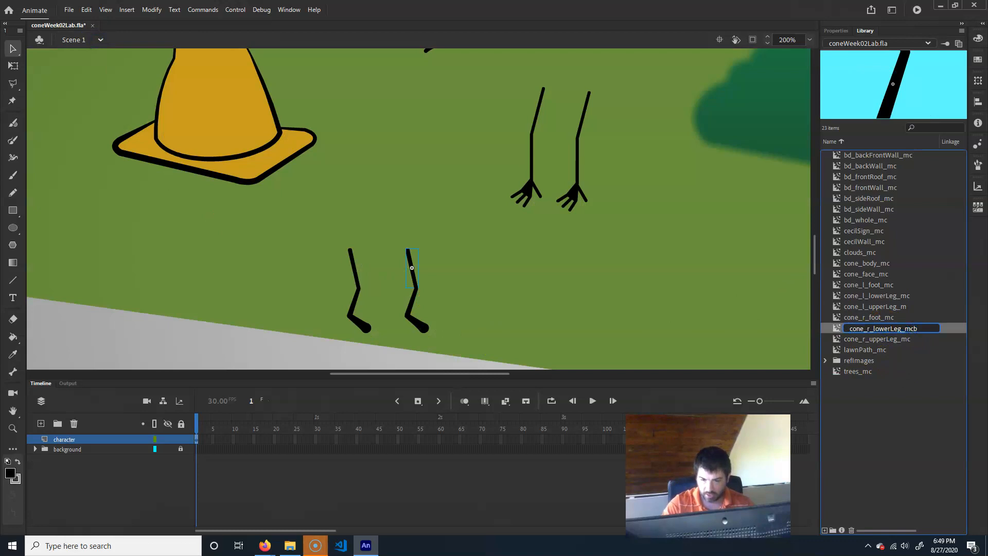
key(Return)
drag(411, 267, 411, 301)
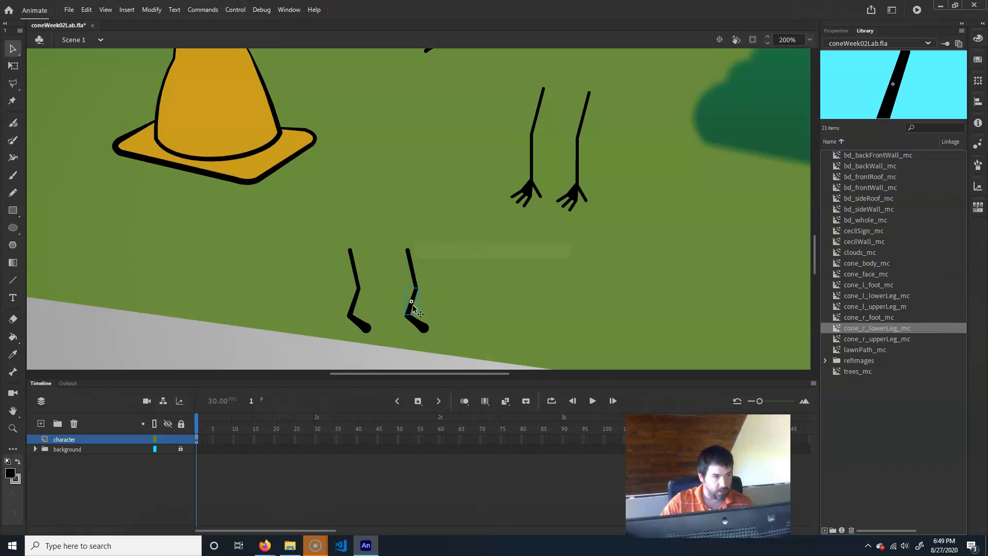
double_click(412, 307)
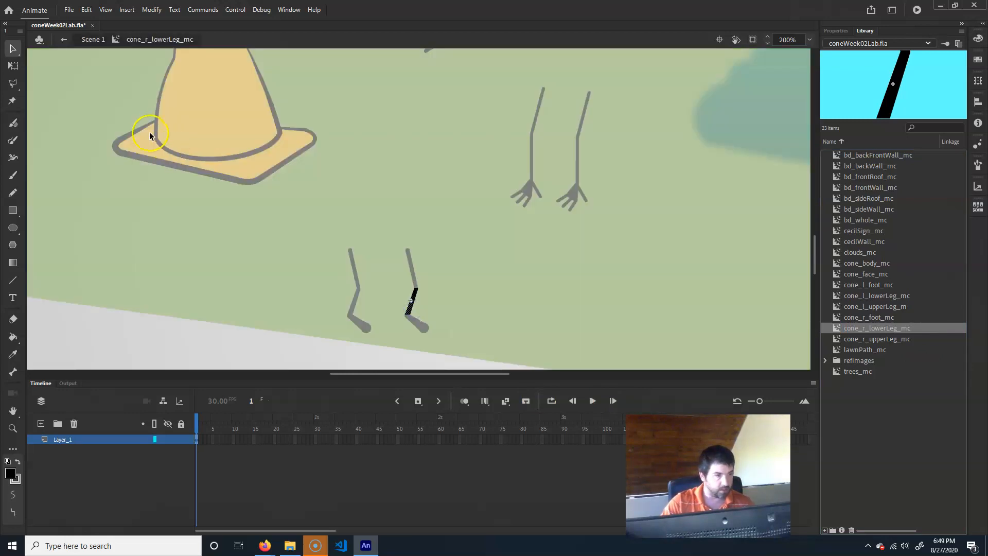
- Convert the left upper arm strokes into a movie clip symbol named cone_l_upperArm_mc
click(93, 40)
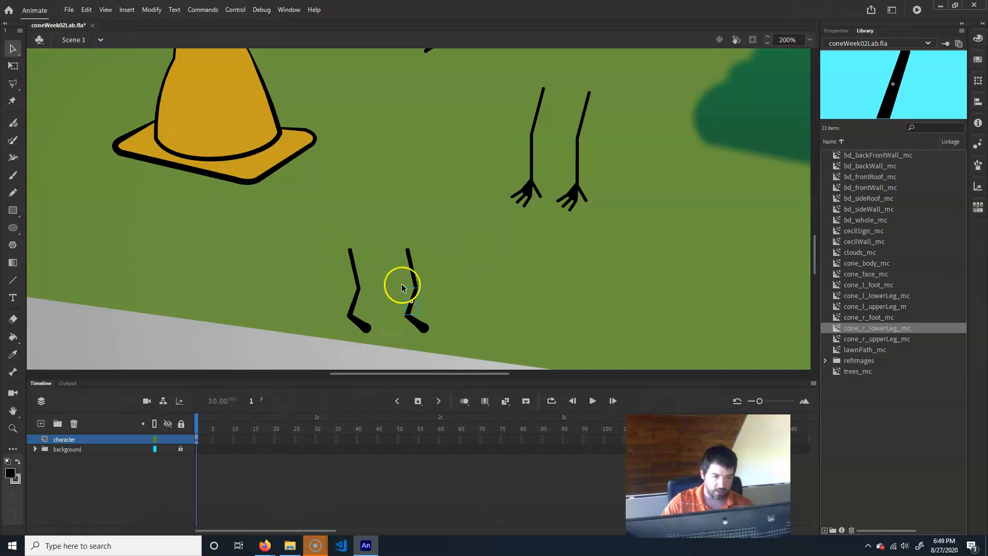
click(409, 325)
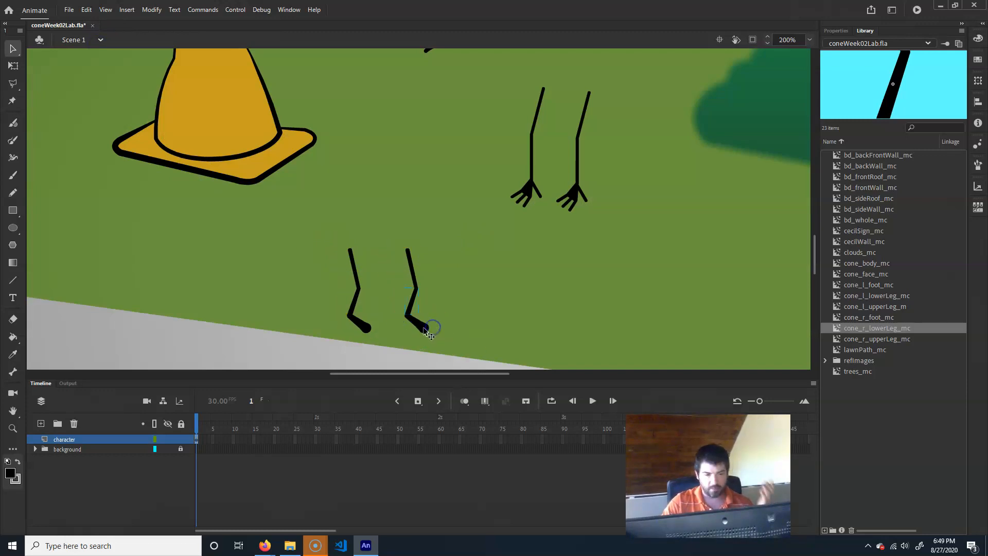
drag(490, 213, 437, 268)
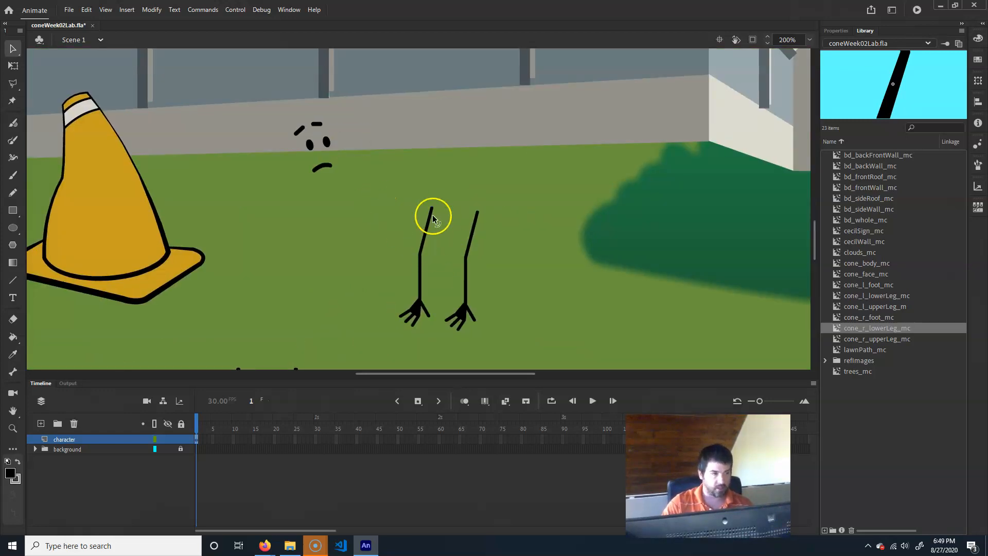
mouse_move(369, 181)
mouse_down()
mouse_move(459, 253)
mouse_move(451, 255)
mouse_up()
drag(396, 180, 458, 256)
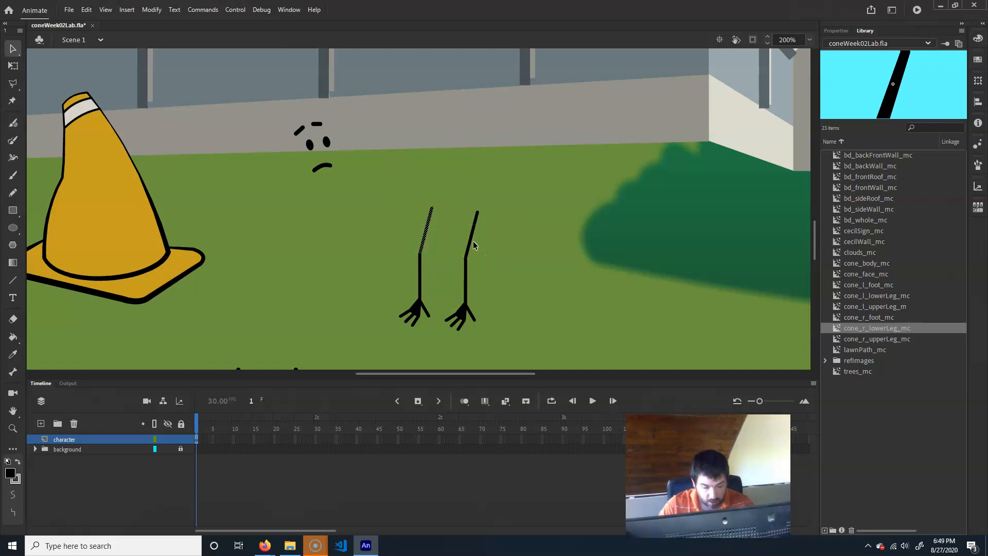
key(F8)
text(cone_)
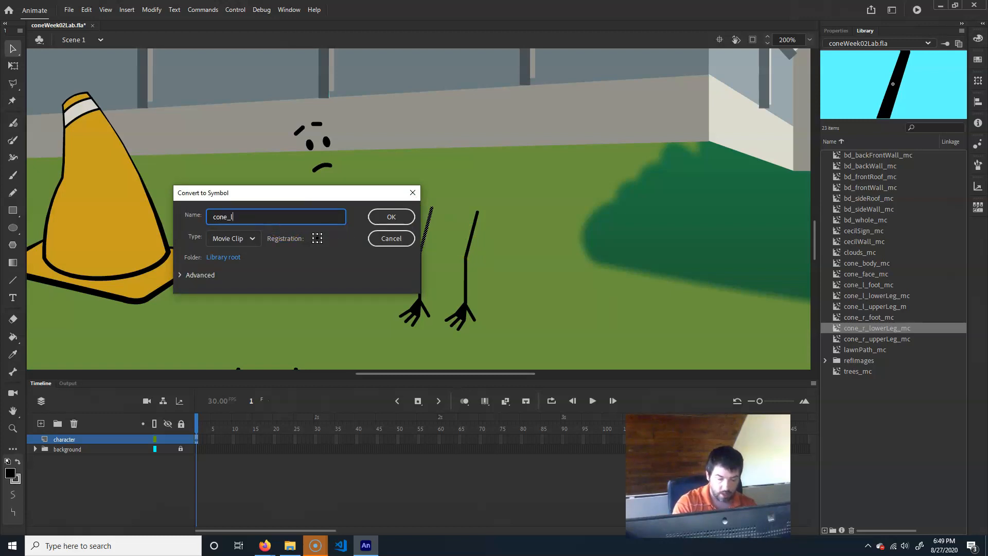
text(l_upper)
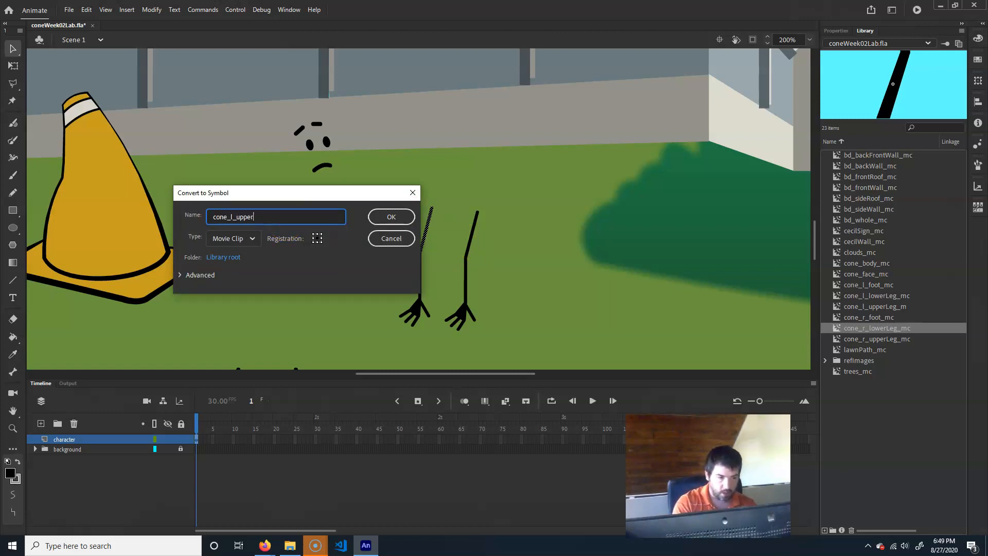
text(Arm)
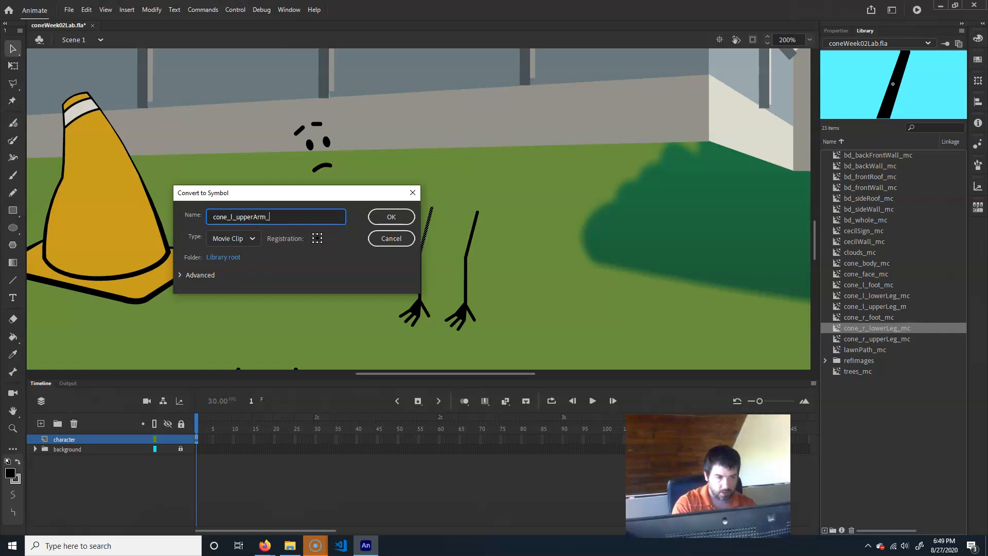
text(_mc)
key(Return)
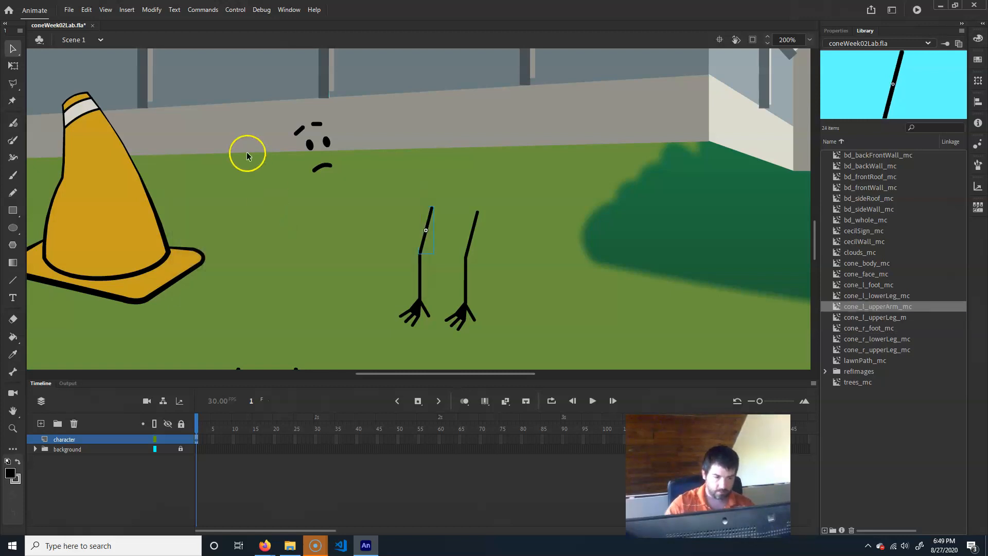
- Convert the left hand strokes into a movie clip symbol named cone_l_hand_mc
drag(359, 353, 437, 299)
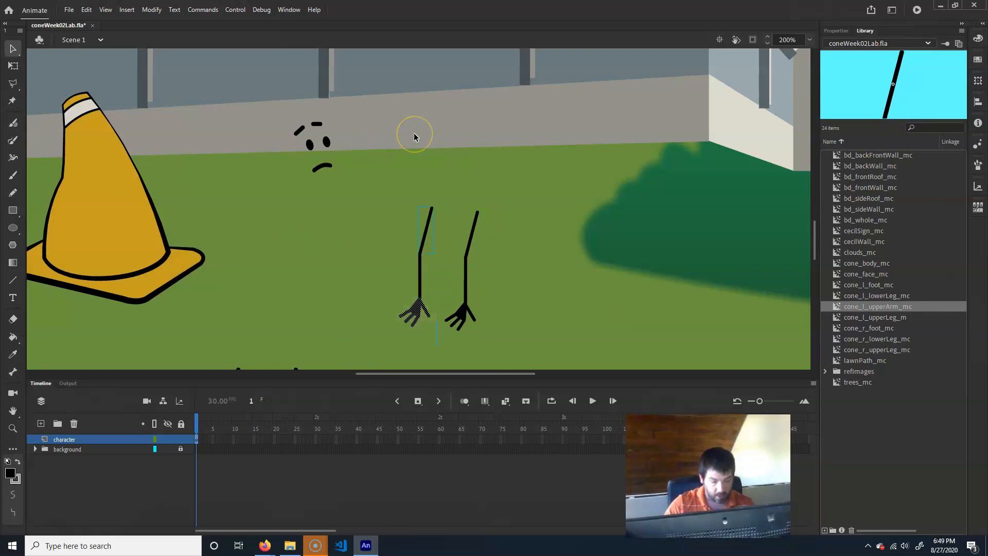
key(F8)
text(cone_)
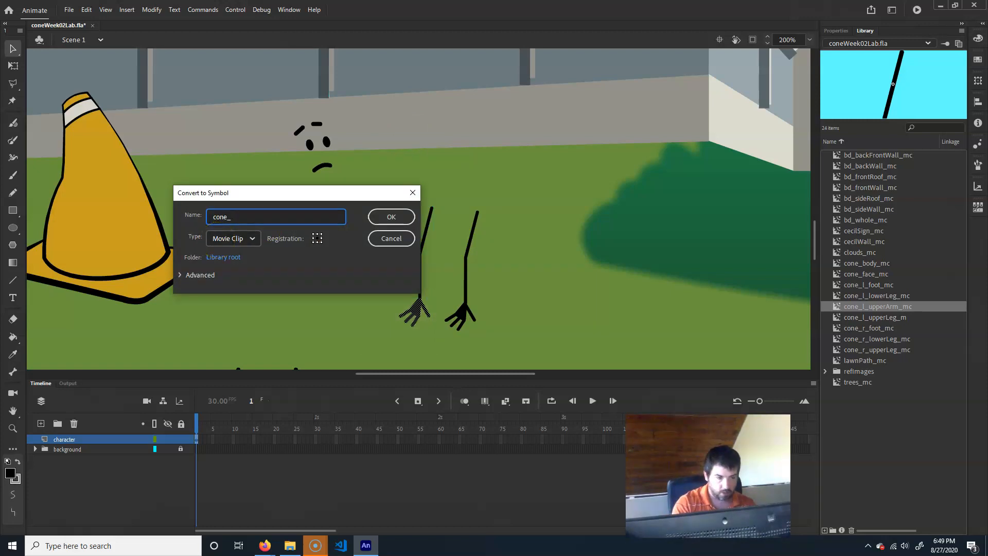
text(hand_mc)
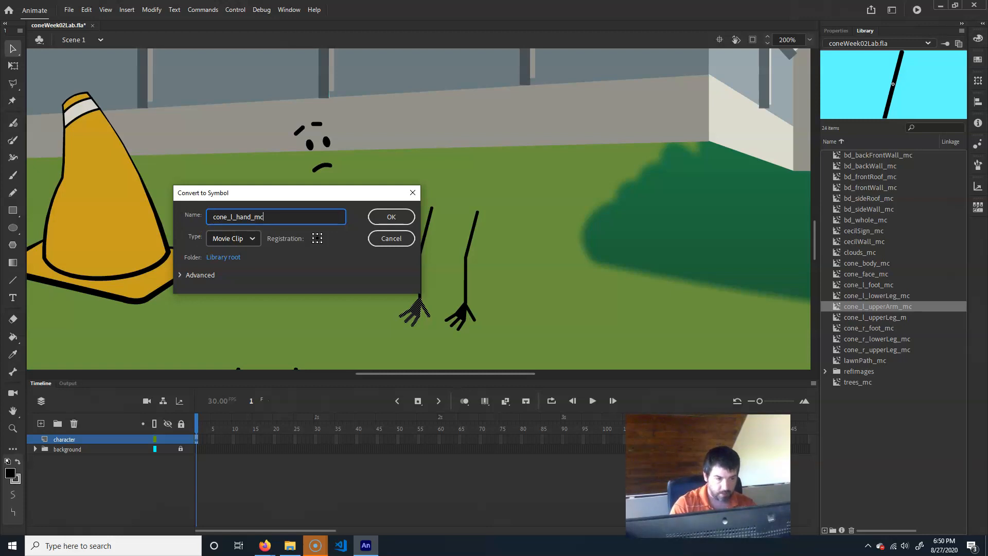
key(Return)
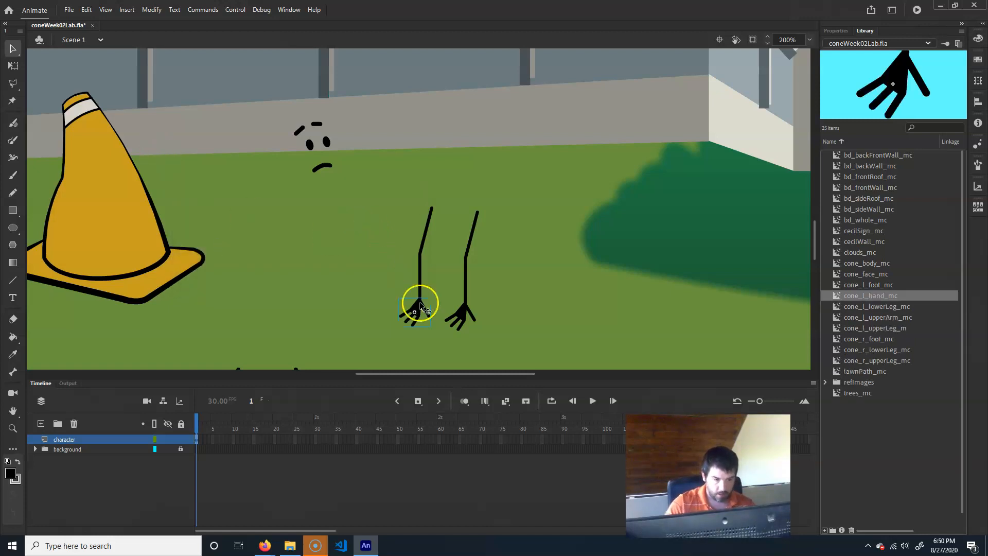
- Convert the left lower arm stroke into a movie clip symbol named cone_l_lowerArm_mc
click(419, 284)
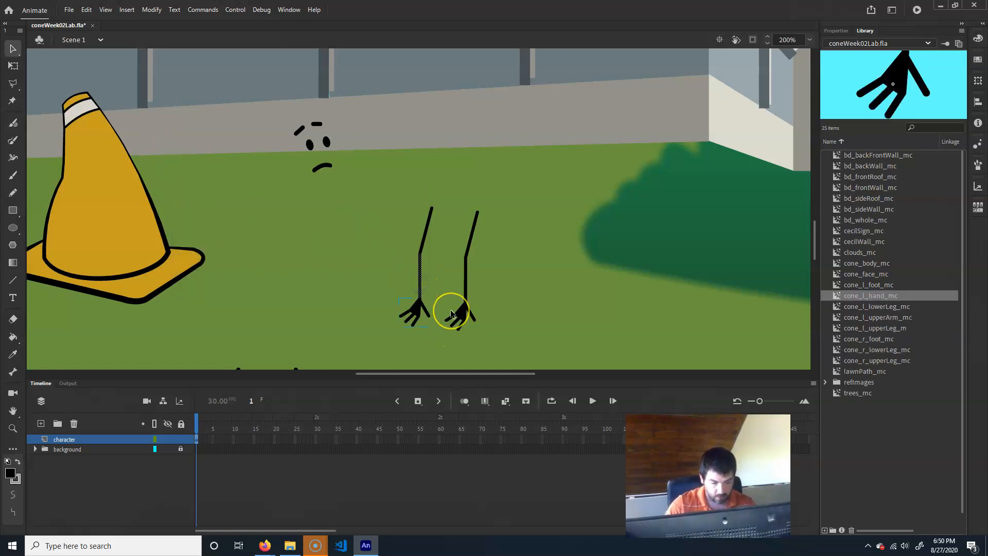
key(F8)
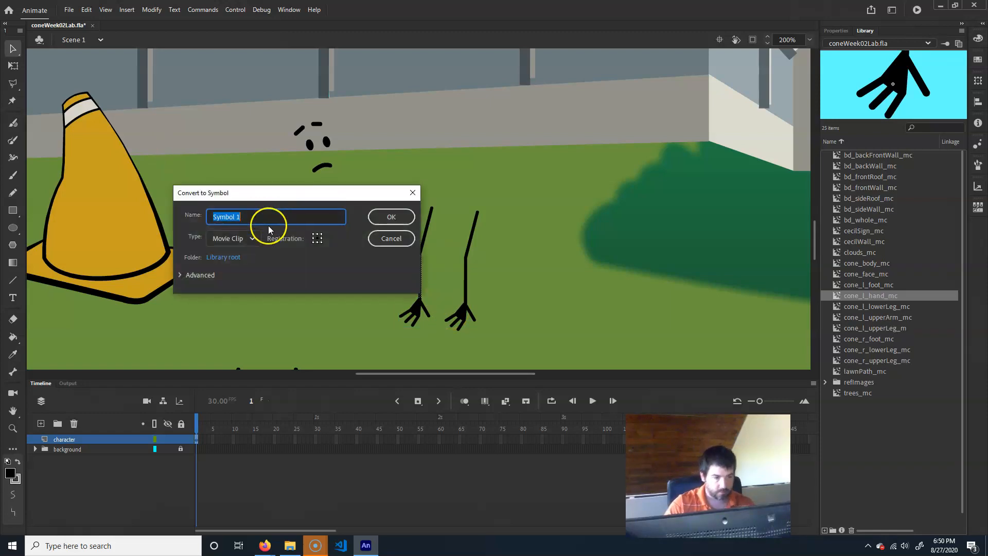
text(cone_)
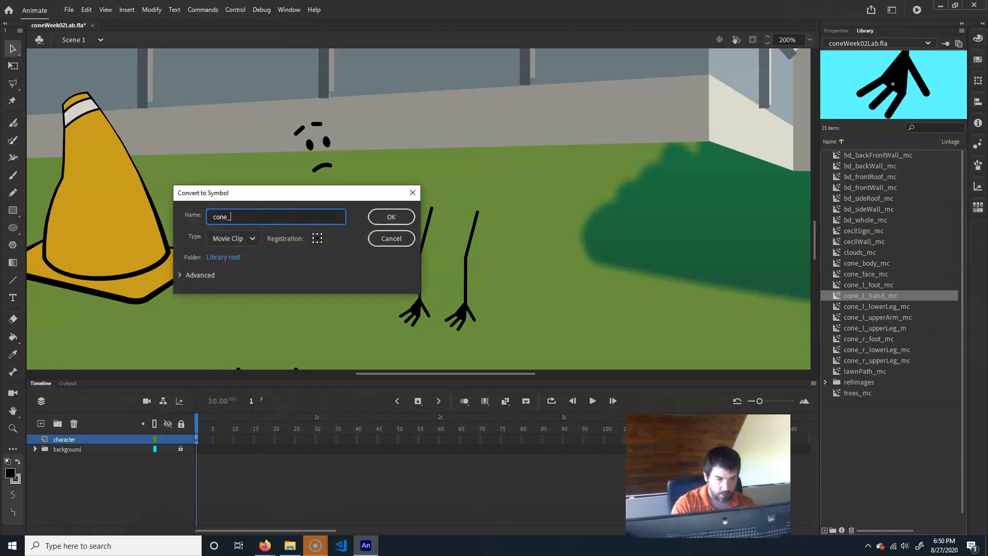
text(l_lower)
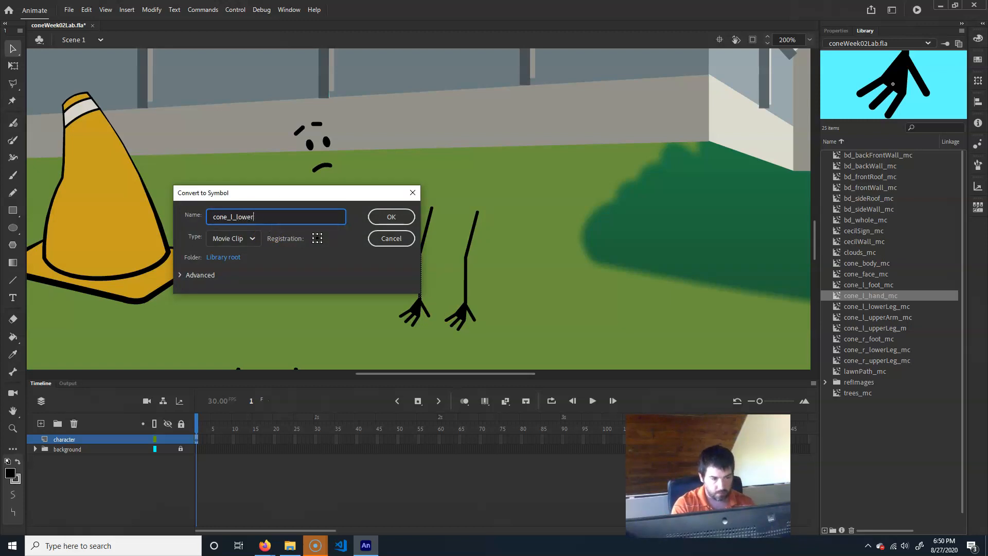
text(Arm_mc)
key(Return)
click(593, 167)
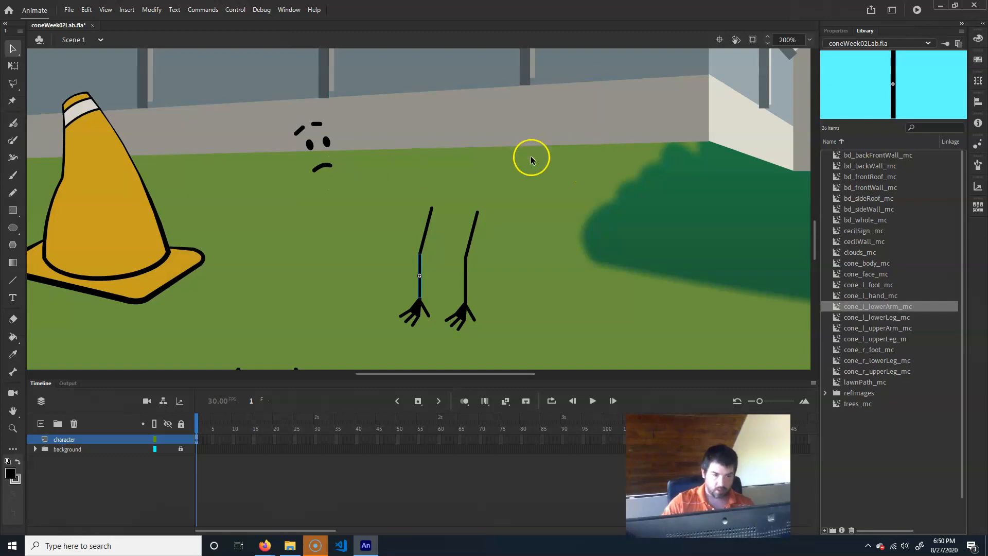
- Convert the right upper arm stroke into a movie clip symbol named cone_r_upperArm_mc
drag(510, 201, 455, 256)
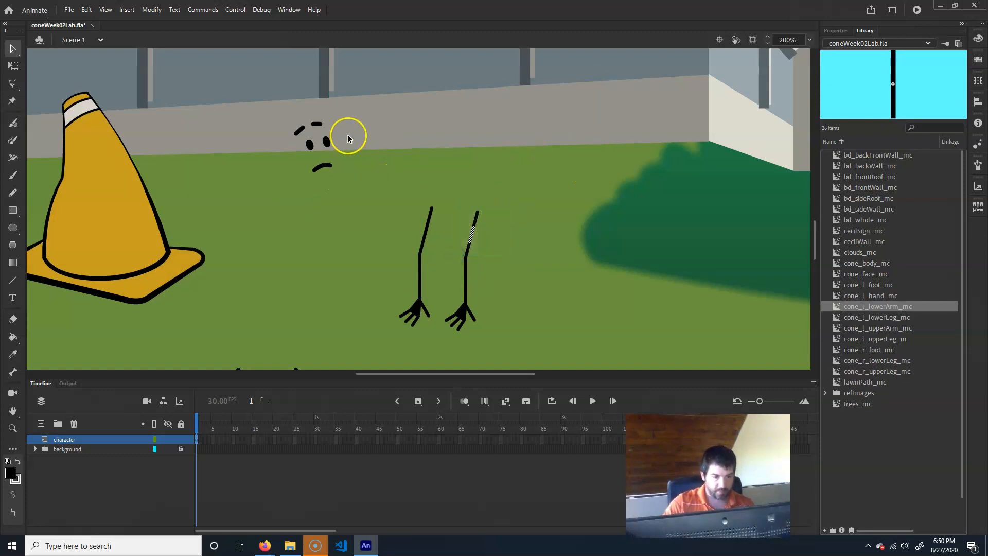
drag(500, 202, 449, 257)
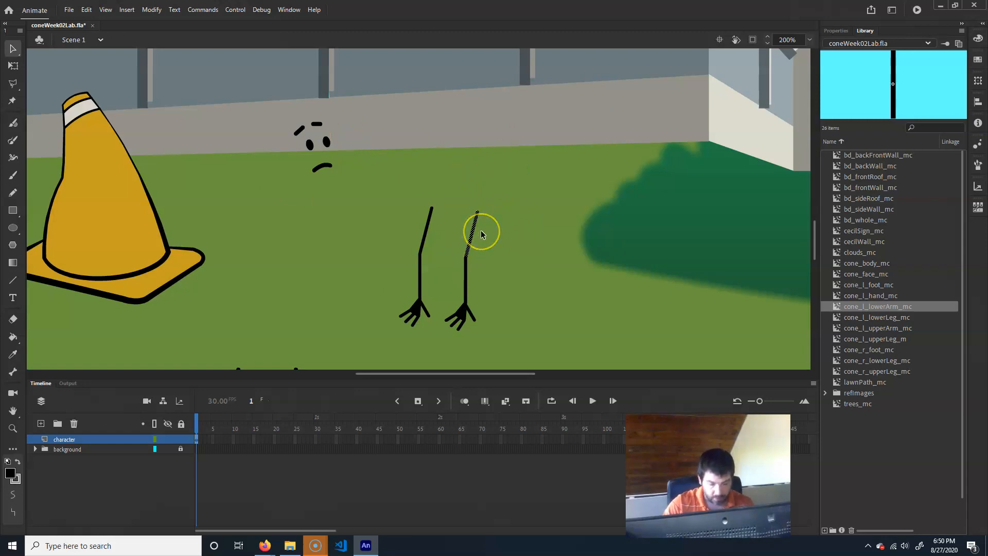
key(F8)
text(cone)
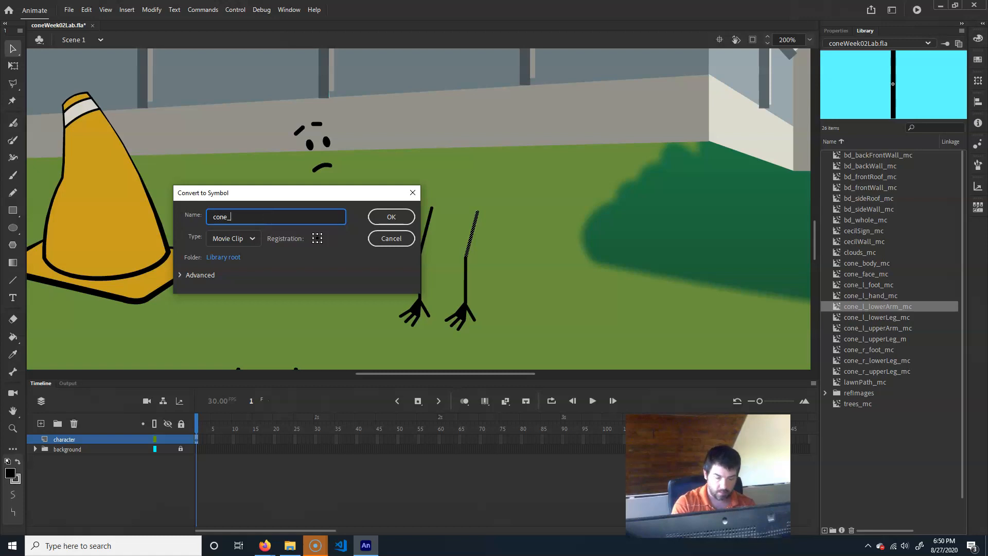
text(_r_up)
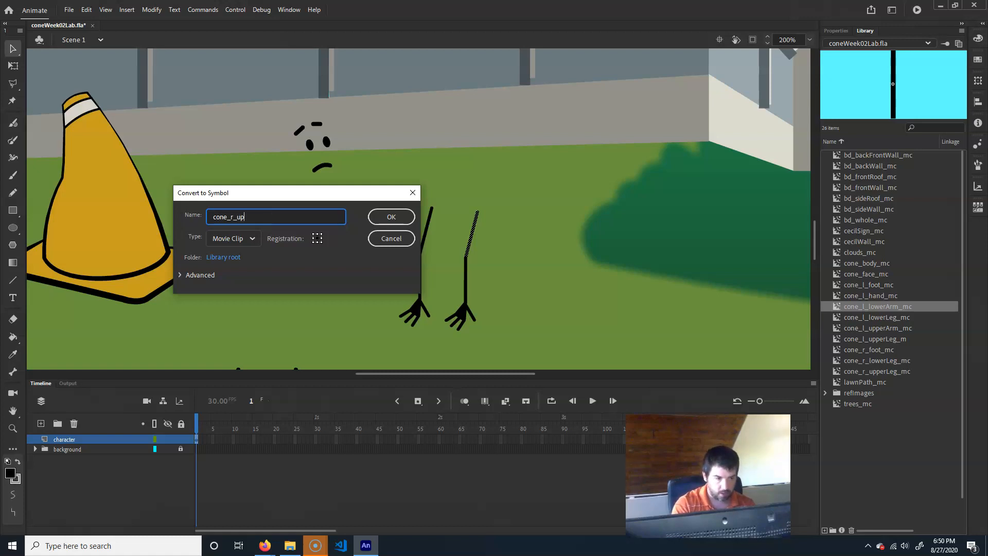
text(perArm)
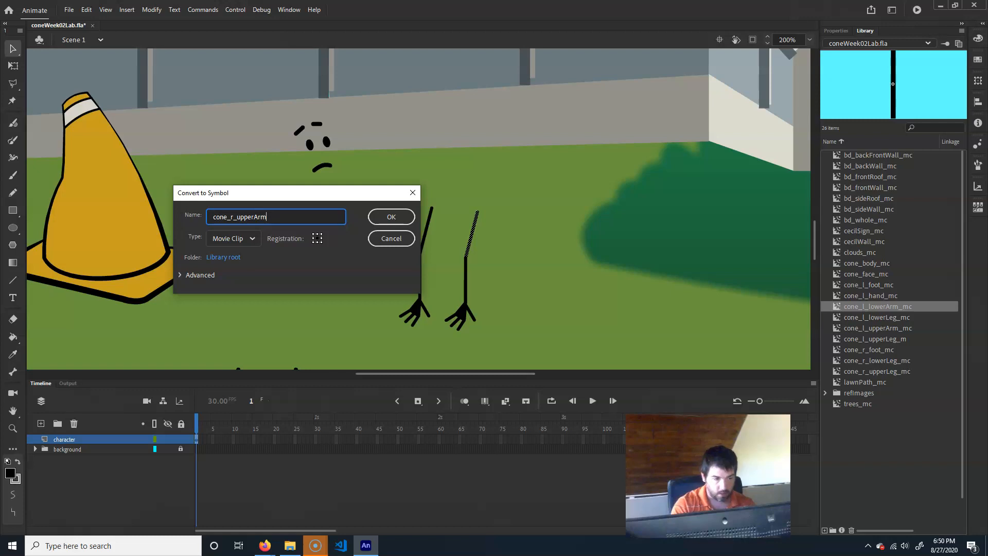
text(_mc)
key(Return)
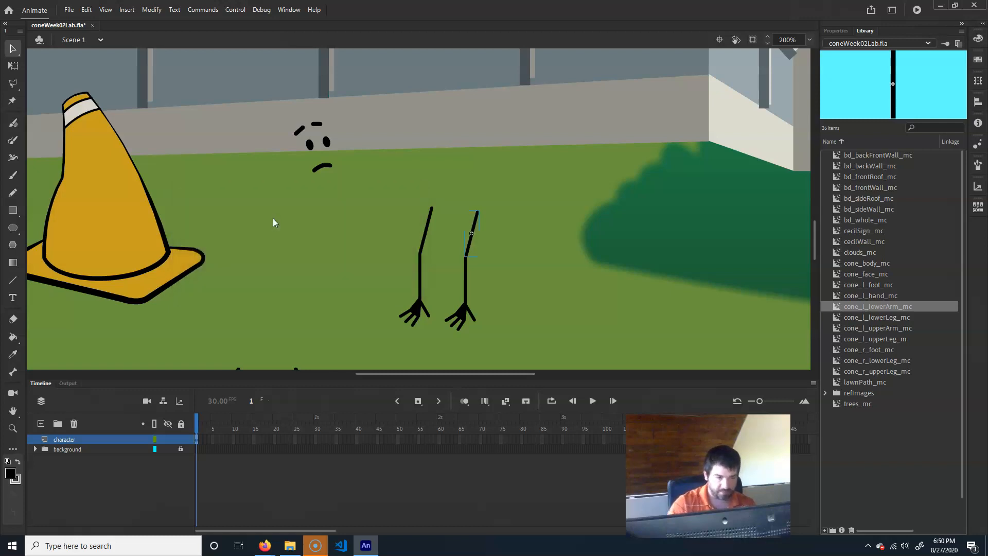
- Convert the right hand strokes into a movie clip symbol named cone_r_hand_mc
drag(442, 350, 507, 303)
key(F8)
text(cone)
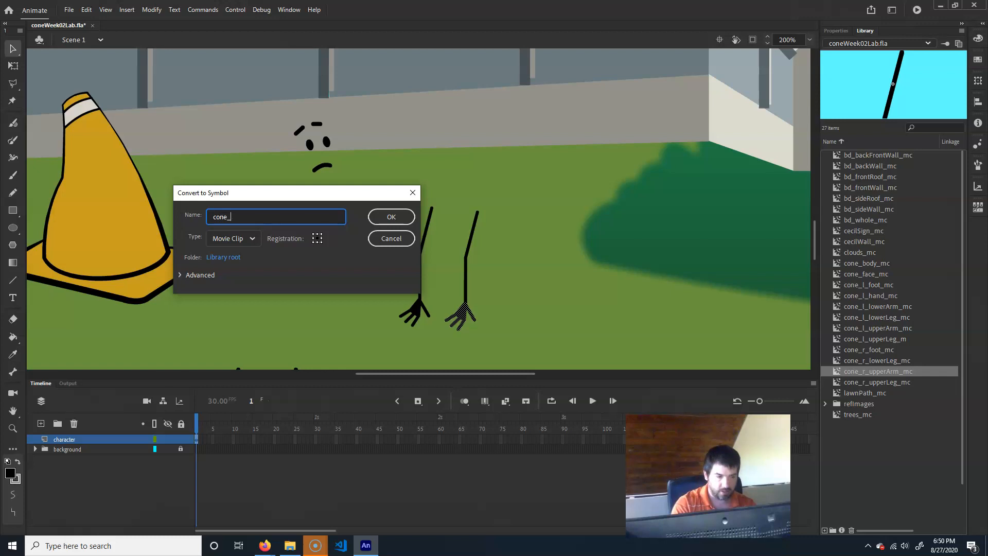
text(_r_hand_mc)
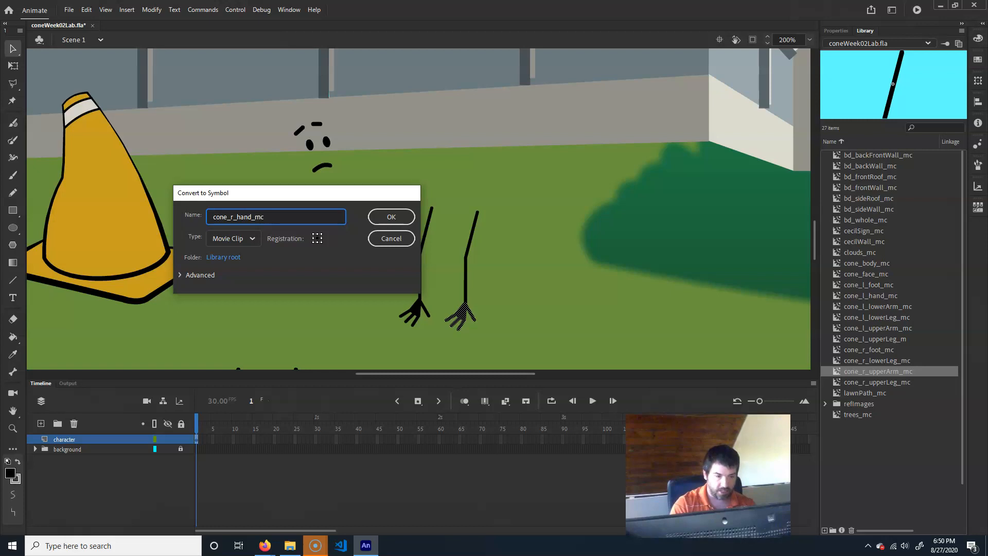
key(Return)
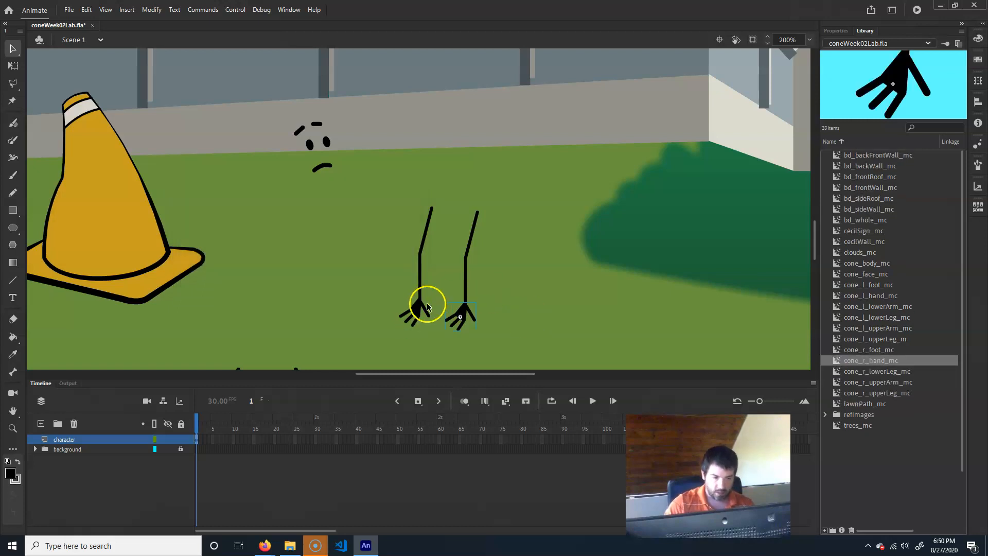
- Convert the right lower arm stroke into a movie clip symbol named cone_r_lowerArm_mc
shift+click(606, 271)
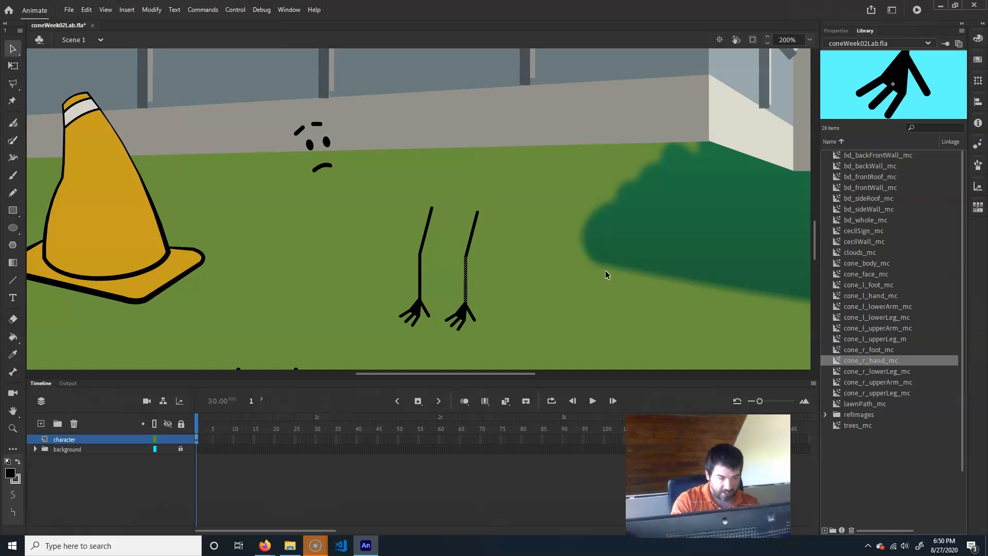
key(F8)
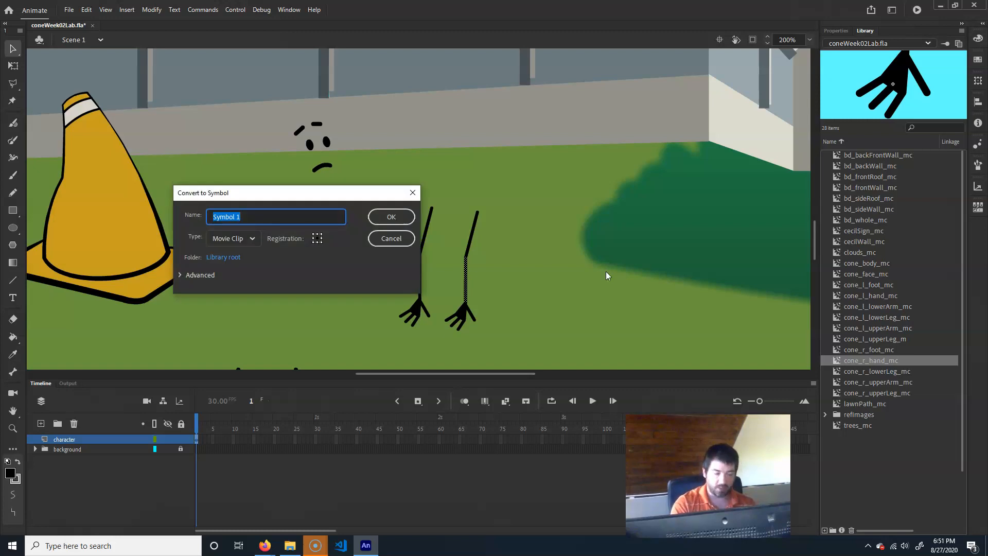
text(cone_)
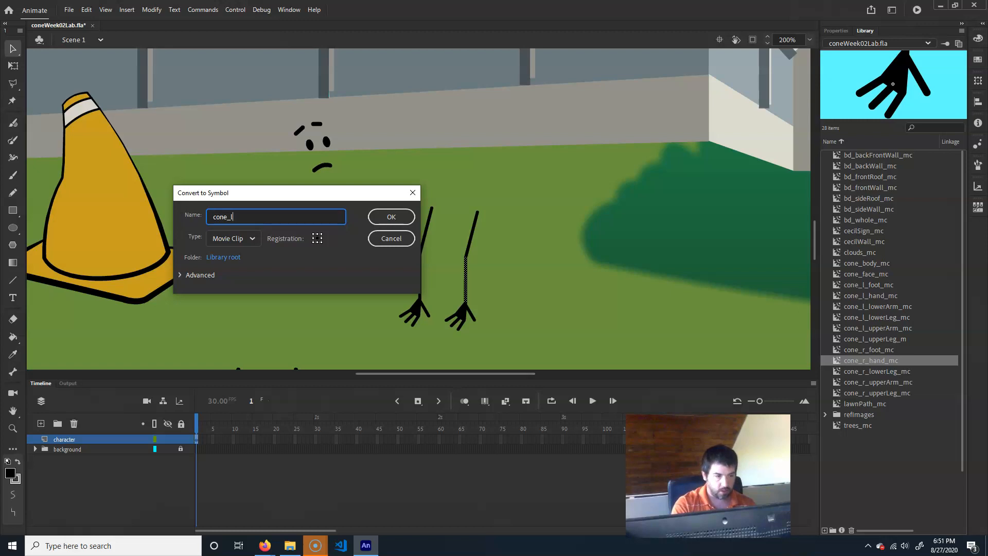
text(r_lowerArm_mc)
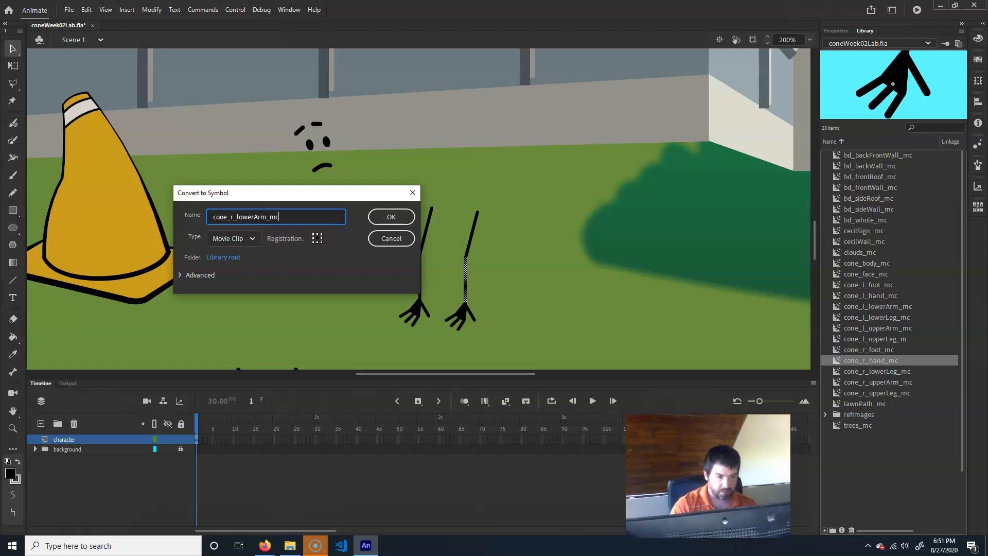
key(Return)
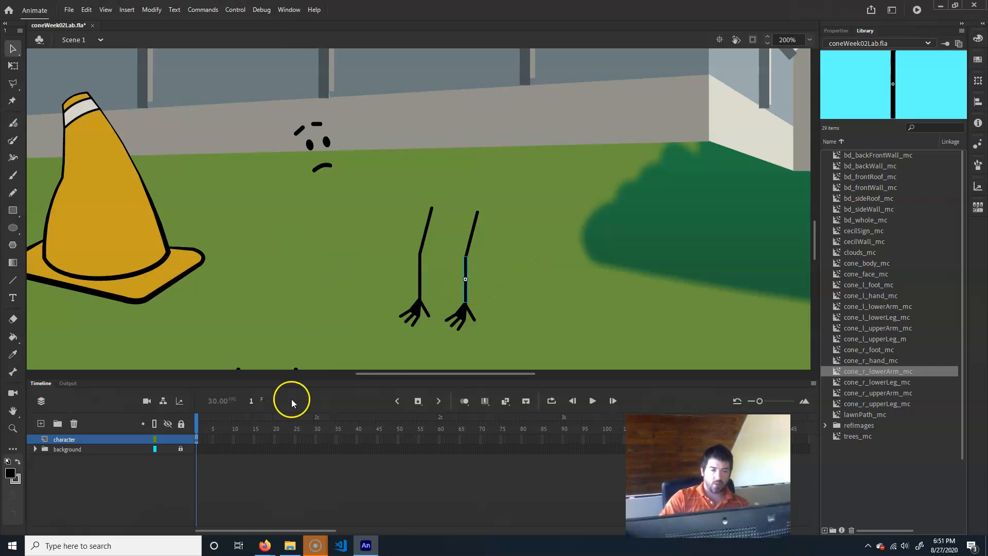
- Inspect the converted upper arm instances on the stage
scroll(373, 250, down, 4)
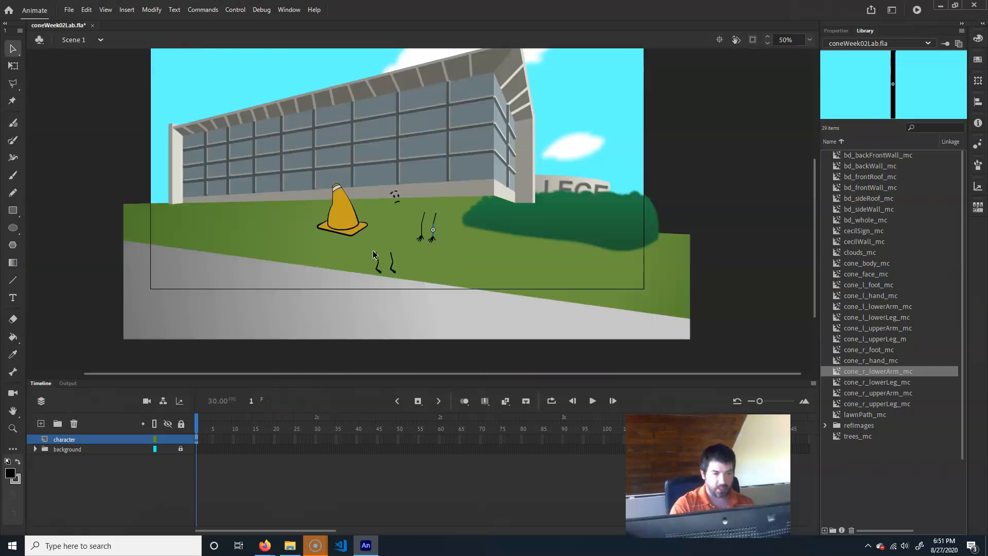
scroll(373, 250, up, 2)
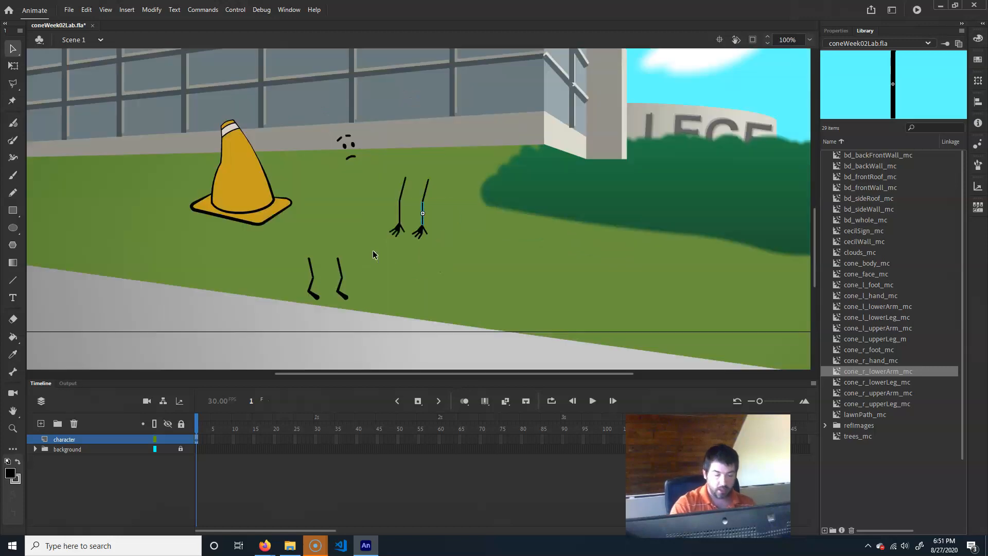
click(403, 192)
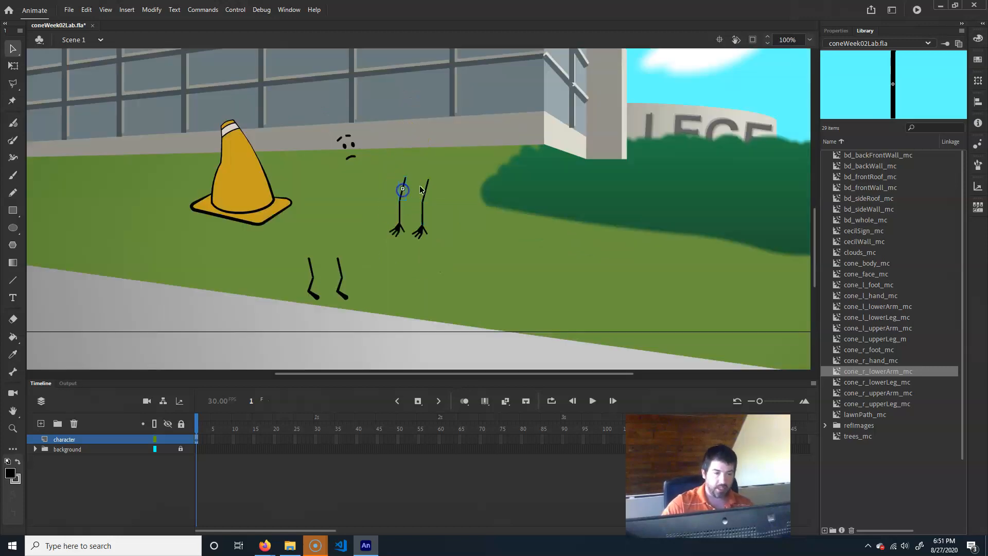
click(427, 190)
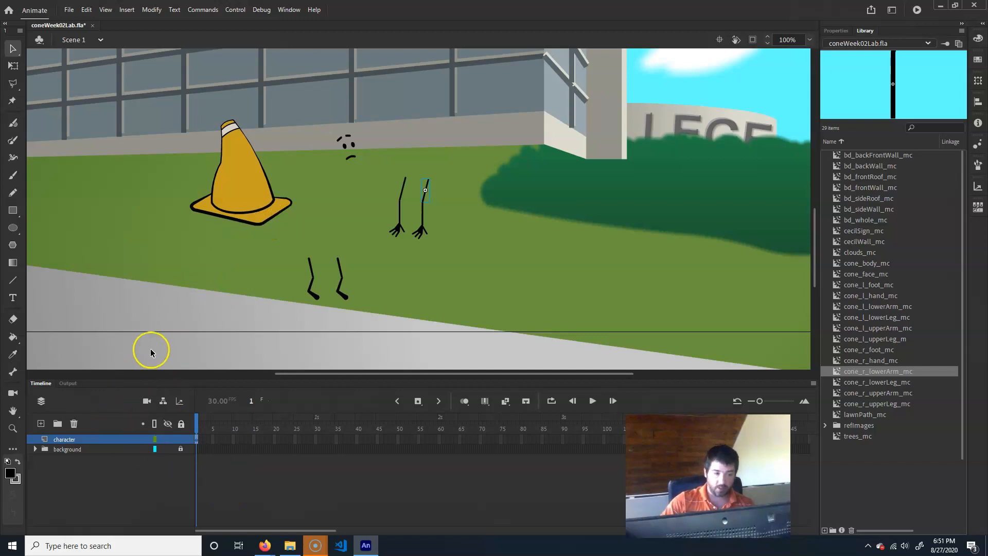
- Select all the character's symbol instances and distribute them to their own layers
drag(154, 323, 510, 93)
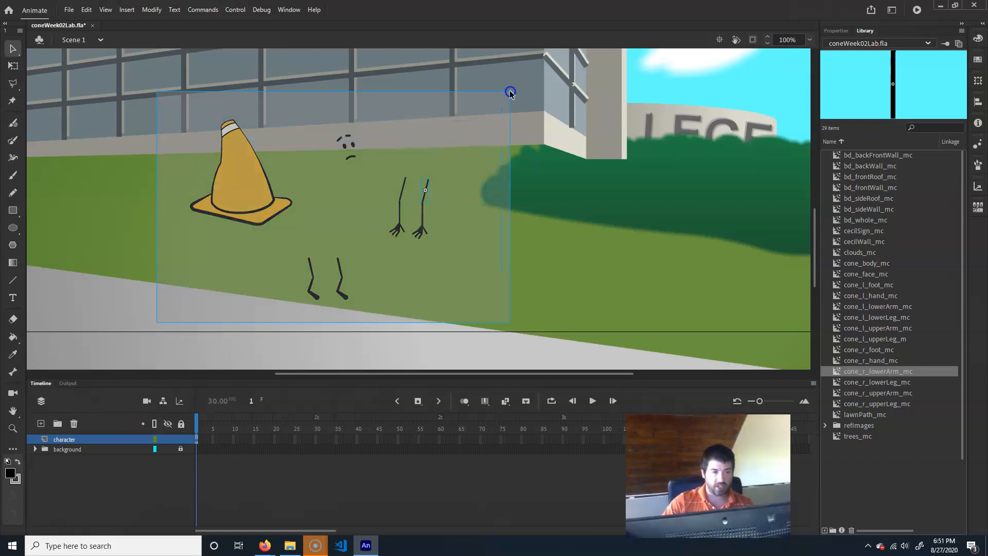
right_click(234, 175)
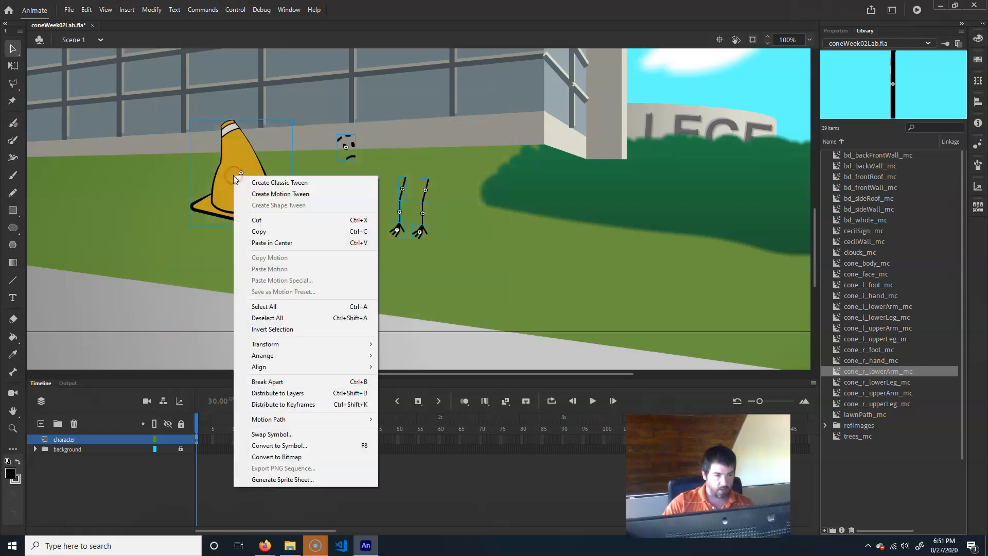
click(304, 394)
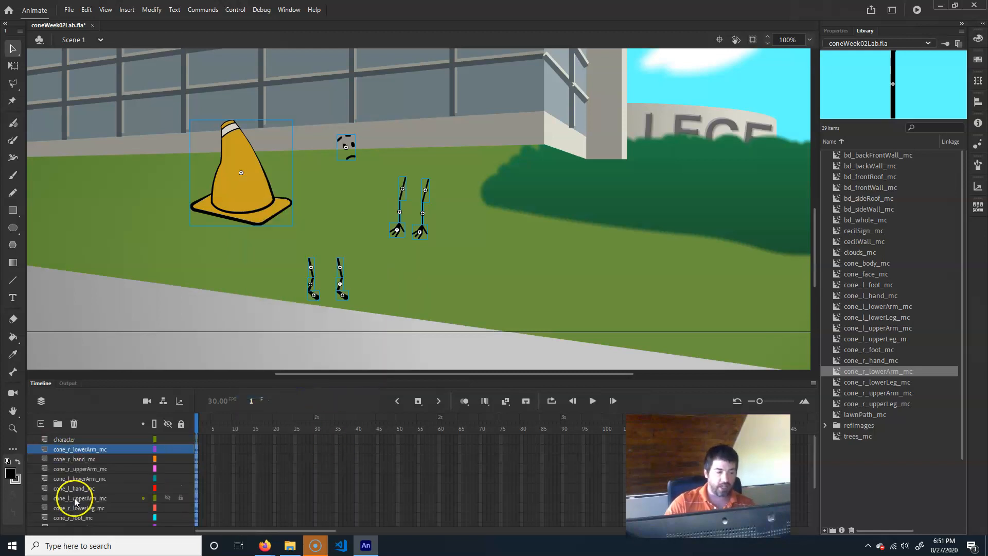
- Delete the empty character layer
scroll(75, 500, down, 3)
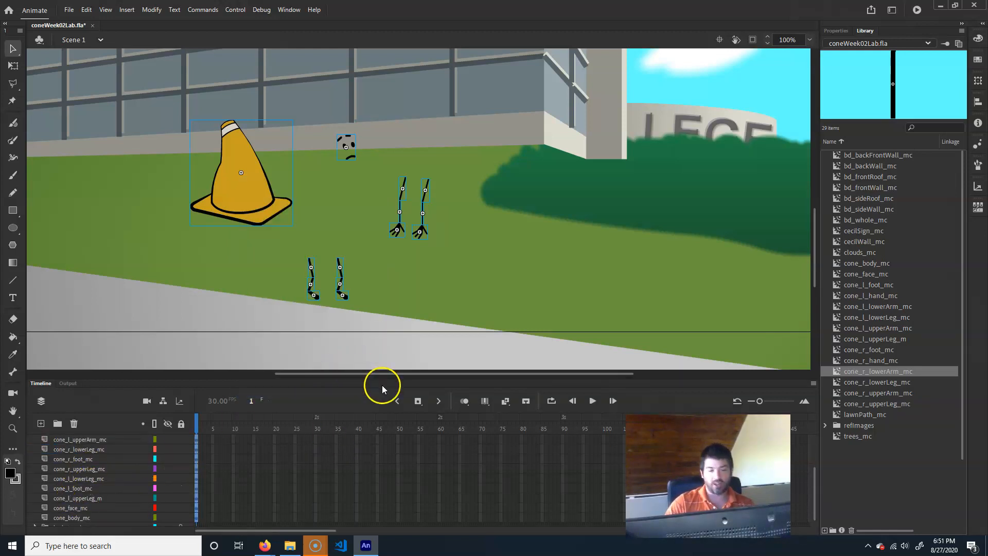
drag(407, 379, 422, 297)
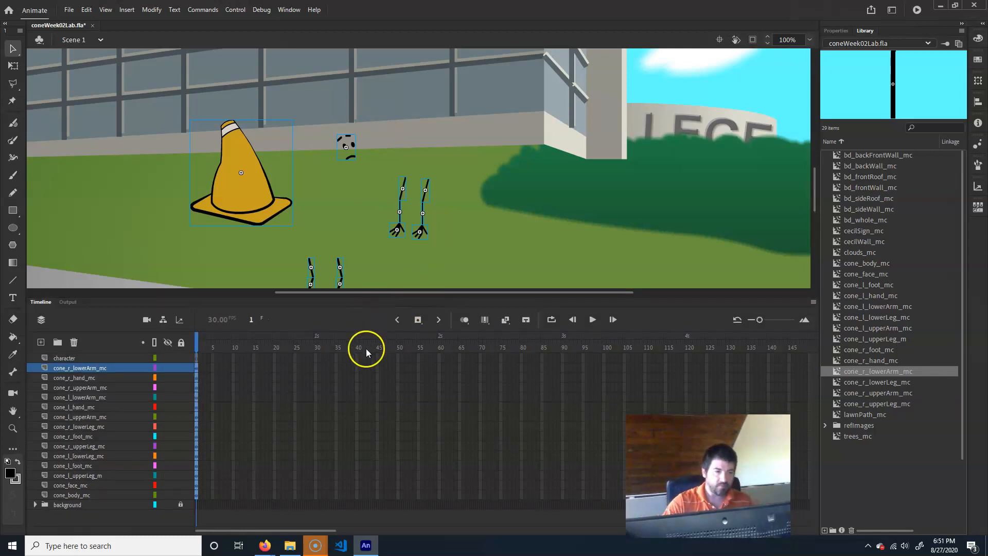
click(65, 360)
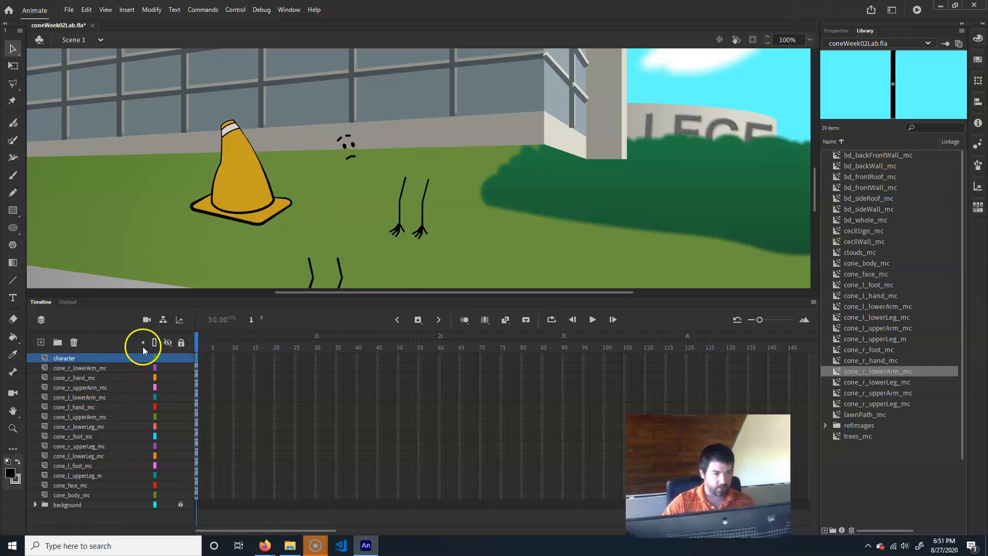
click(72, 342)
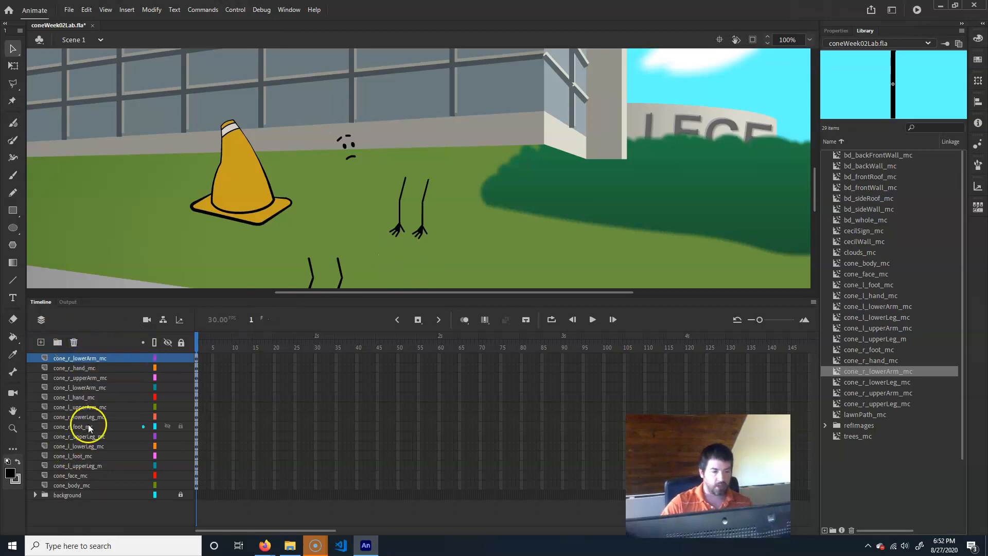
- Move the cone body's transformation point down to the base of the cone
click(73, 486)
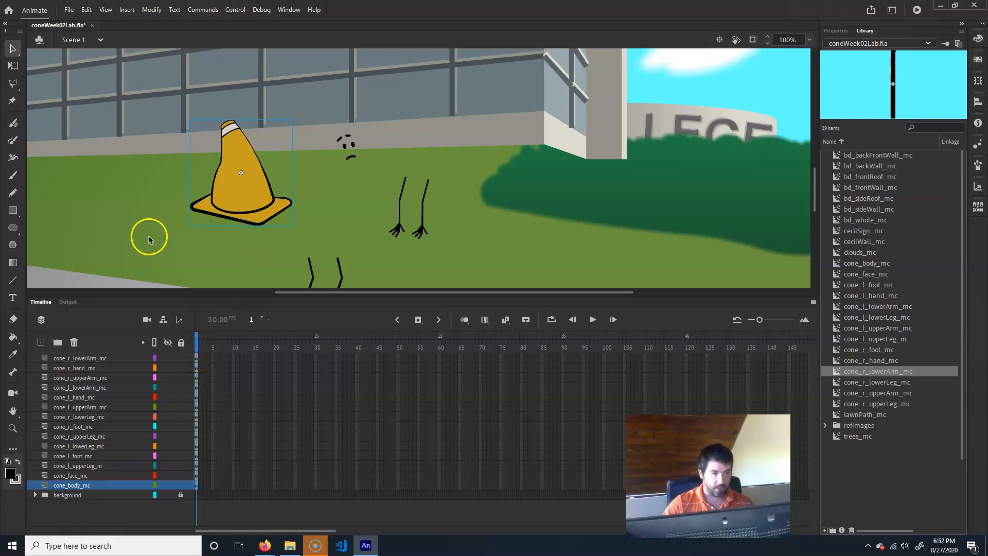
click(72, 476)
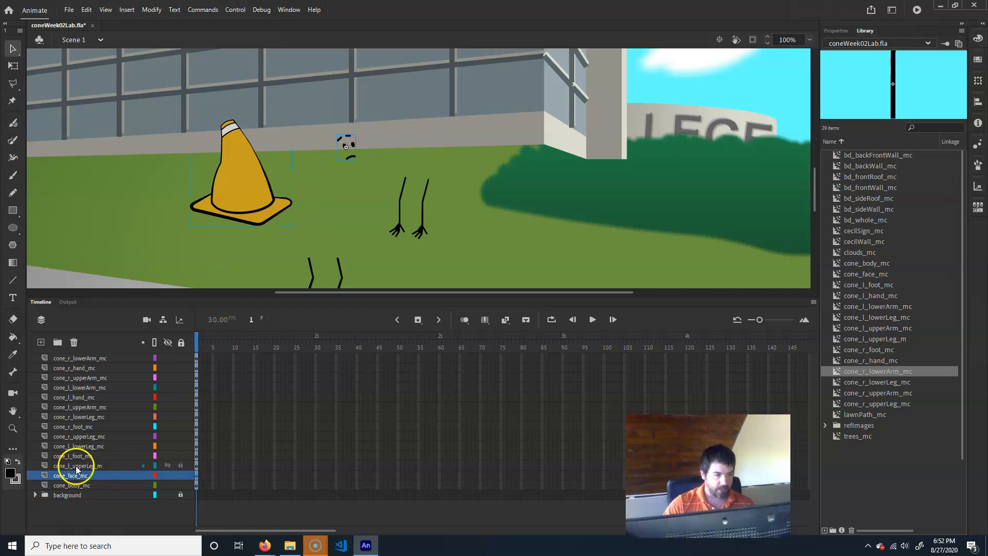
click(72, 485)
click(241, 195)
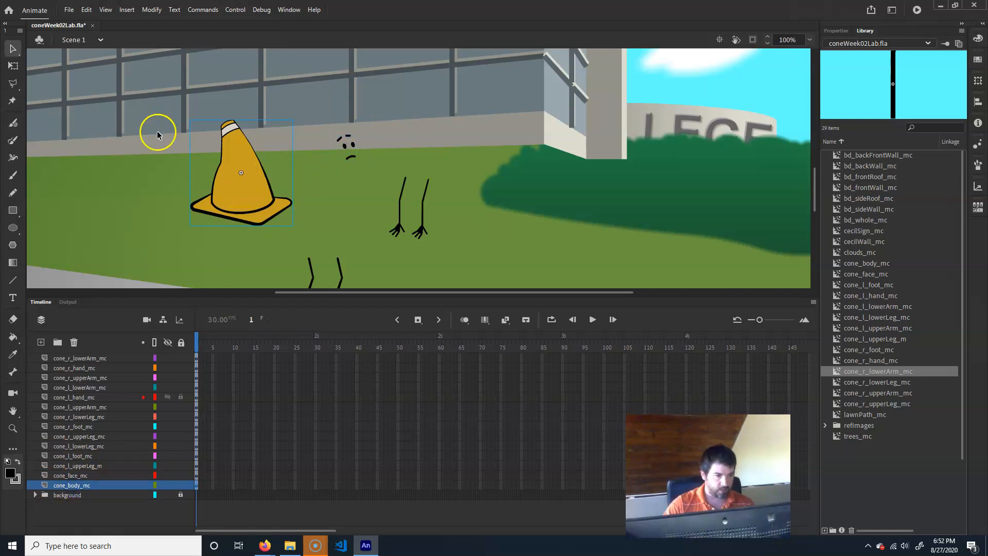
key(q)
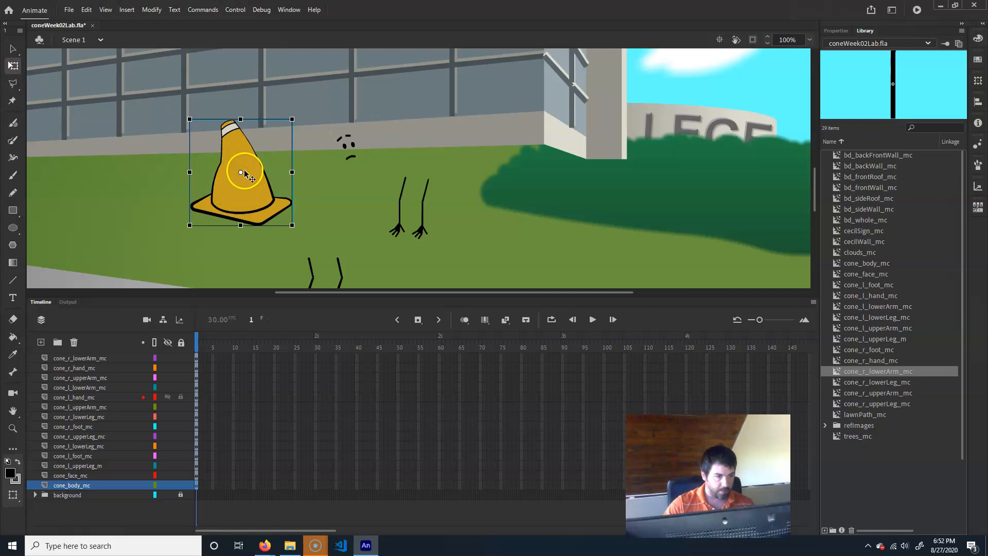
drag(242, 173, 241, 207)
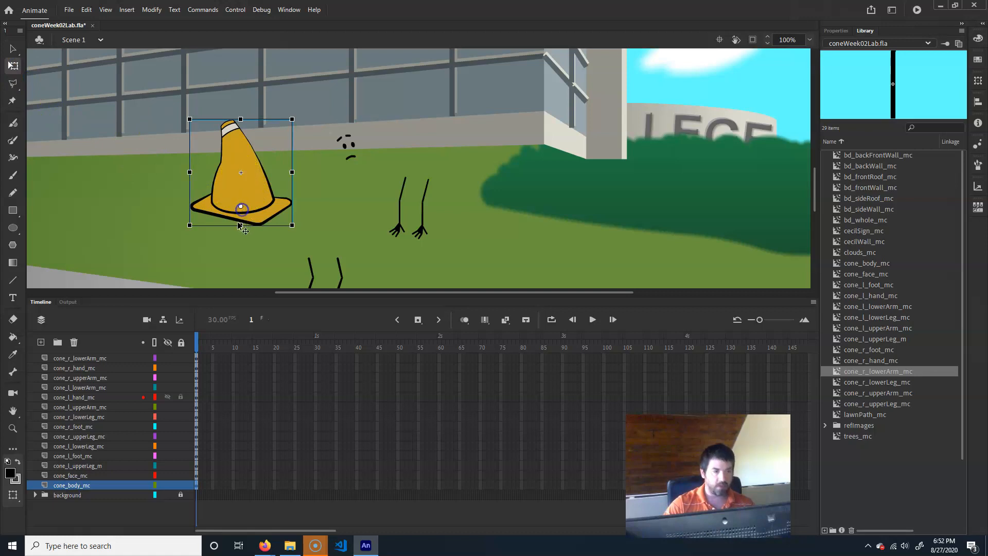
- Move the face instance onto the cone body
click(71, 475)
click(73, 485)
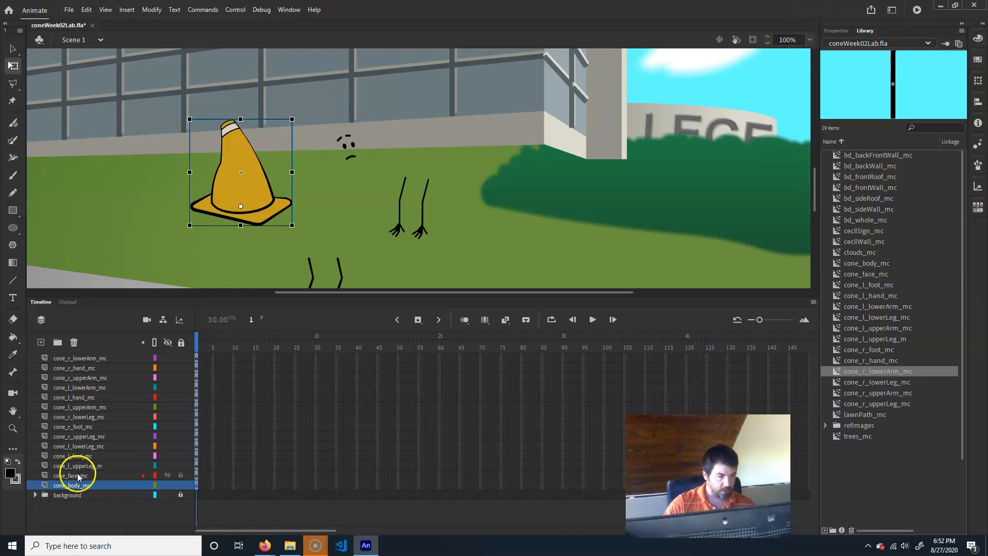
click(78, 477)
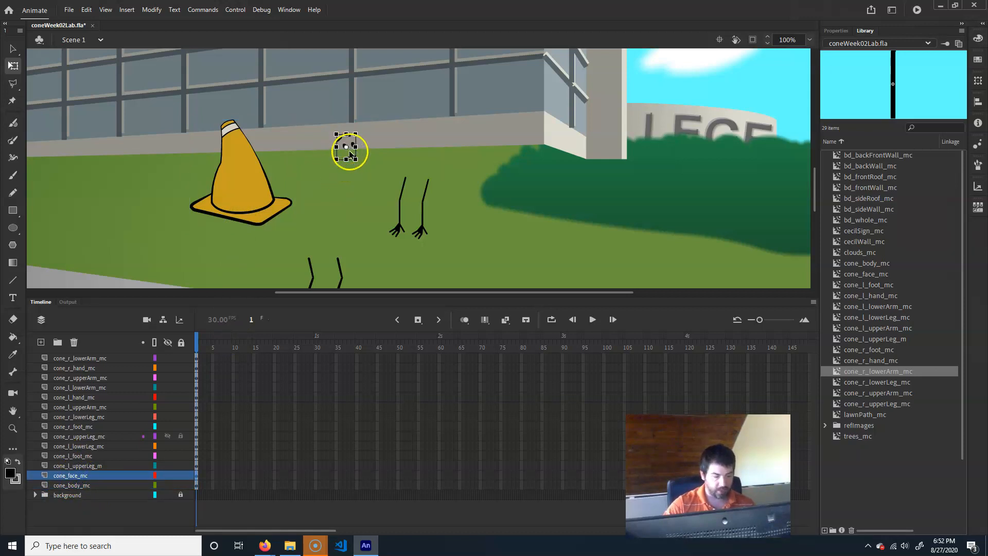
key(v)
drag(352, 146, 251, 149)
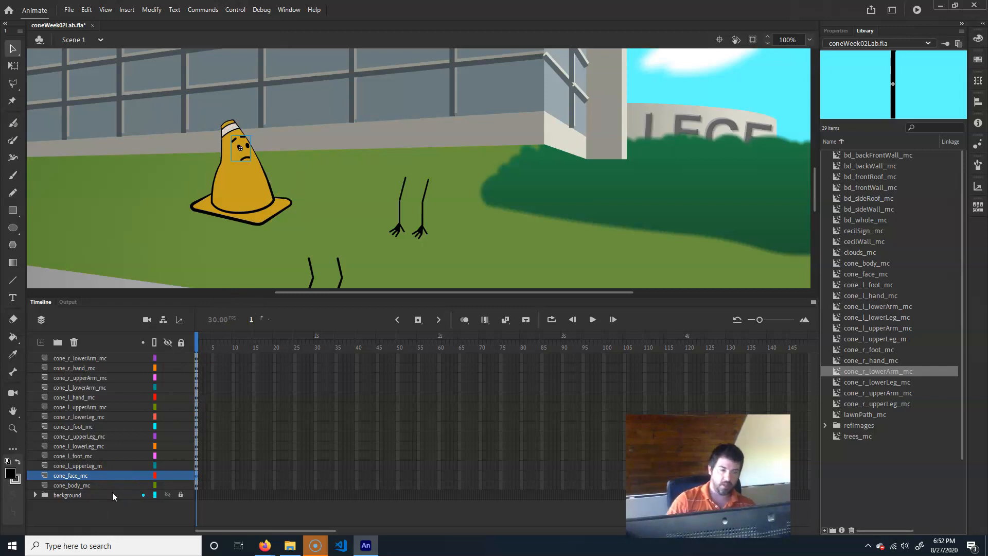
click(410, 224)
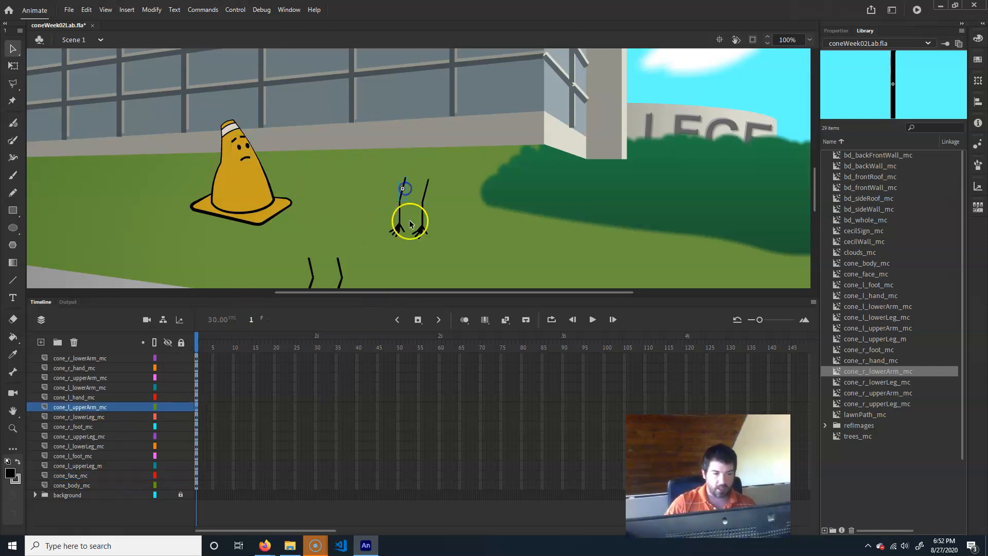
click(13, 66)
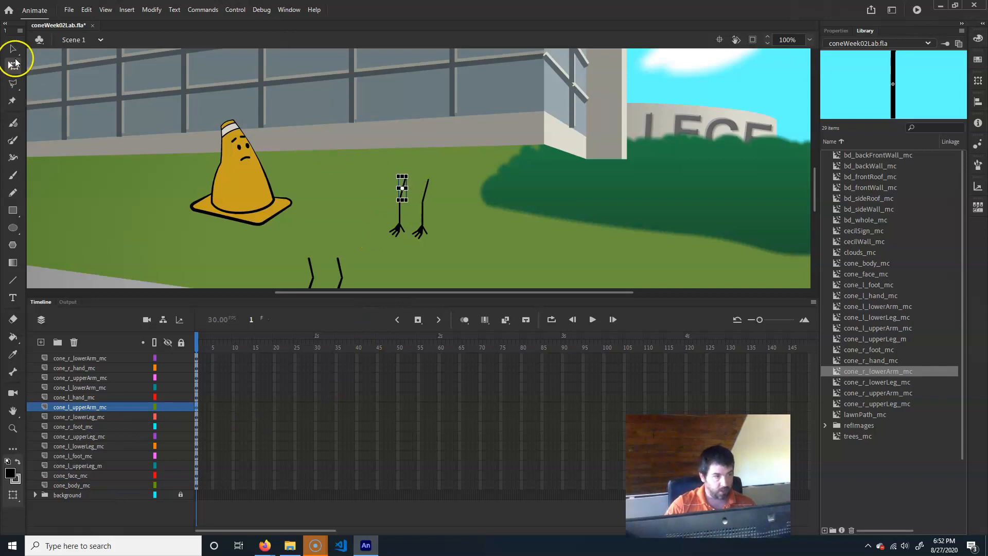
drag(410, 168, 421, 197)
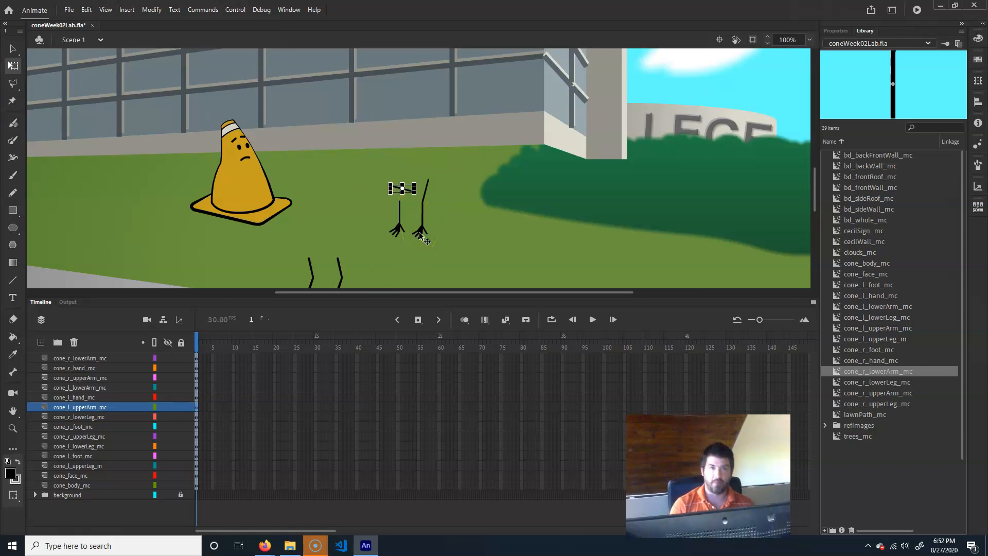
key(ctrl+z)
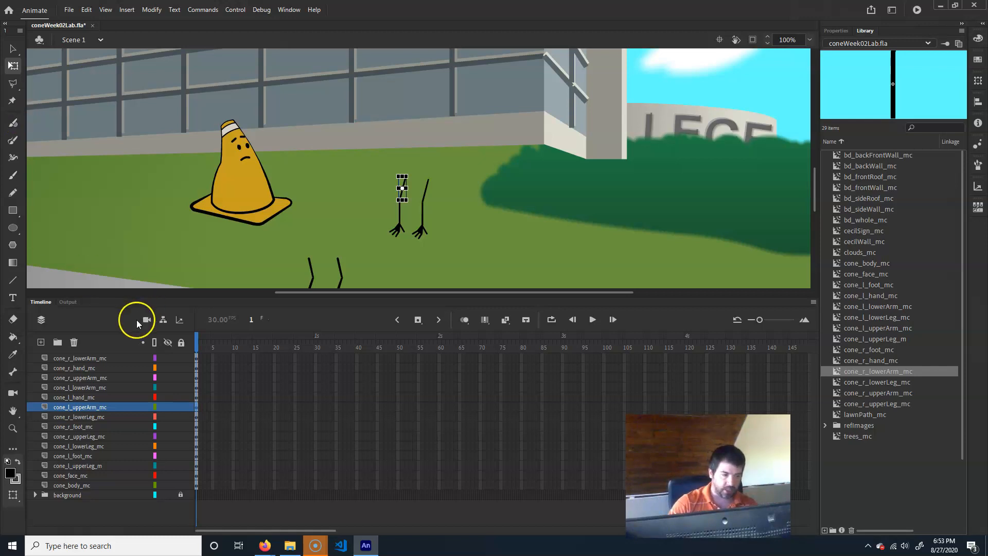
- Switch to the layer parenting view and parent the face layer to the body layer
click(163, 319)
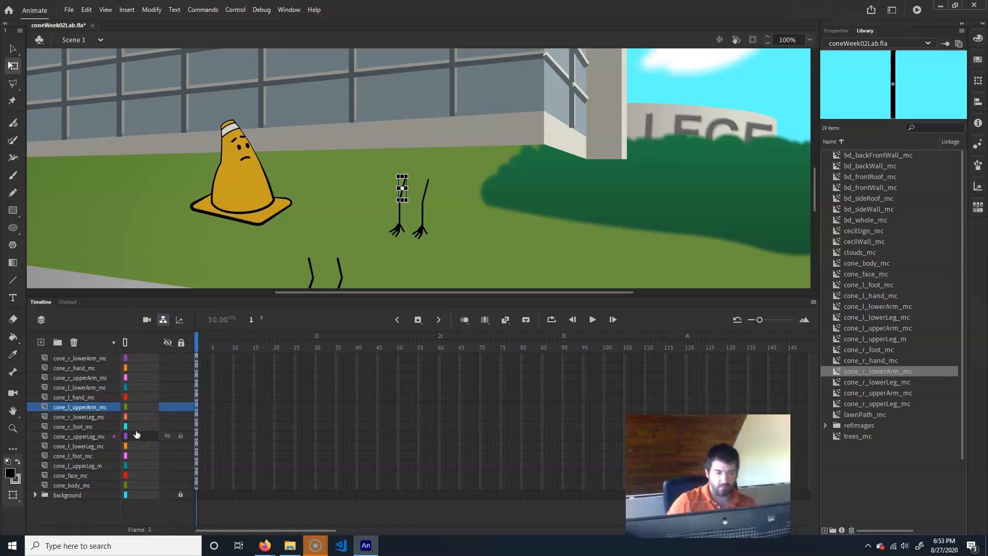
drag(135, 435, 145, 485)
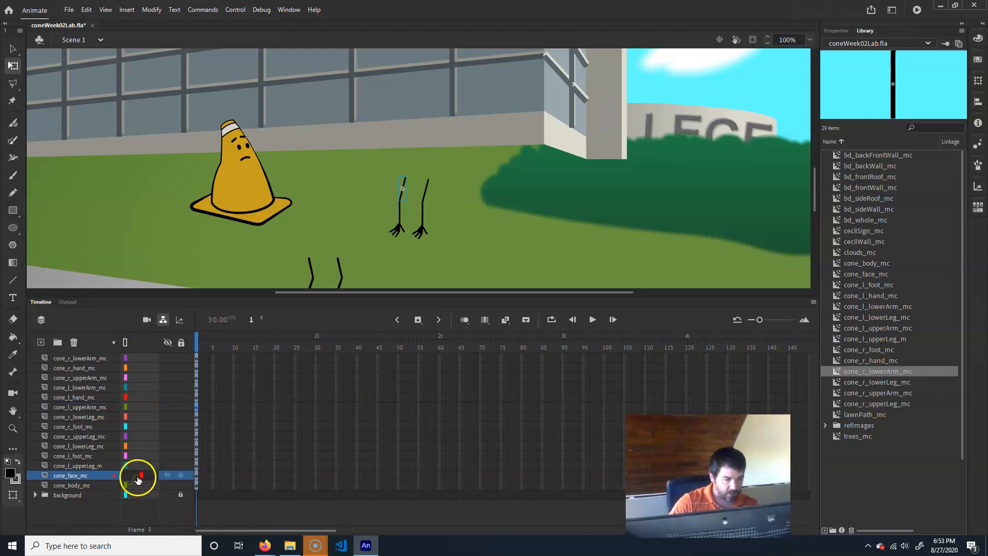
click(81, 485)
- Move the cone body, together with its parented face, slightly to the left
click(232, 144)
drag(245, 189, 137, 192)
drag(239, 144, 226, 215)
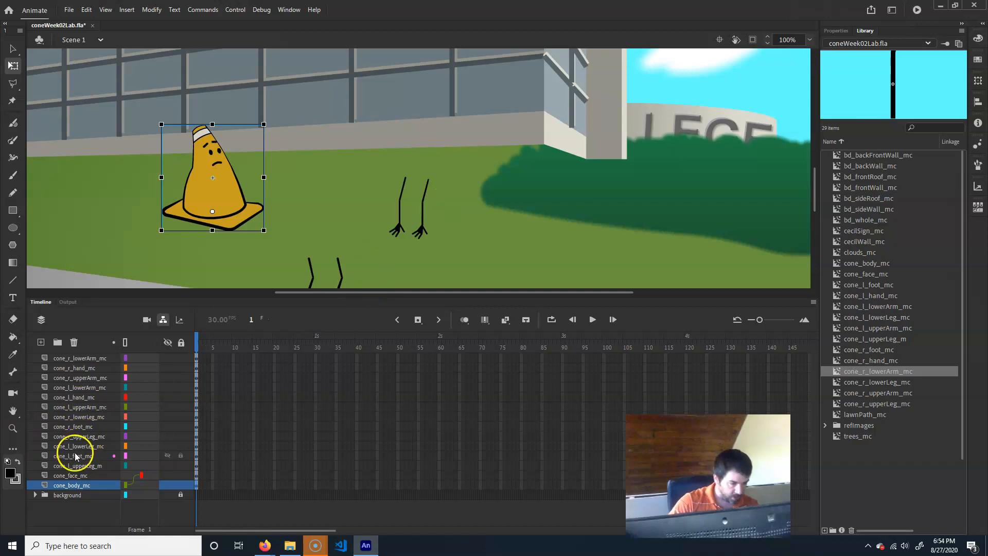
- Parent the left hand to the left lower arm and the lower arm to the left upper arm, stacking the upper arm layer above
click(78, 398)
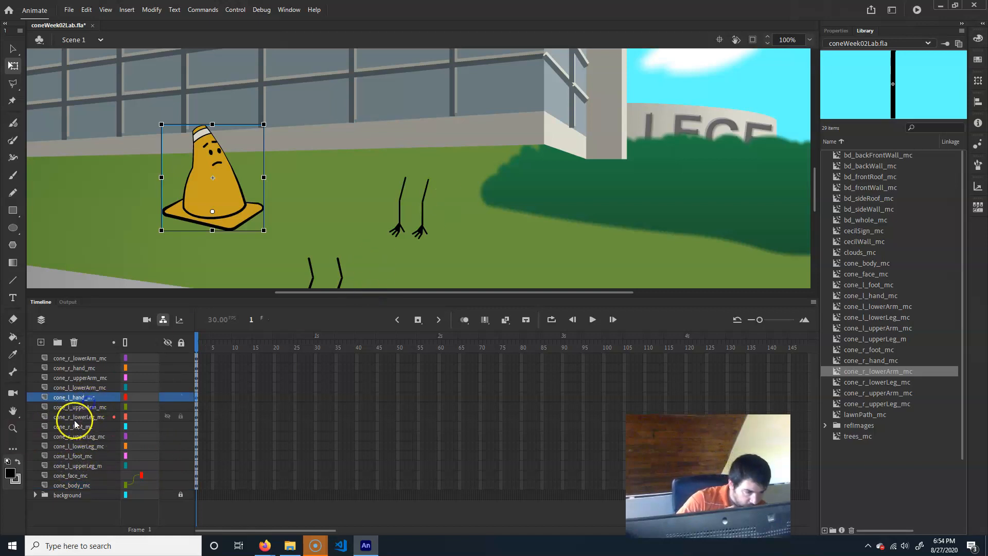
click(79, 388)
drag(81, 397, 142, 389)
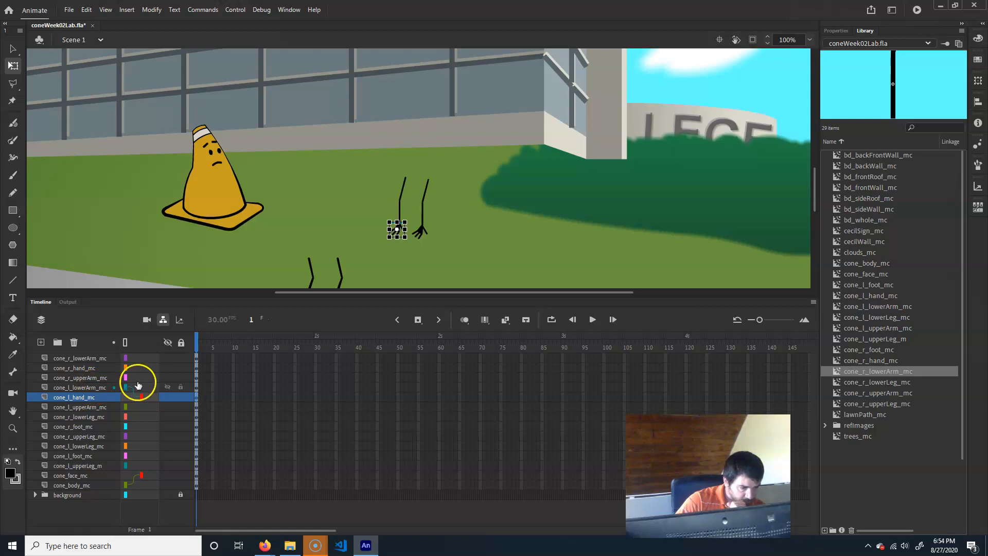
drag(146, 387, 145, 408)
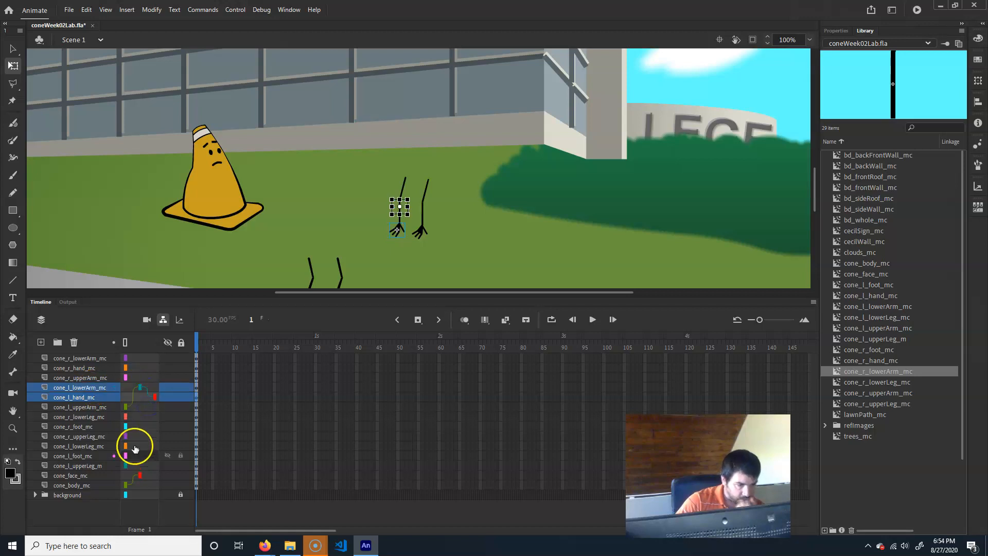
click(91, 408)
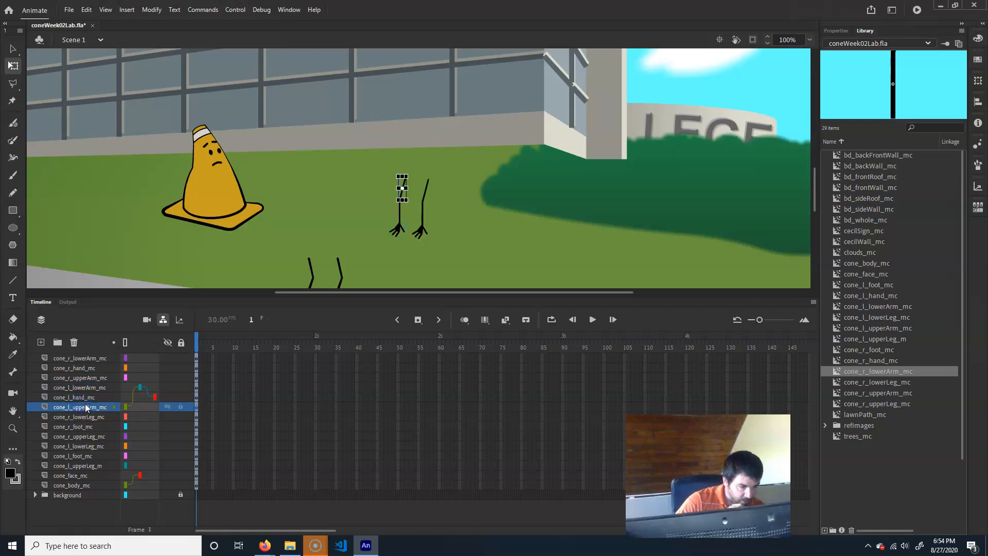
drag(85, 408, 91, 388)
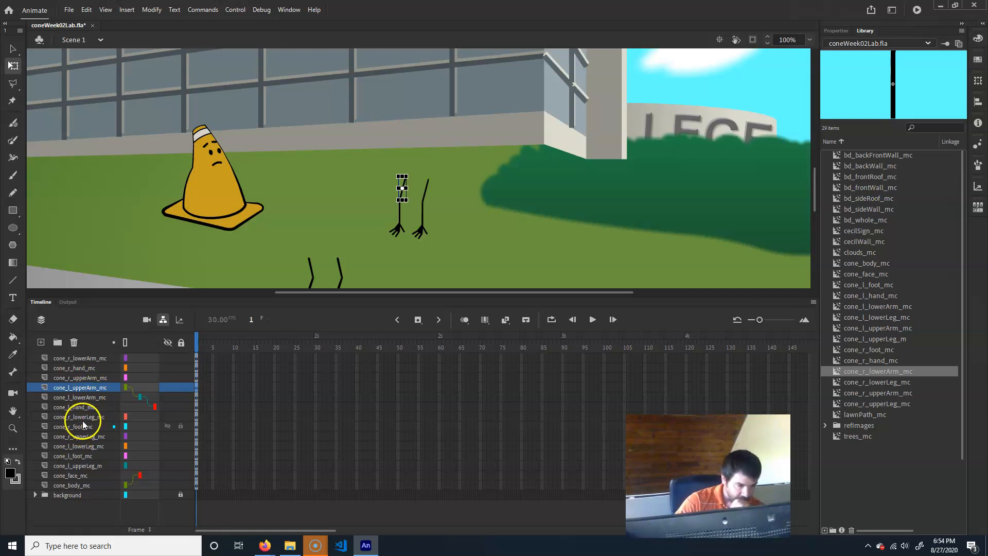
- Move the right upper arm layer to the top and parent the right lower arm and hand beneath it
click(78, 378)
drag(78, 378, 87, 355)
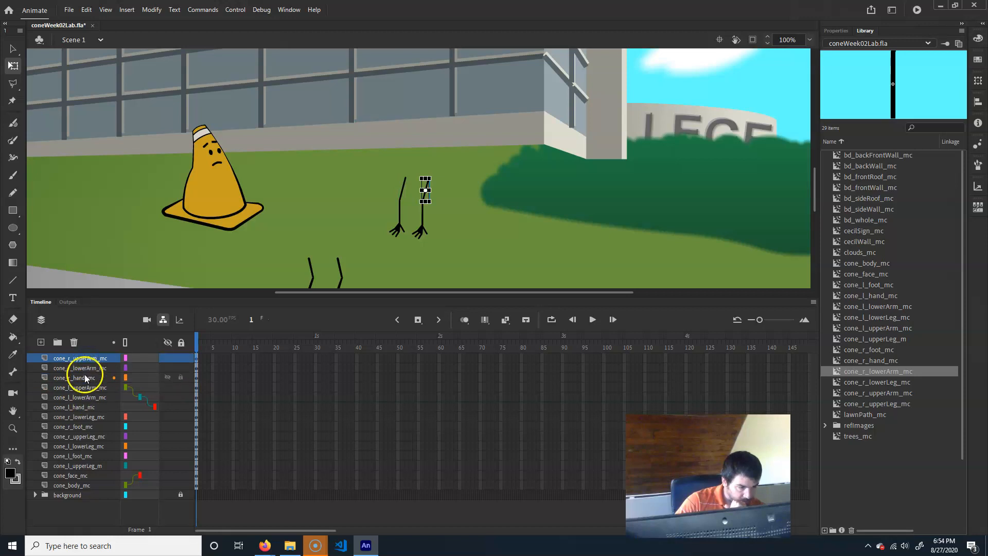
click(137, 378)
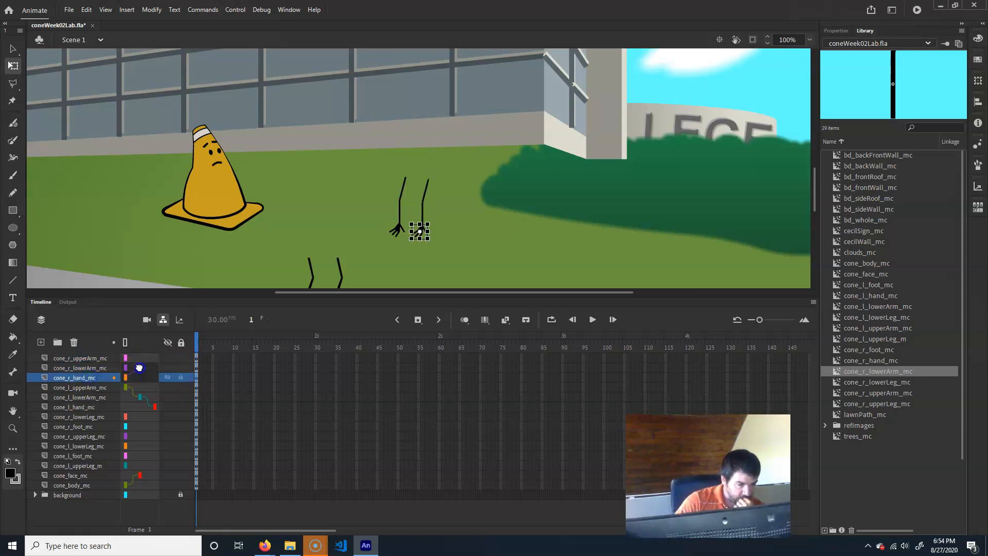
mouse_move(139, 373)
mouse_down()
mouse_move(140, 360)
mouse_move(125, 359)
mouse_up()
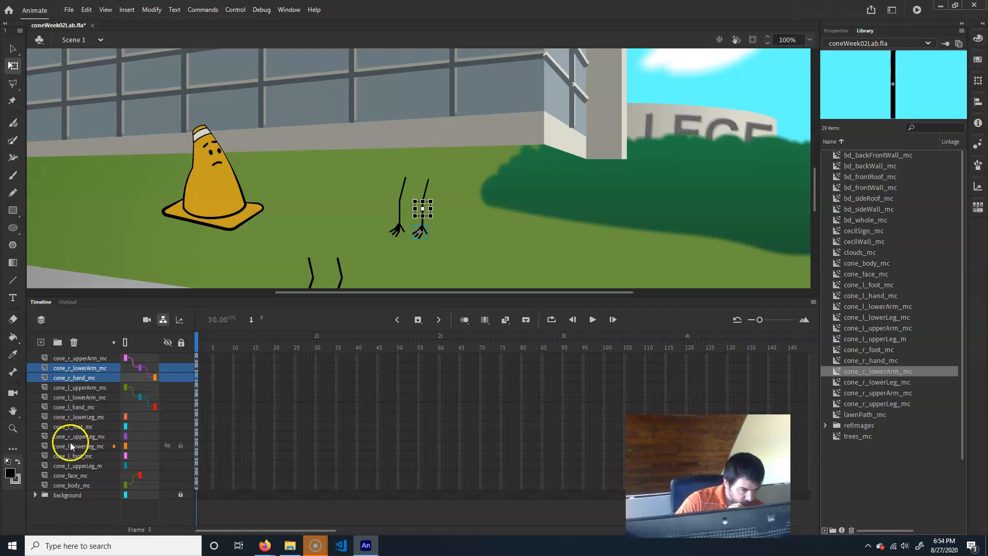
- Reorder the leg layers with upper legs on top, then parent each foot to its lower leg and each lower leg to its upper leg
drag(81, 435, 88, 413)
drag(85, 466, 89, 440)
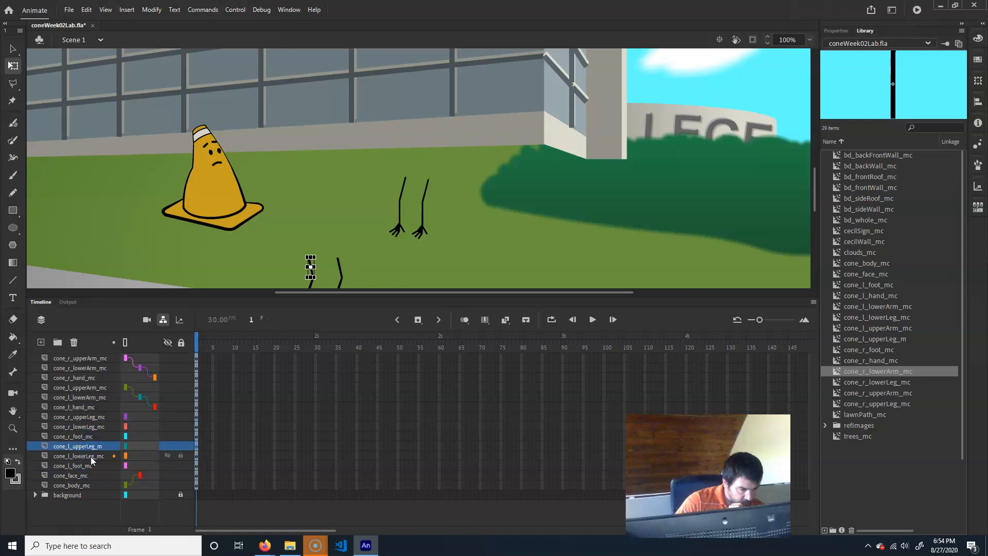
shift+click(138, 433)
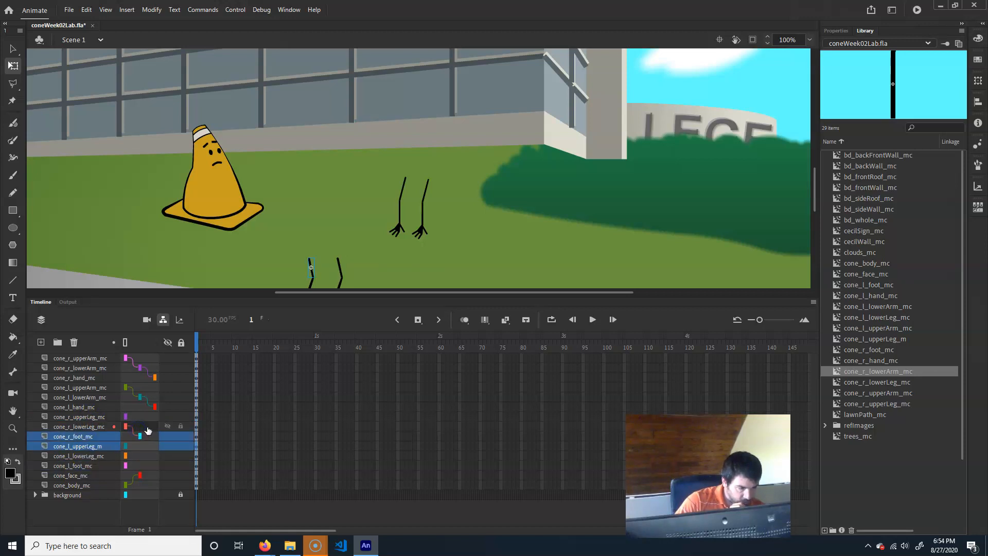
drag(143, 421, 142, 418)
drag(147, 465, 138, 443)
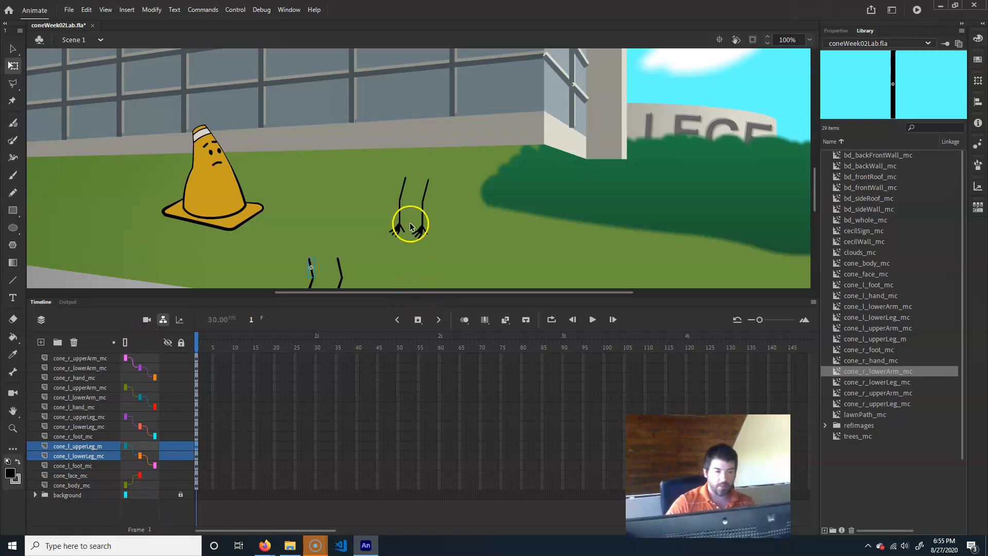
- Nudge the right lower leg into place and check the parent links of the right foot and right lower leg layers
scroll(430, 214, down, 2)
scroll(430, 214, left, 1)
drag(376, 228, 394, 218)
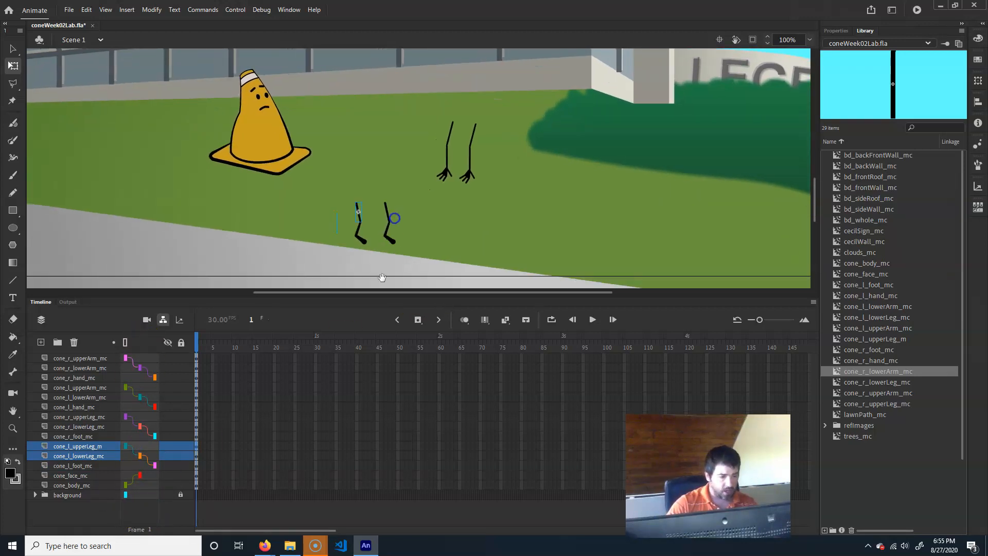
click(80, 436)
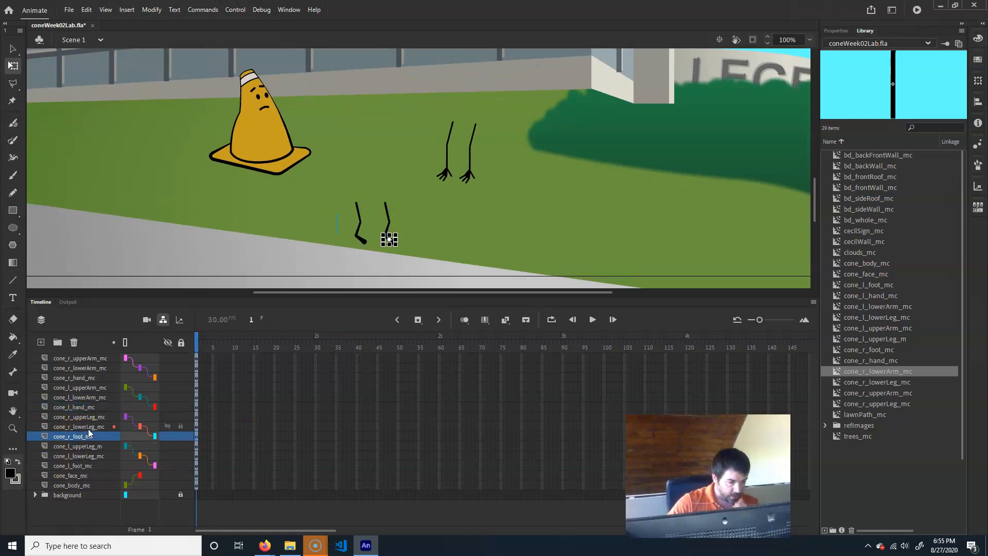
click(74, 427)
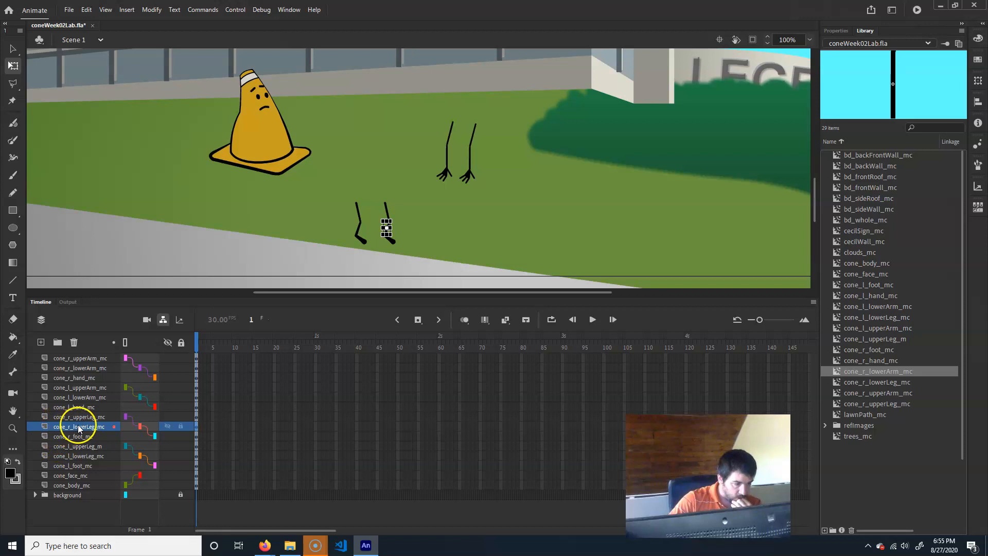
click(141, 426)
- Try parenting the right upper arm layer directly to the cone body, then undo it
click(150, 364)
click(150, 365)
click(145, 356)
drag(149, 355, 134, 485)
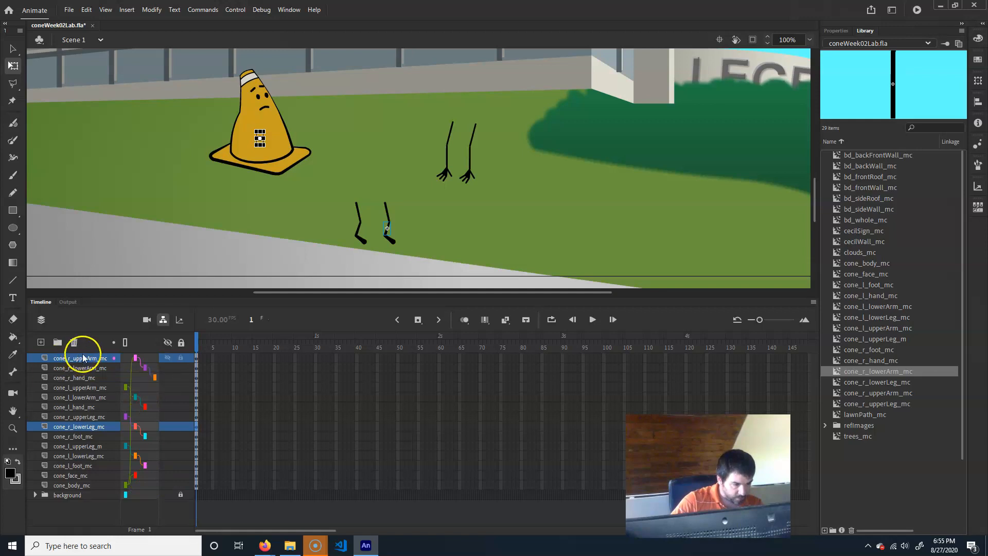
key(ctrl+z)
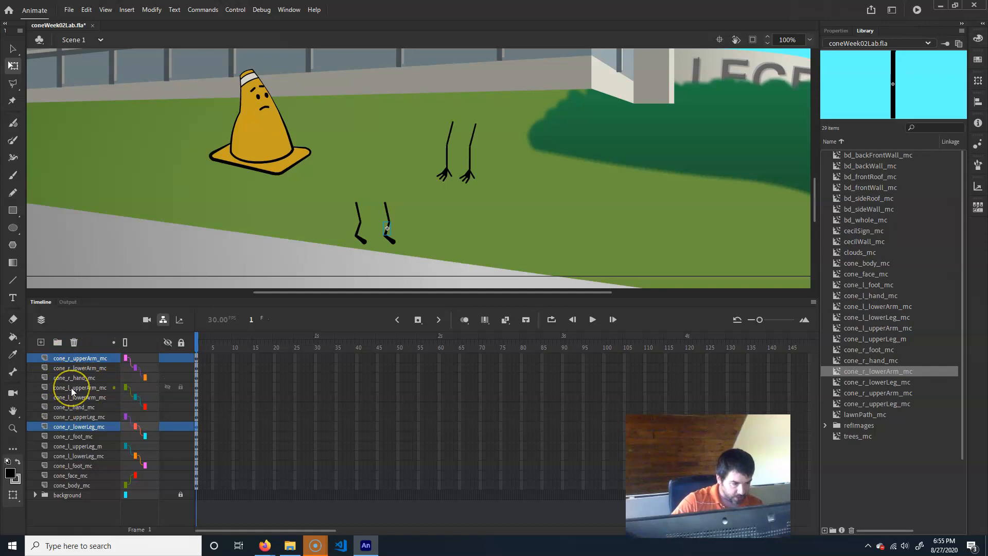
- Move the right upper arm, lower arm and hand layers together to the bottom of the stack above the background
shift+click(71, 389)
click(97, 369)
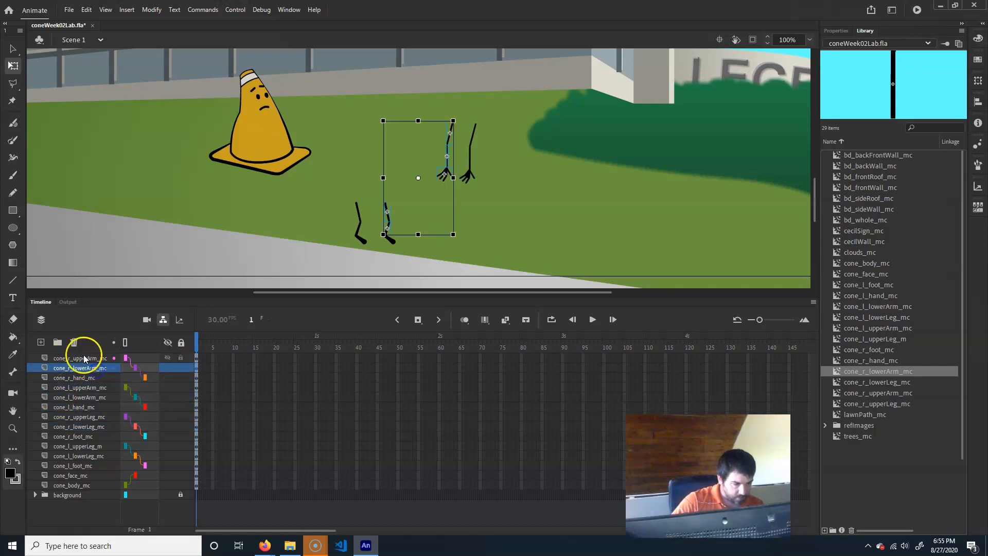
click(84, 355)
shift+click(84, 378)
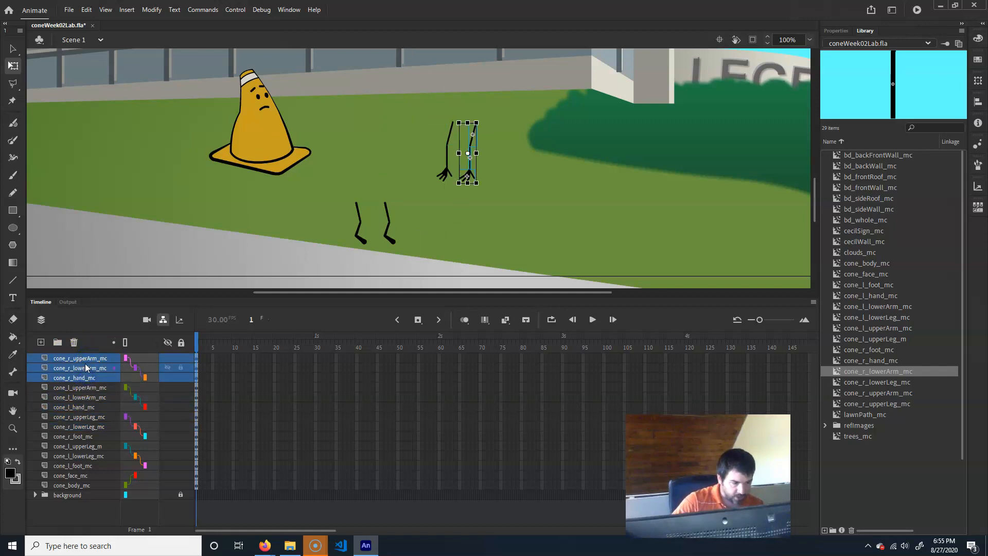
drag(74, 358, 77, 491)
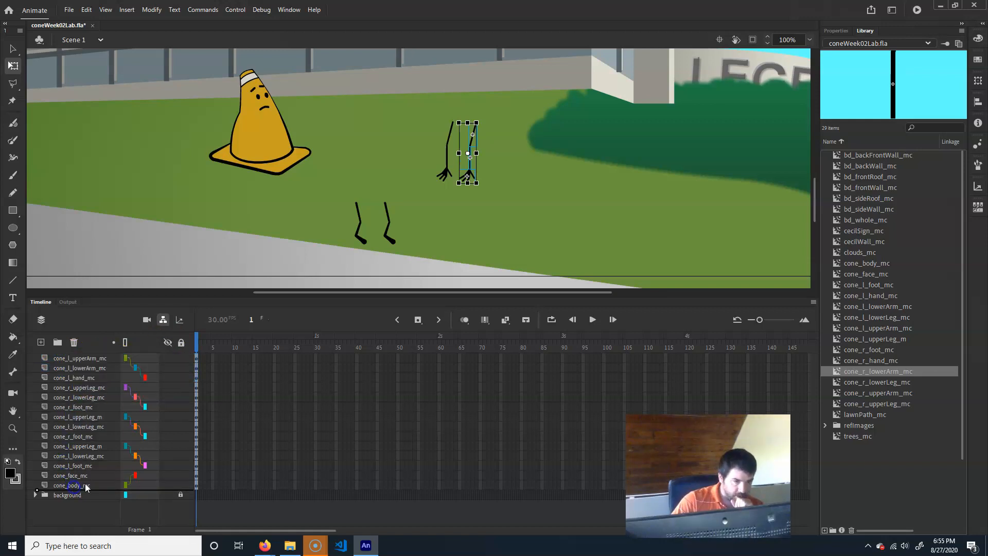
- Move the right arm to the right of the left arm on stage and parent the right upper arm to the cone body
click(81, 425)
click(81, 465)
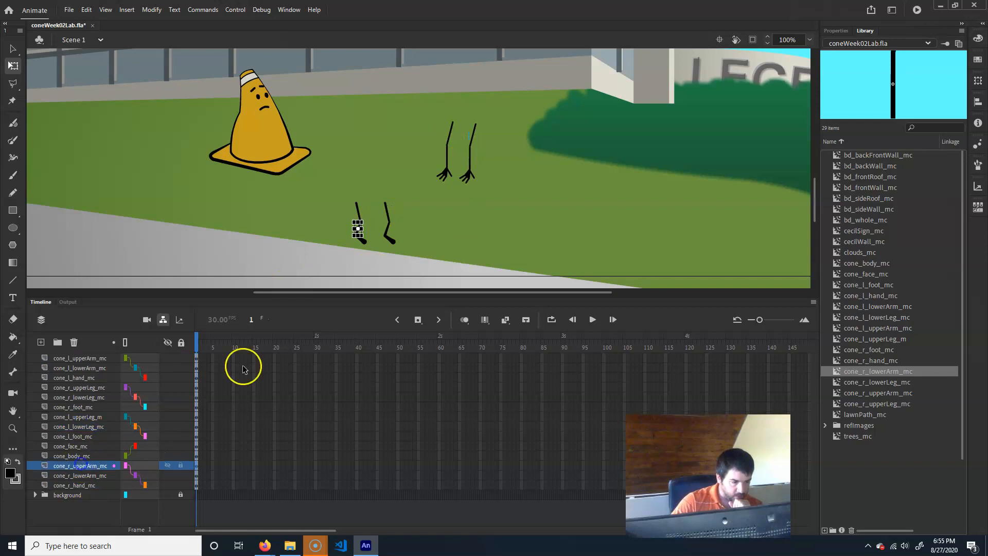
click(13, 49)
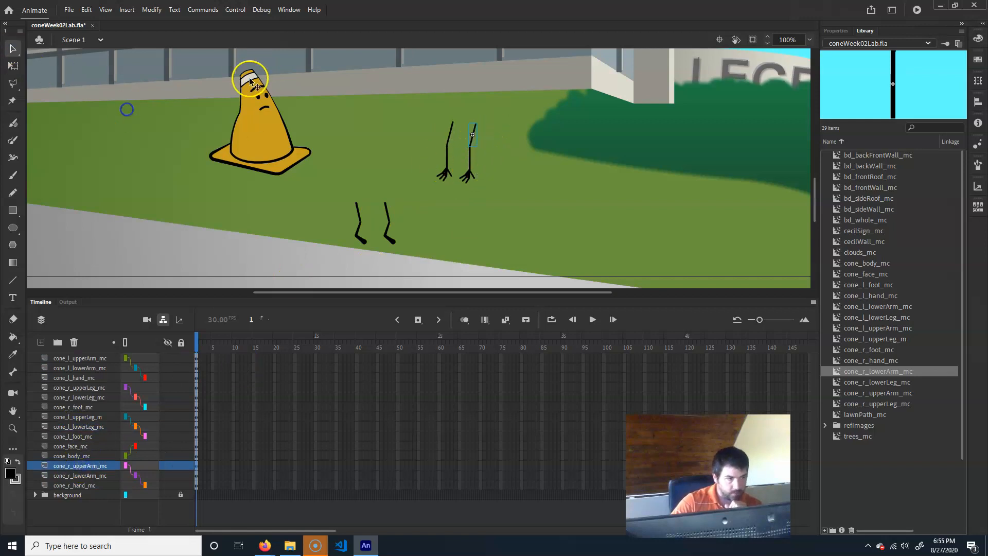
drag(467, 128, 500, 143)
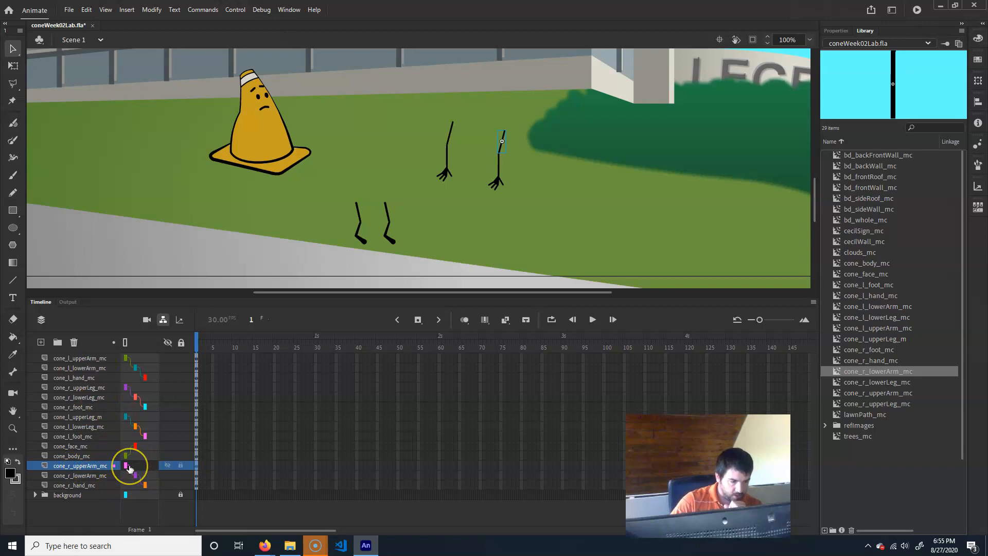
drag(128, 466, 142, 456)
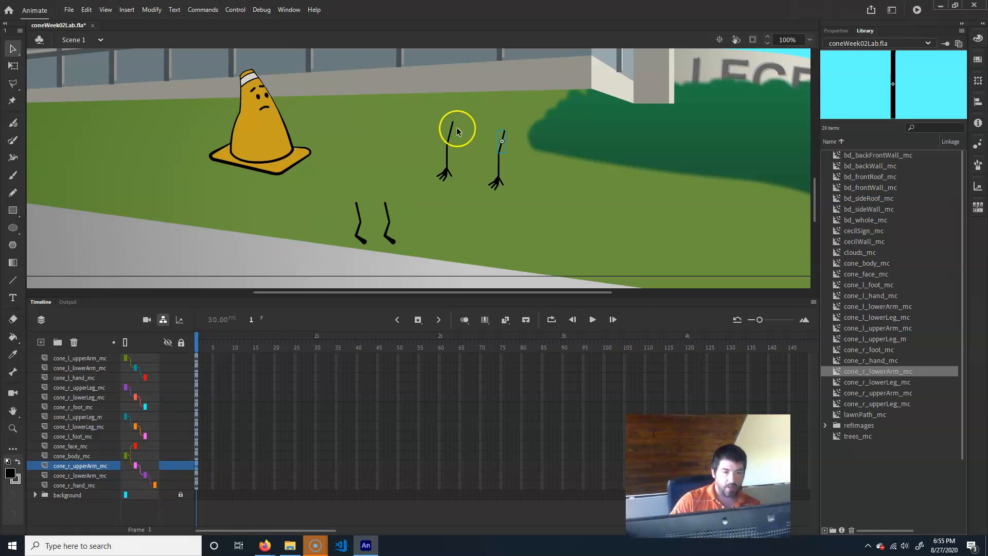
- Move the three left arm layers down above the face layer and parent the left upper arm to the cone body
click(83, 357)
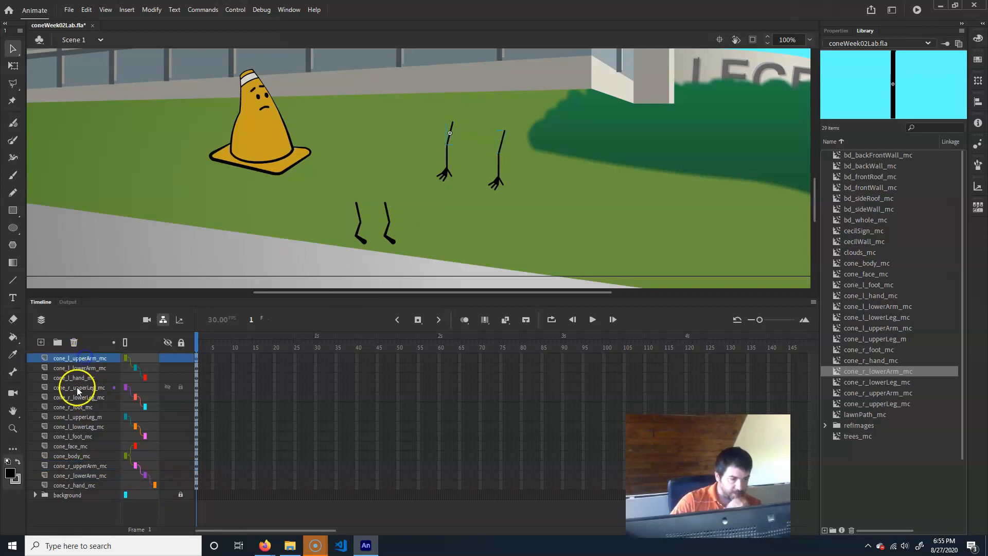
click(82, 358)
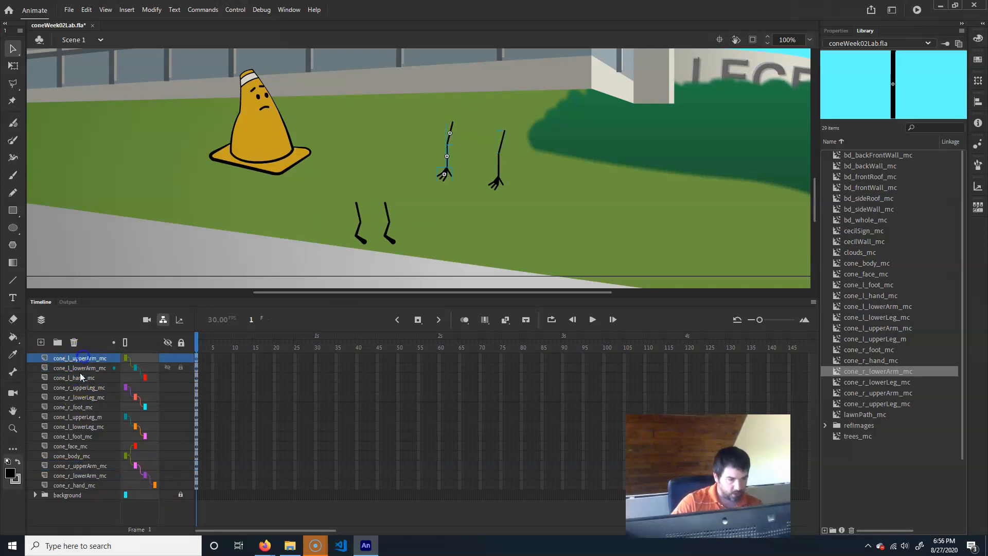
shift+click(81, 379)
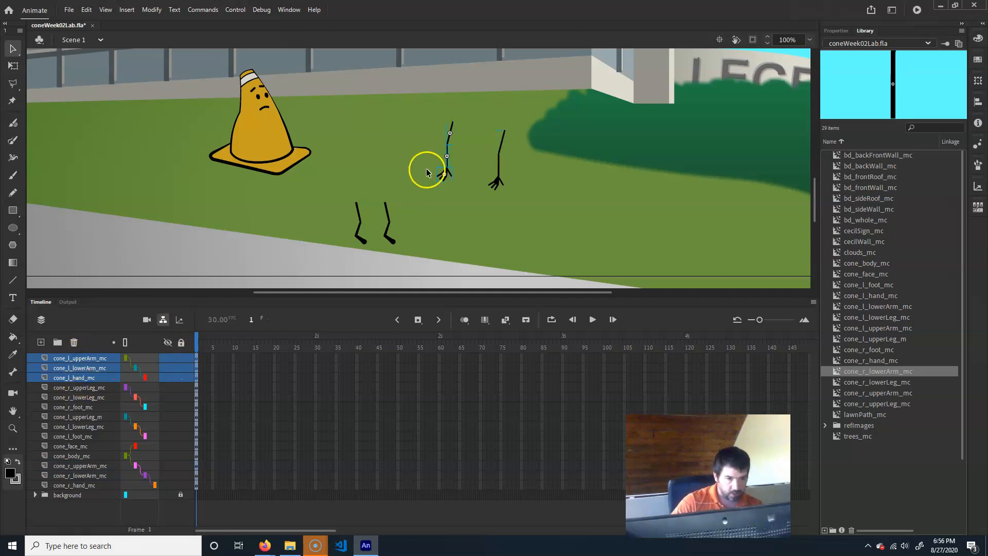
drag(67, 360, 66, 418)
drag(67, 455, 71, 442)
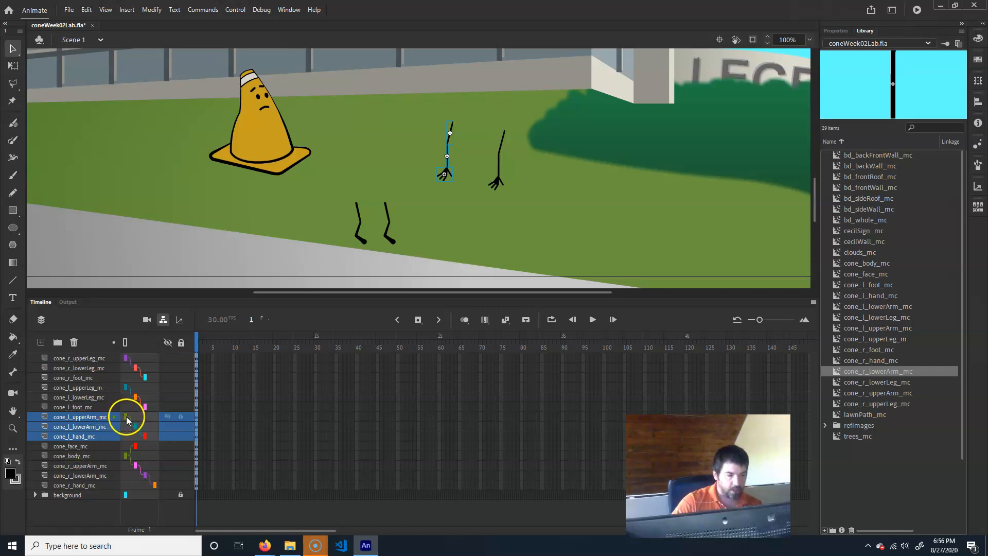
drag(127, 416, 127, 457)
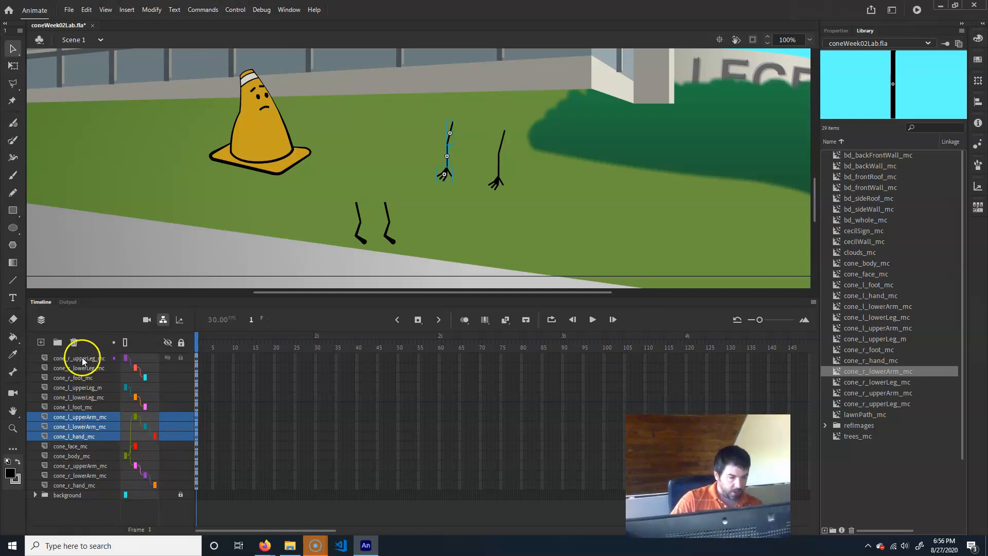
- Reorder the leg layers with the right leg below the left, then move all six leg layers to the bottom
click(84, 359)
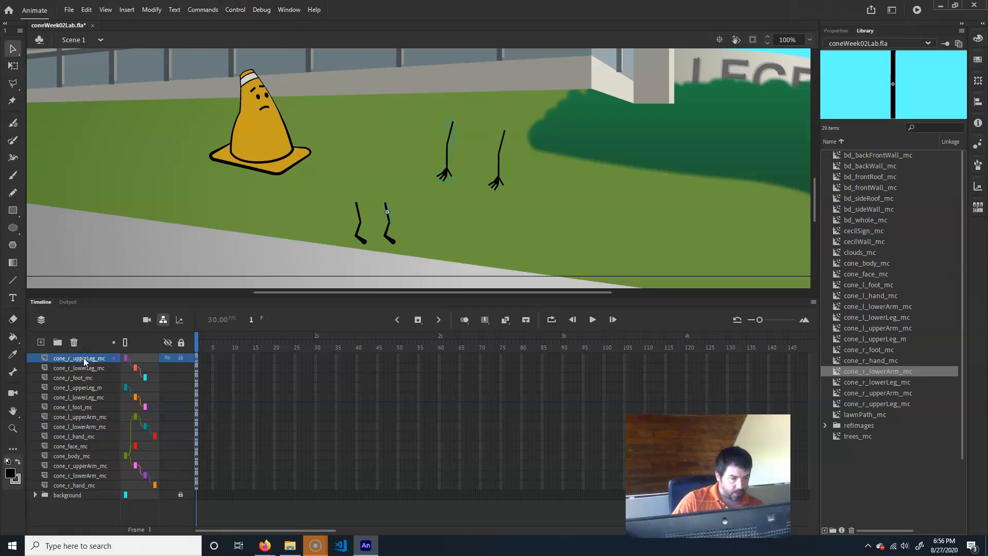
shift+click(83, 377)
drag(86, 366, 92, 411)
click(85, 359)
click(82, 378)
click(84, 358)
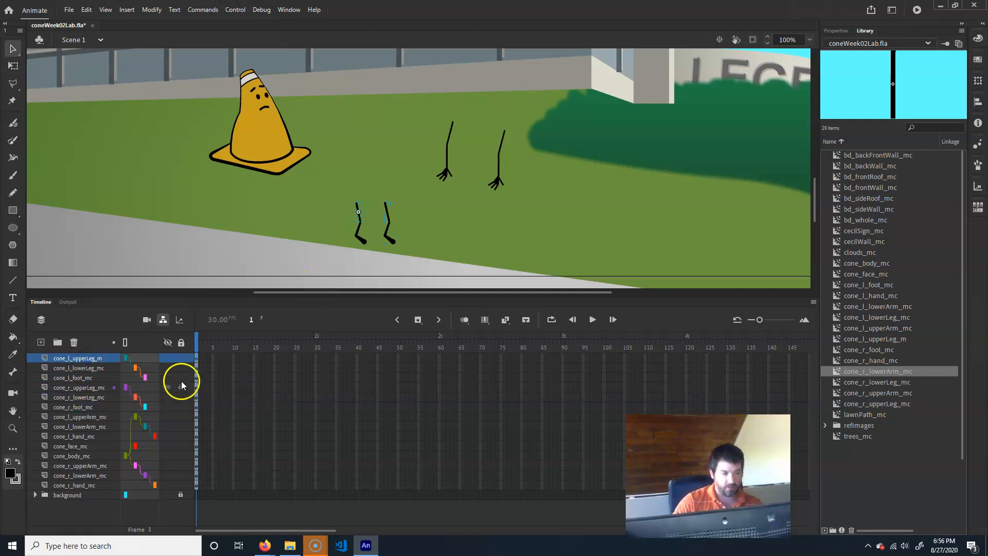
shift+click(81, 407)
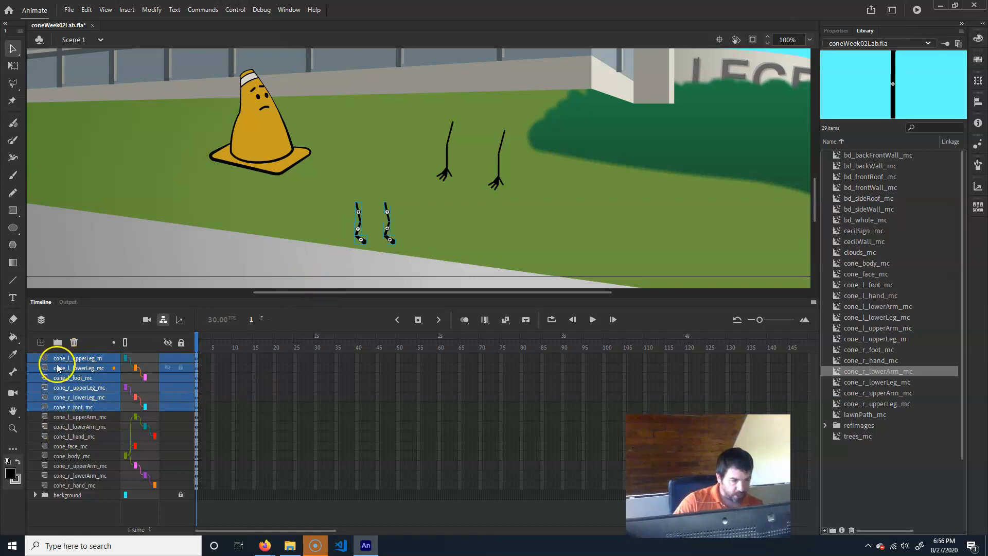
drag(64, 358, 63, 488)
drag(64, 489, 64, 490)
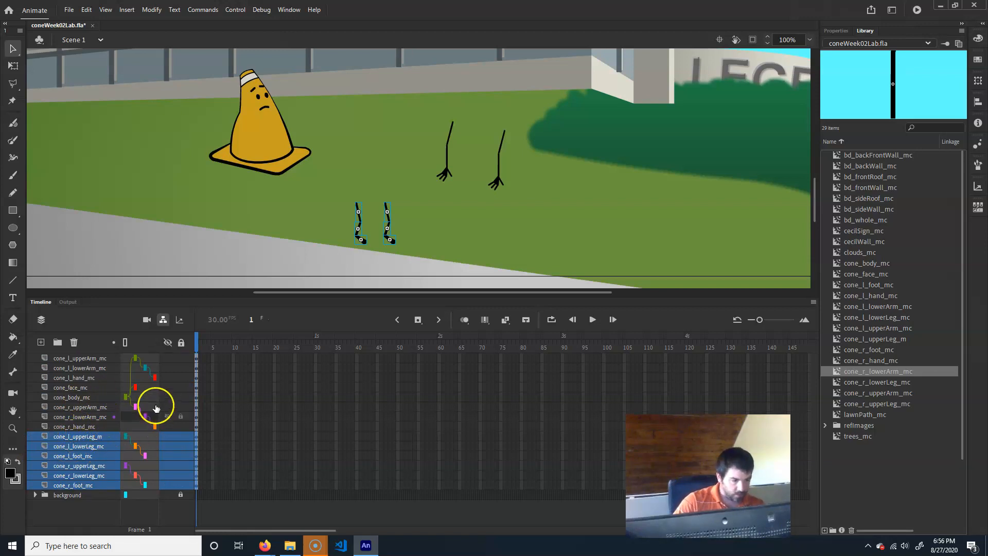
- Parent both the left and right upper leg layers to the cone body
click(287, 406)
drag(126, 433, 129, 399)
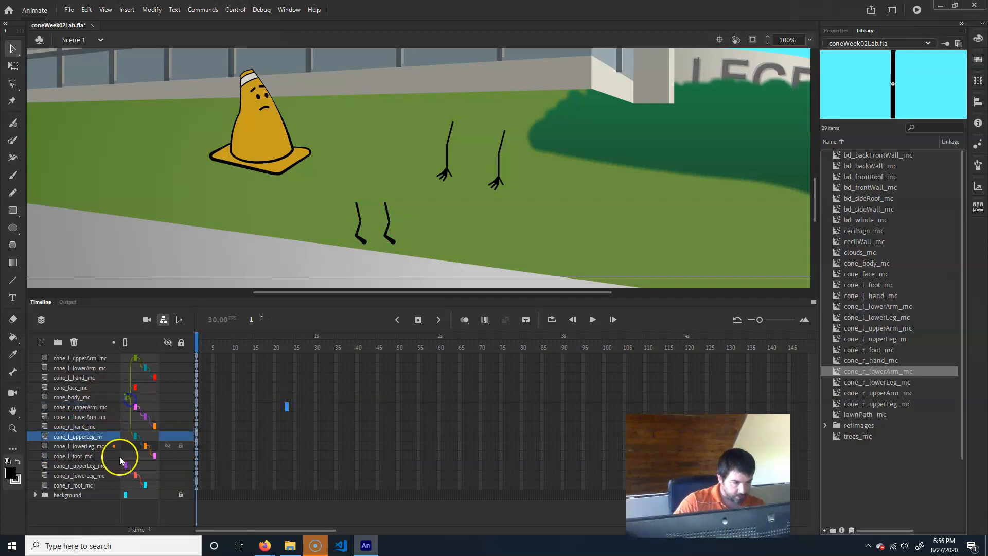
drag(125, 465, 131, 398)
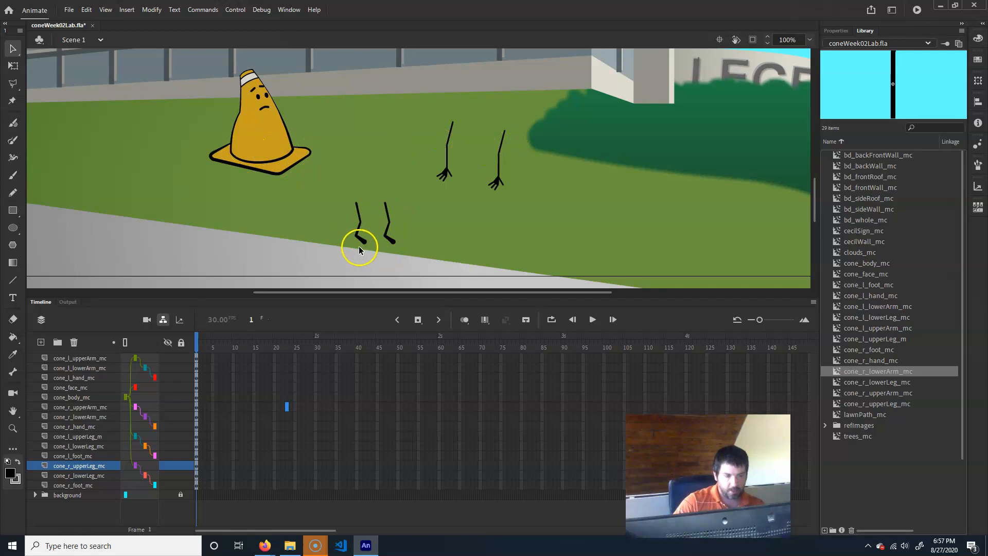
- Test the rig by moving the cone body, then undo the move
click(290, 146)
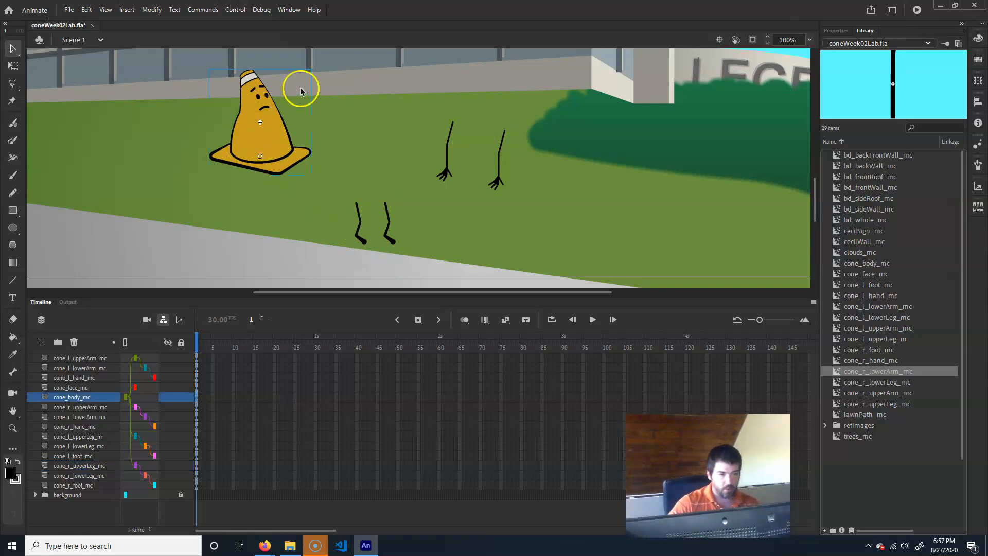
drag(273, 132, 359, 173)
key(ctrl+z)
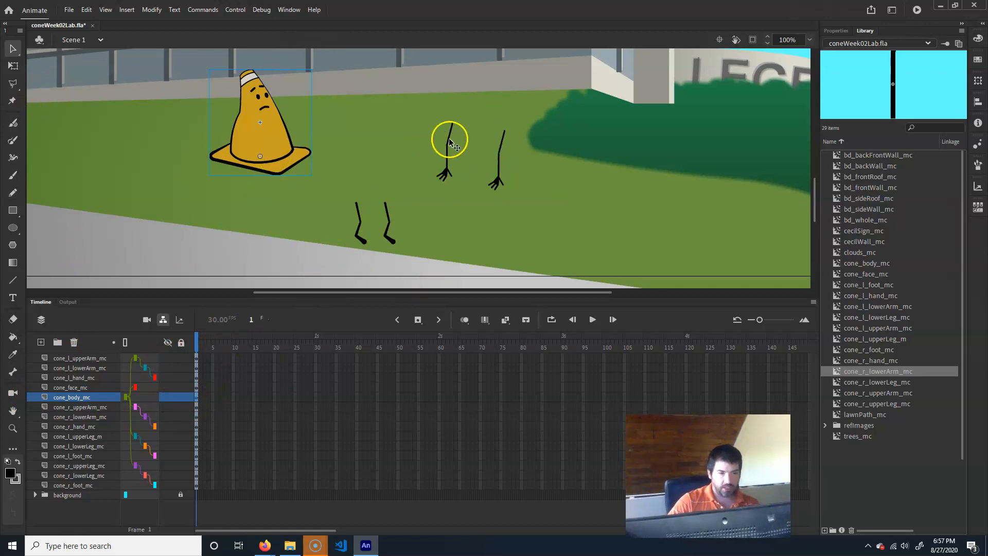
- Move the left upper arm's transform point up to its shoulder end and inspect the lower arm and hand pivots with Free Transform
key(ctrl+=)
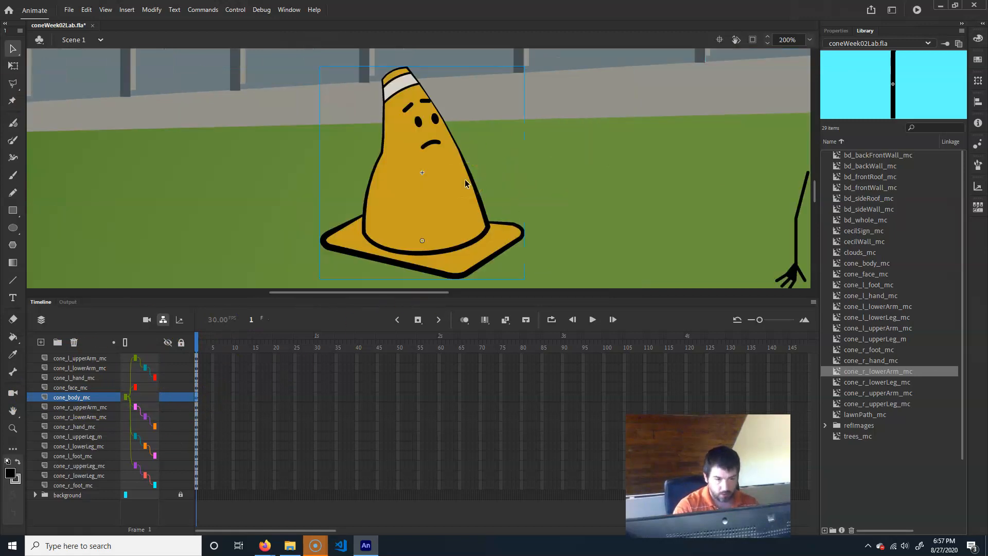
drag(758, 142, 393, 172)
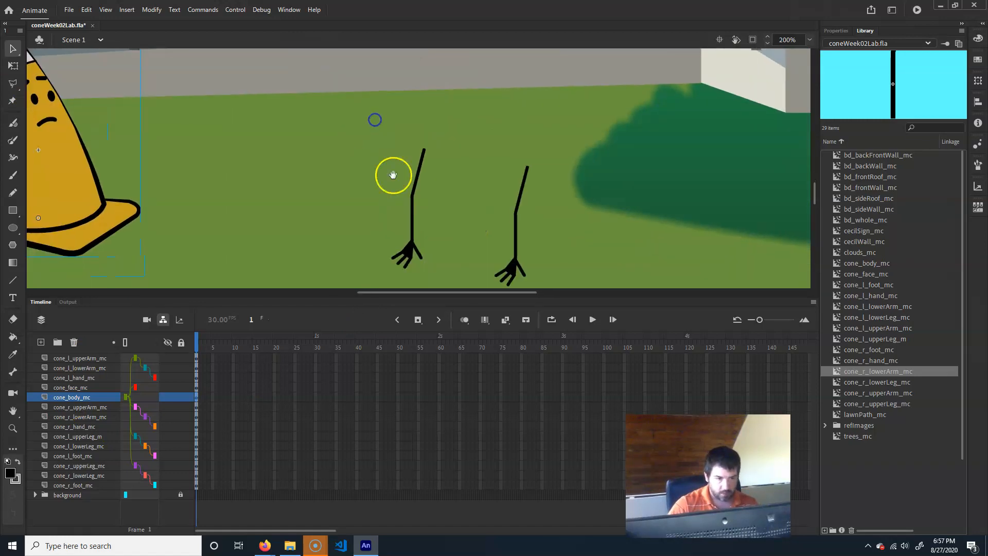
click(14, 66)
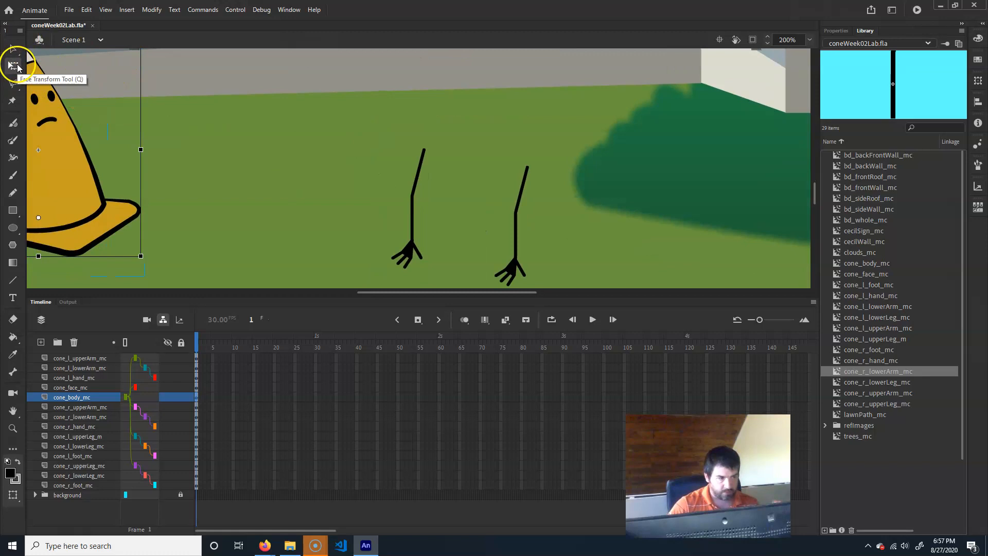
click(416, 180)
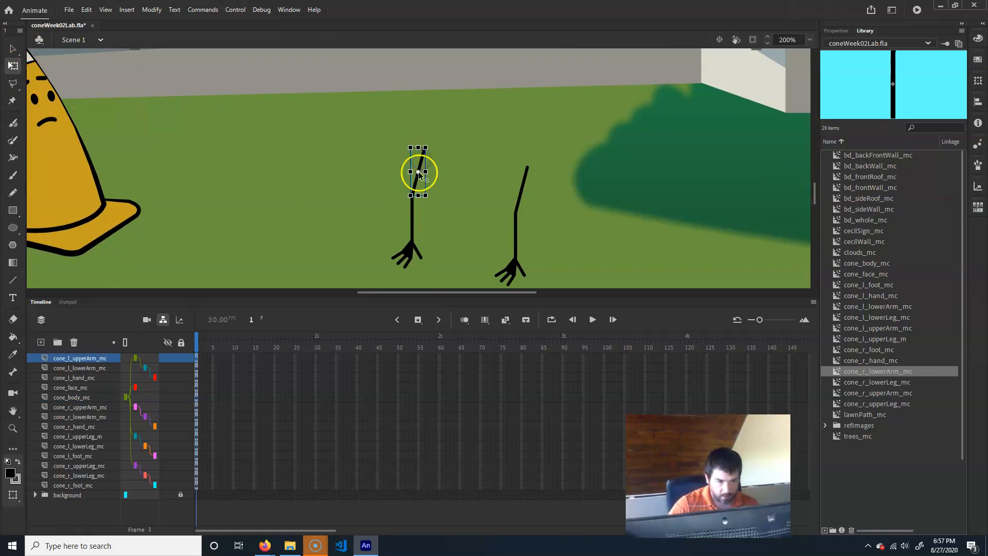
mouse_move(432, 201)
mouse_down()
mouse_move(400, 197)
mouse_move(431, 202)
mouse_up()
click(417, 177)
drag(418, 175, 423, 164)
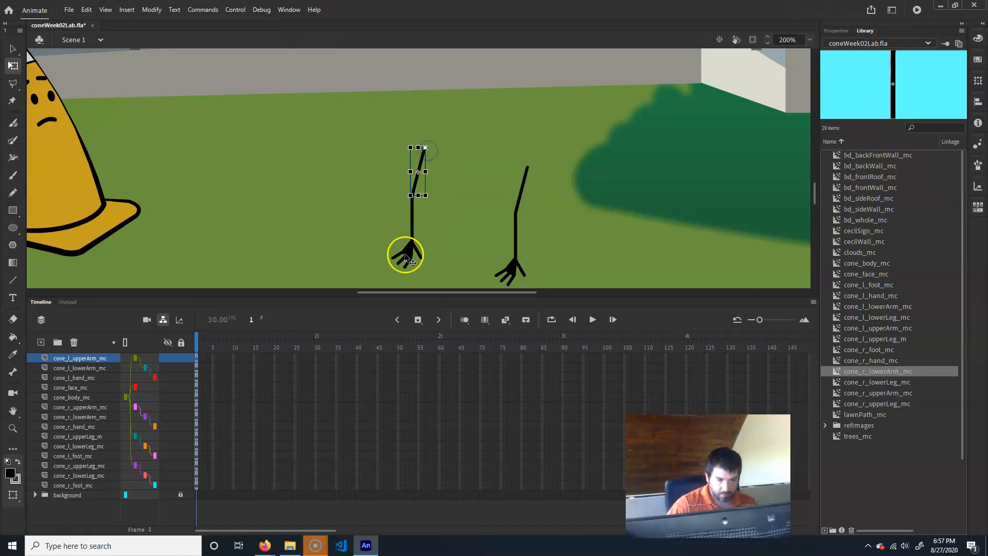
click(415, 221)
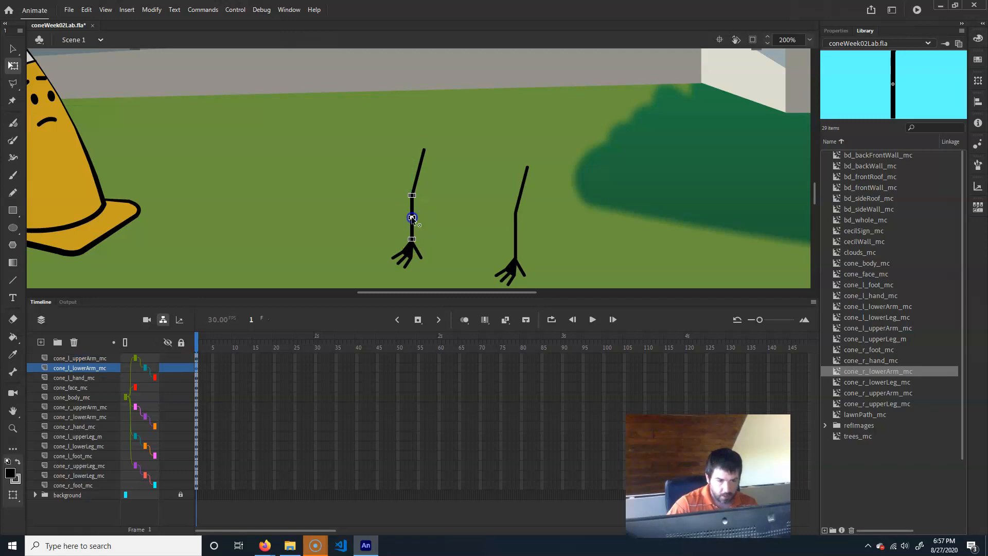
click(403, 262)
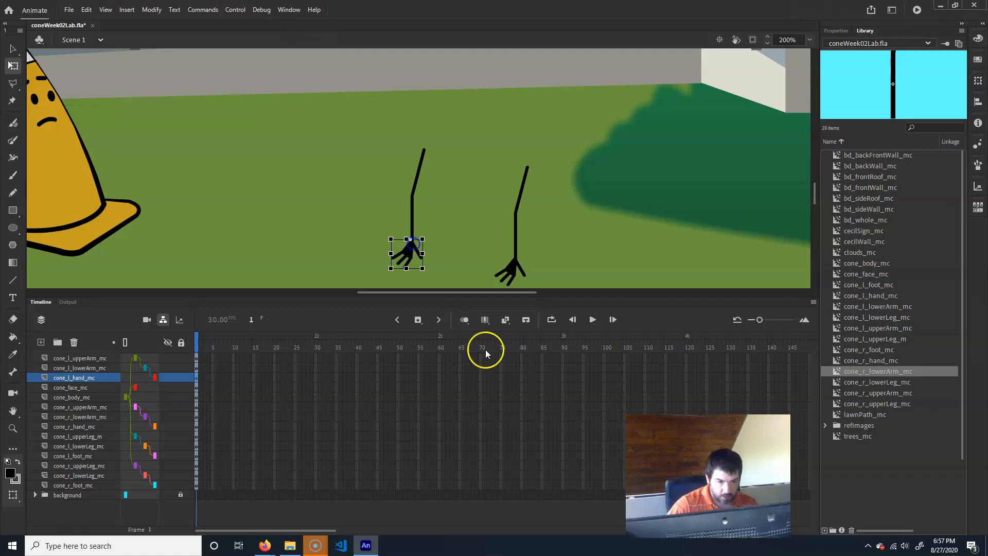
- Rotate the left upper arm and bend the left lower arm upward to test the arm rig
click(421, 168)
mouse_move(430, 199)
mouse_down()
mouse_move(375, 188)
mouse_move(441, 203)
mouse_move(448, 194)
mouse_up()
click(454, 226)
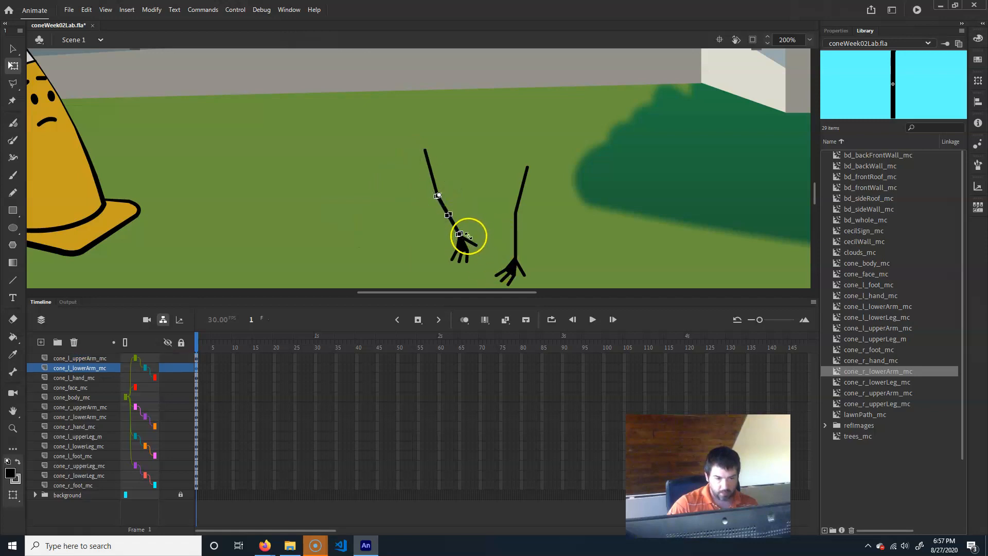
drag(467, 235, 522, 166)
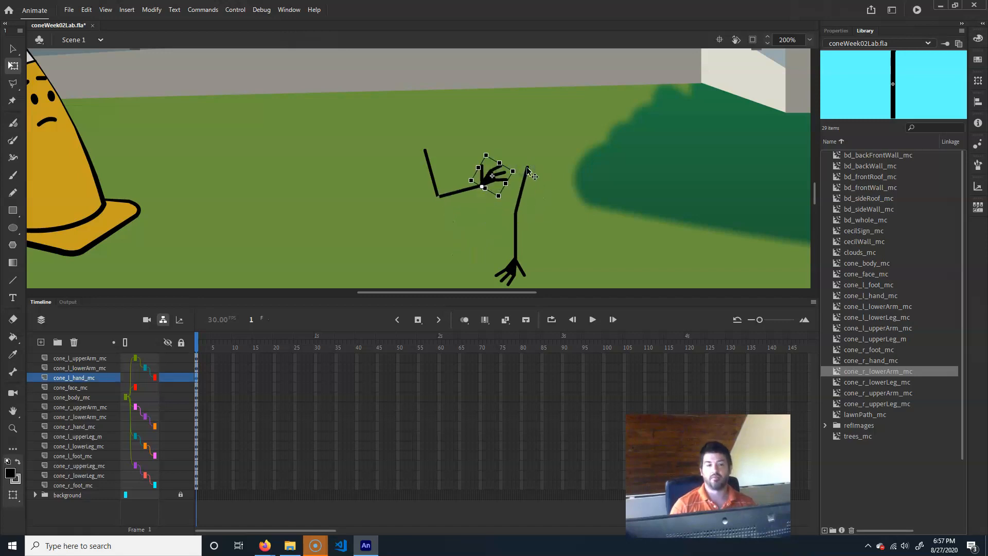
key(ctrl+z)
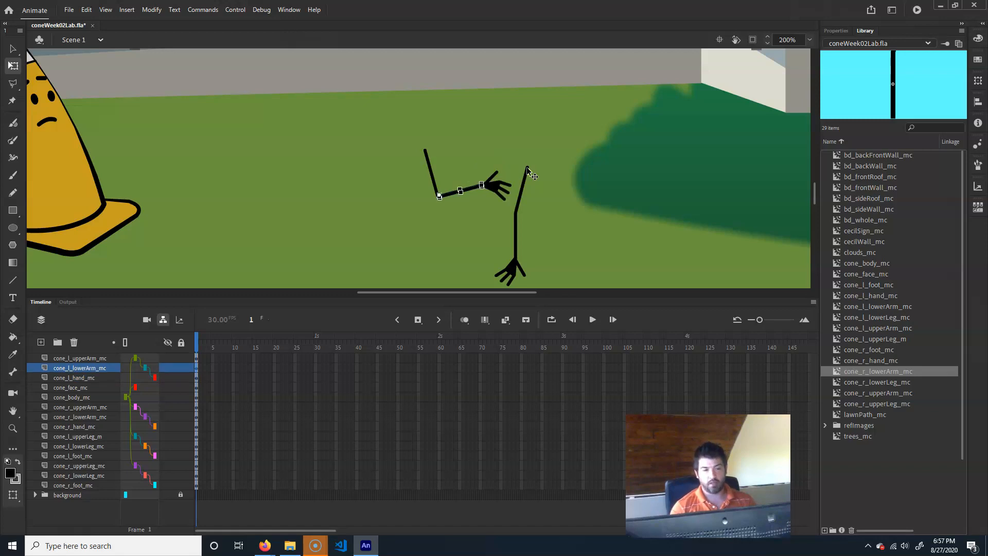
- Undo the test rotations of the left upper and lower arm
key(ctrl+z)
key(ctrl+z)
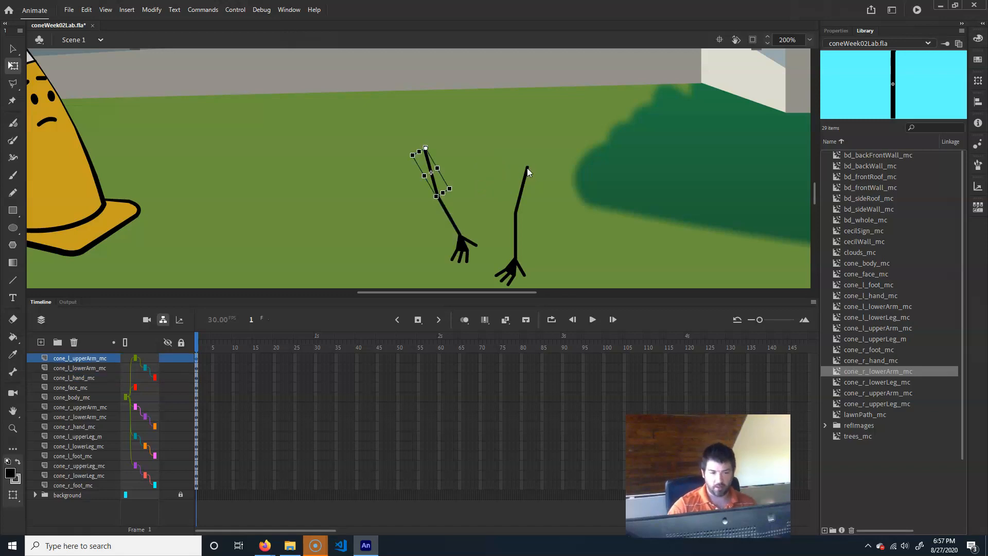
key(ctrl+z)
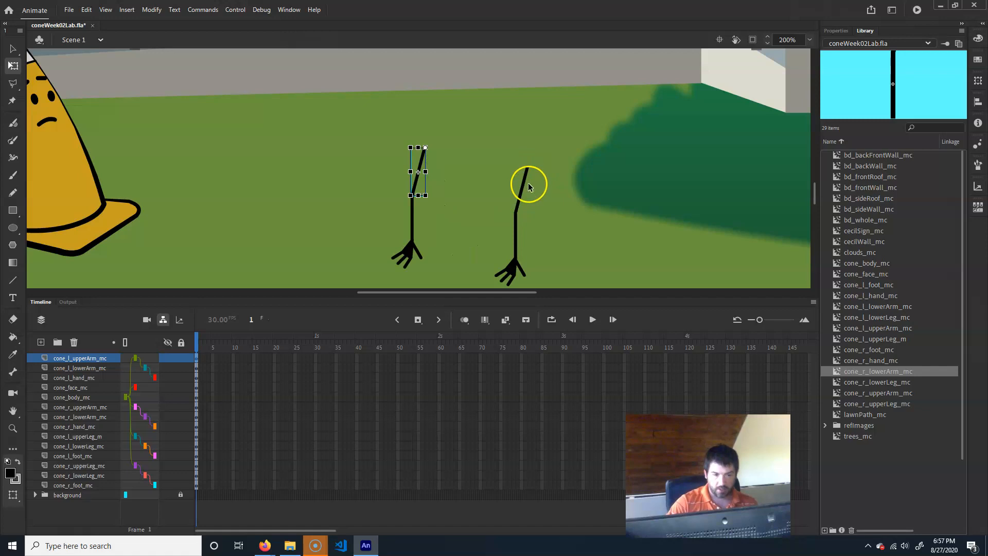
- Move the right upper arm's transform point to its shoulder end and the right lower arm's to its elbow end
click(523, 194)
click(517, 207)
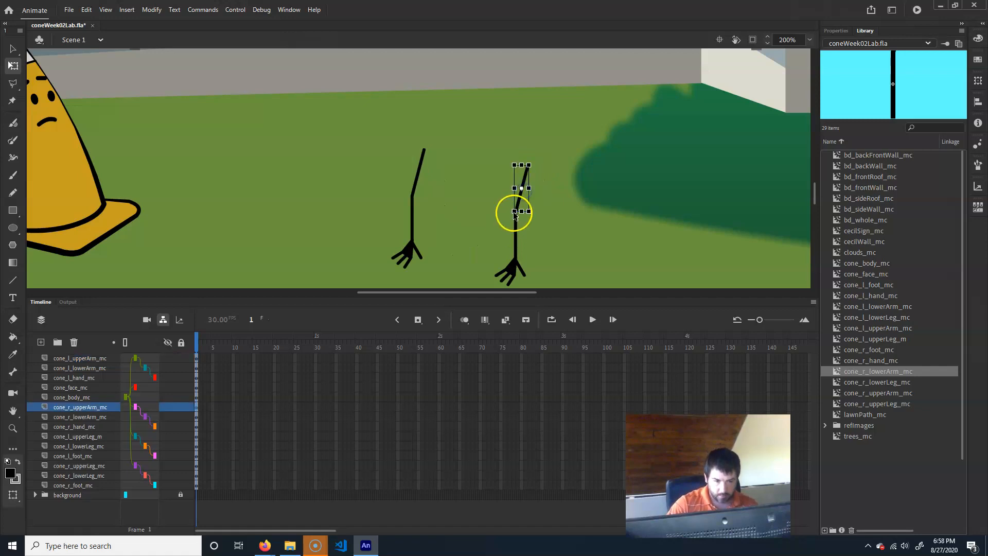
drag(522, 190, 530, 171)
click(516, 237)
drag(517, 237, 523, 214)
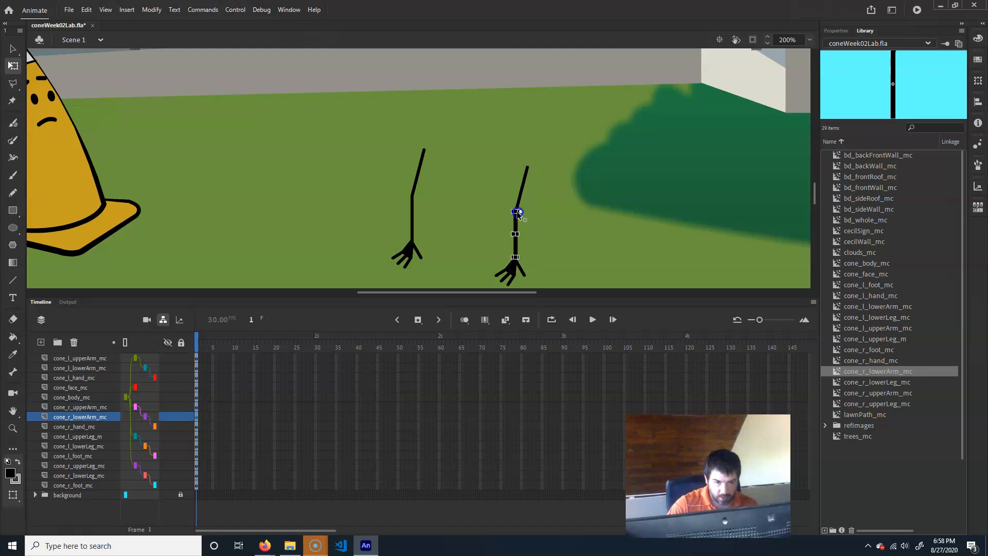
drag(517, 213, 515, 216)
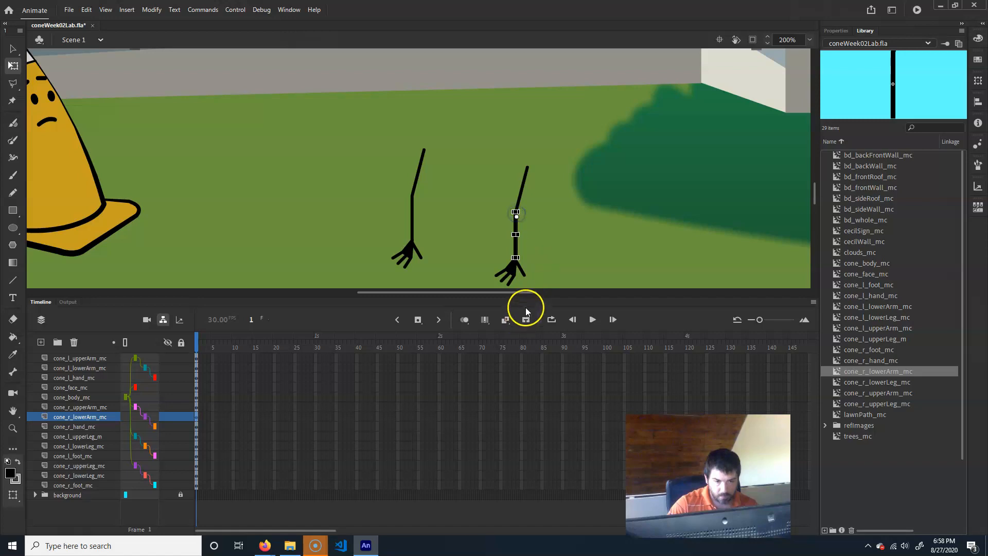
click(513, 281)
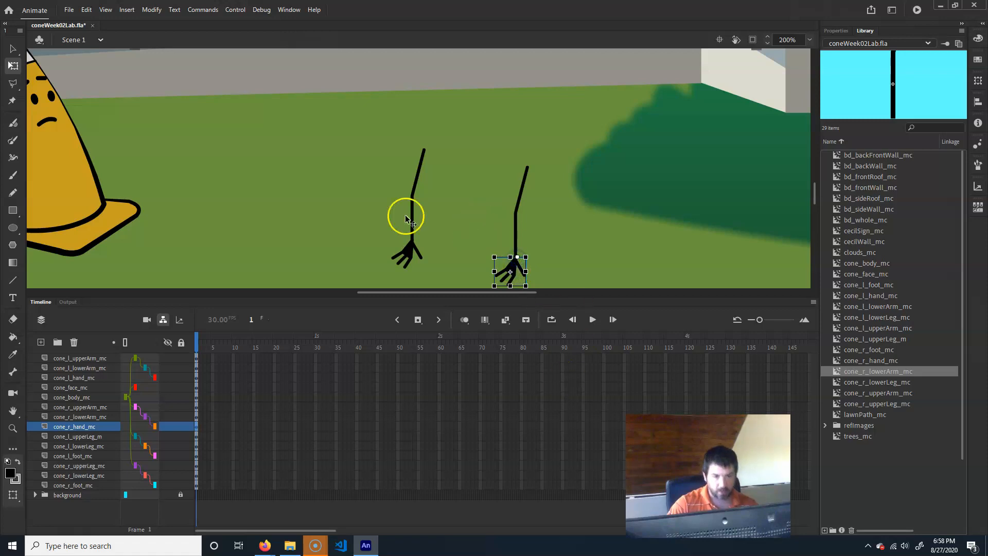
- Move the left foot's transform point up to its ankle and check the left lower and upper leg pivots
drag(409, 261, 543, 30)
drag(430, 101, 469, 138)
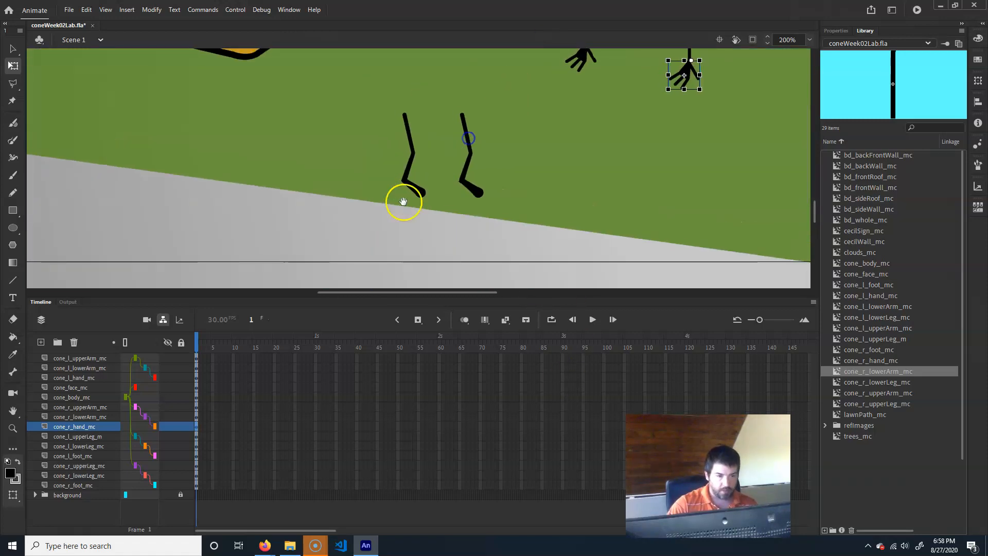
click(419, 190)
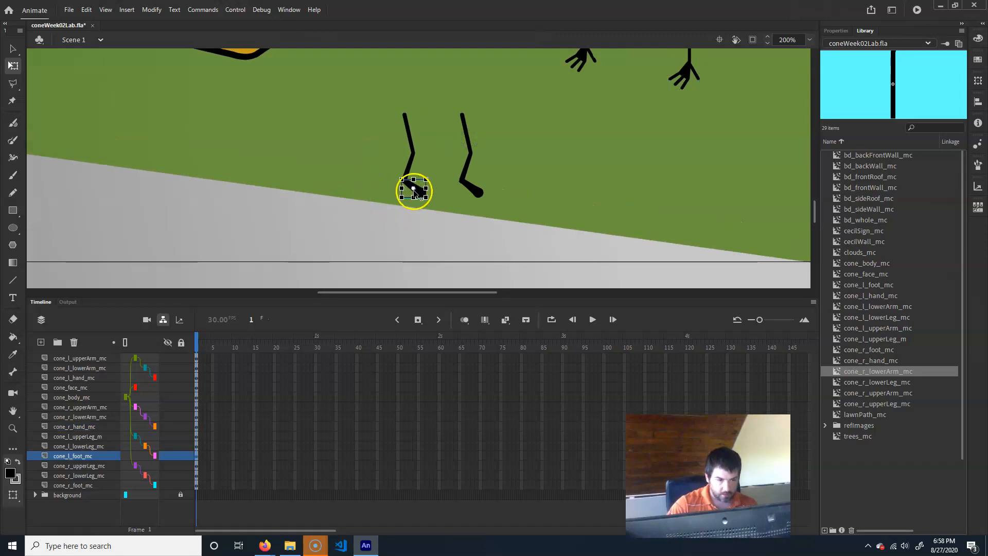
drag(413, 188, 415, 155)
click(410, 171)
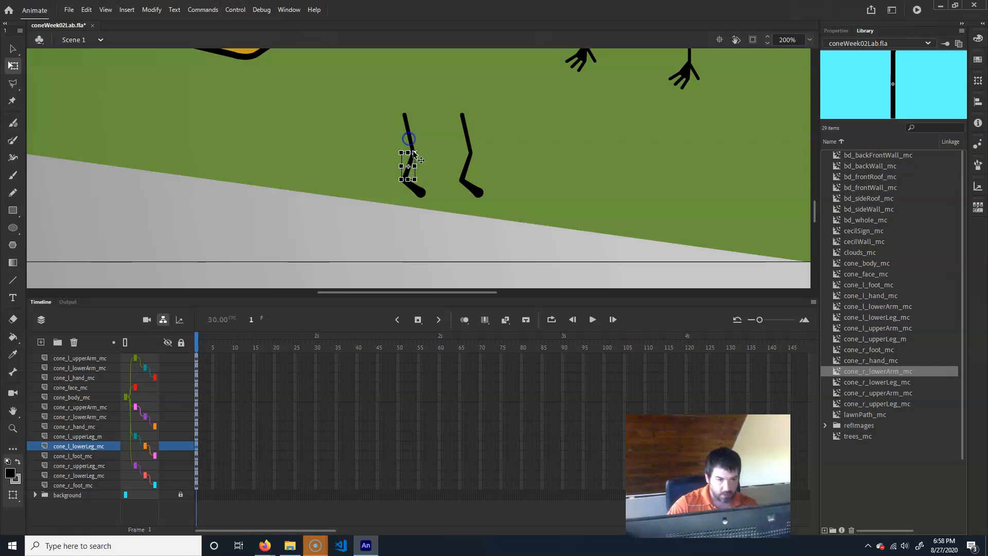
click(410, 135)
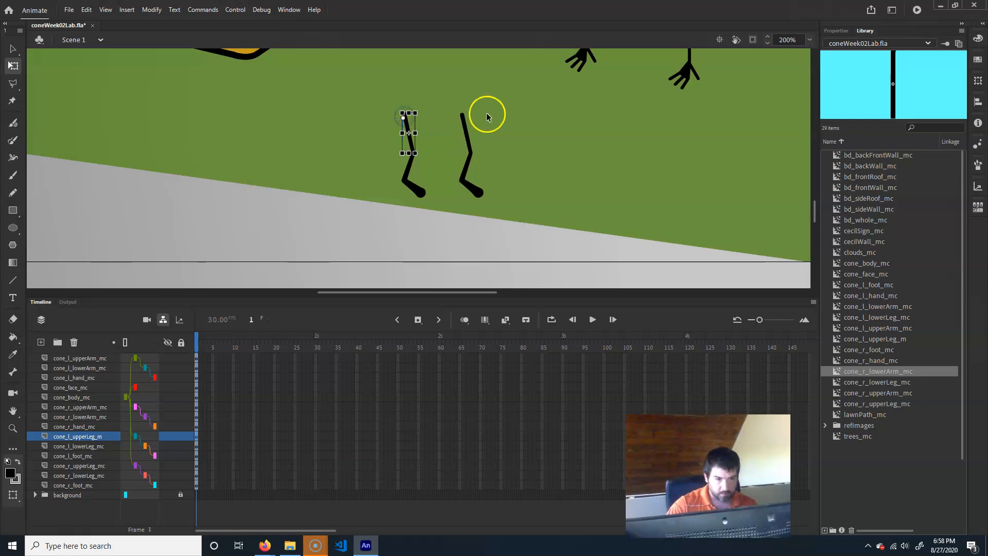
- Move the right foot, right lower leg and right upper leg transform points to their upper joint ends
click(478, 195)
drag(472, 189, 468, 184)
click(467, 168)
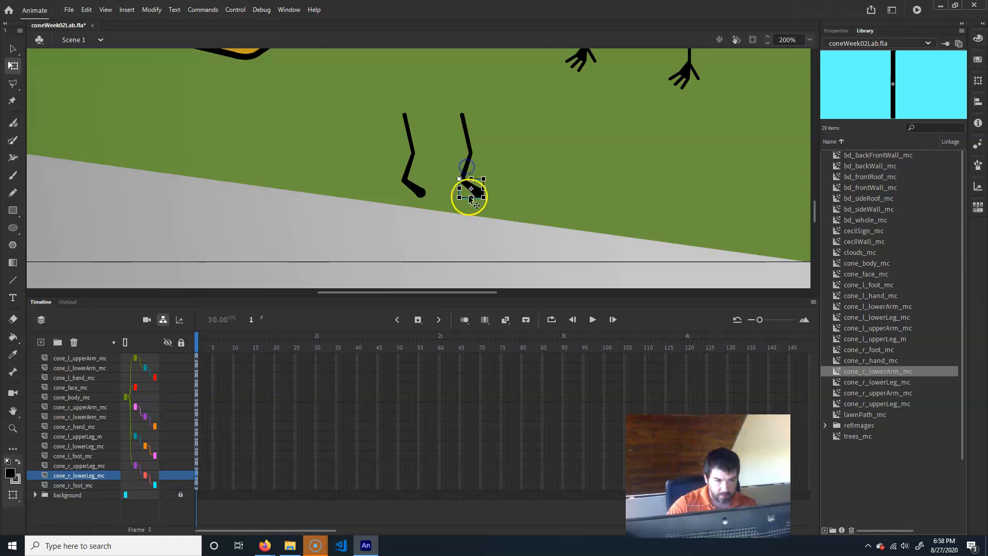
drag(466, 168, 473, 153)
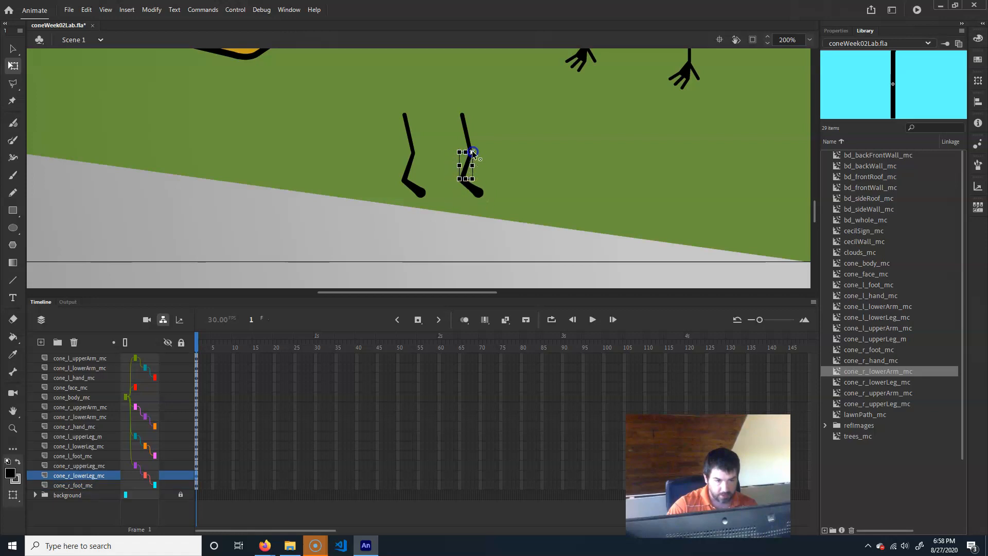
click(468, 147)
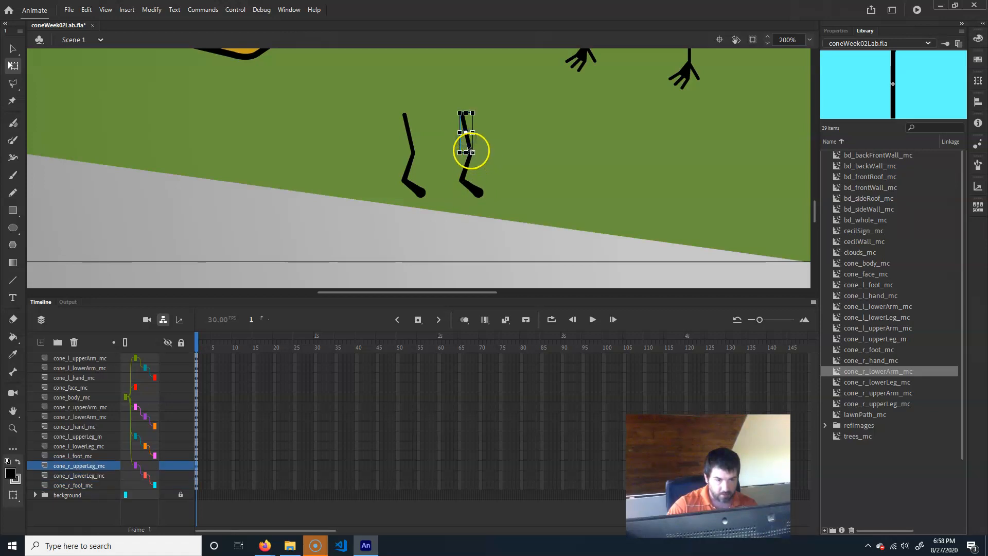
drag(465, 132, 466, 123)
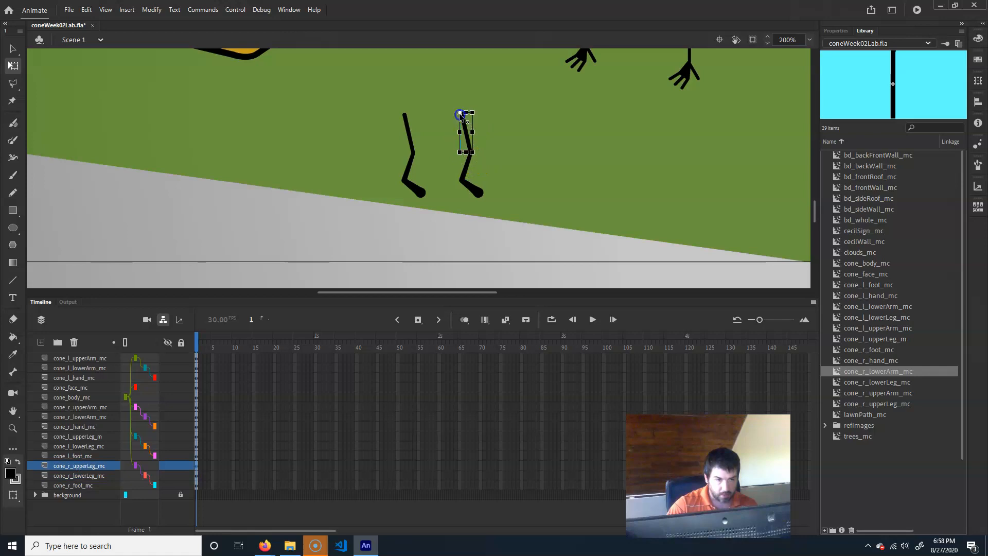
- Drag the left and right arms from their separate positions onto the sides of the cone body at 100% zoom
drag(424, 108, 478, 249)
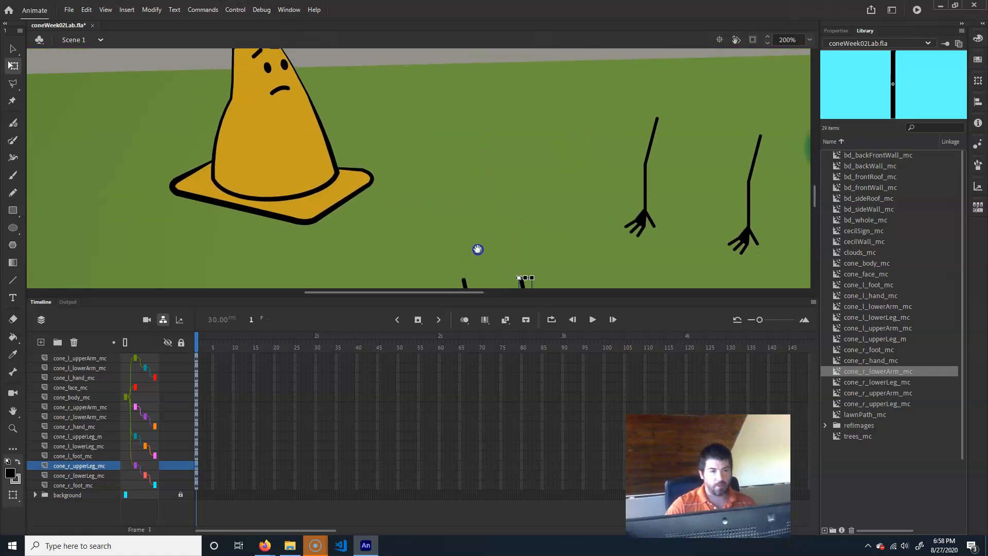
key(ctrl+1)
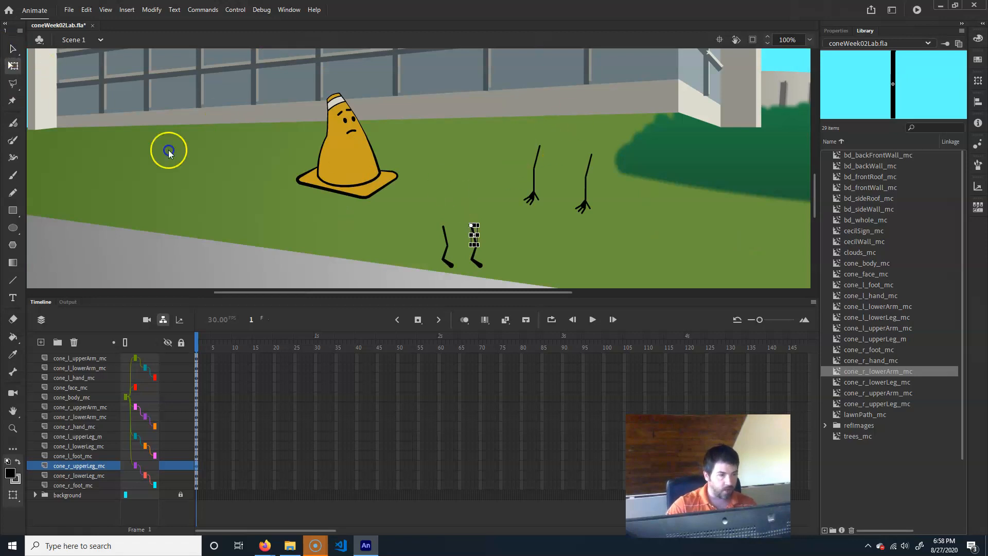
key(v)
drag(536, 172, 331, 147)
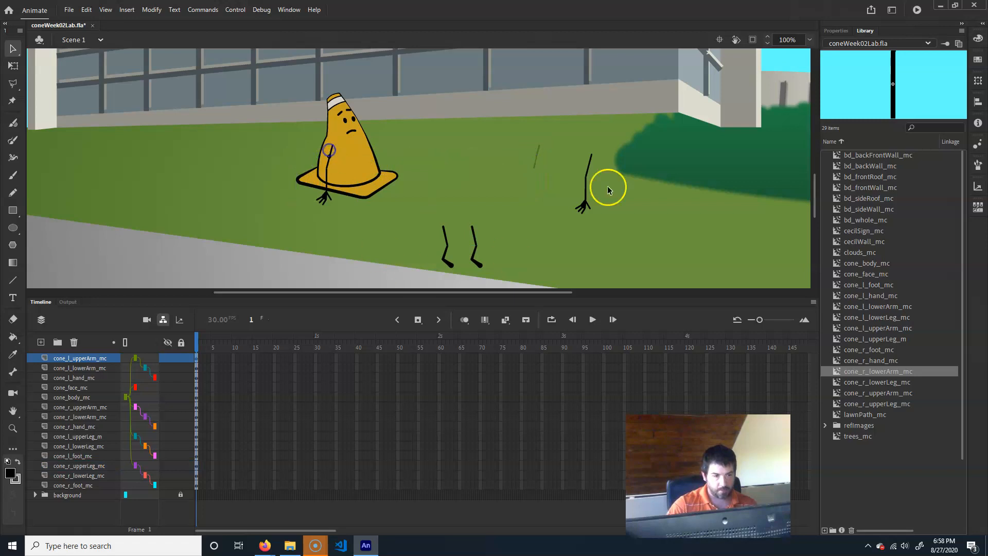
drag(586, 169, 362, 162)
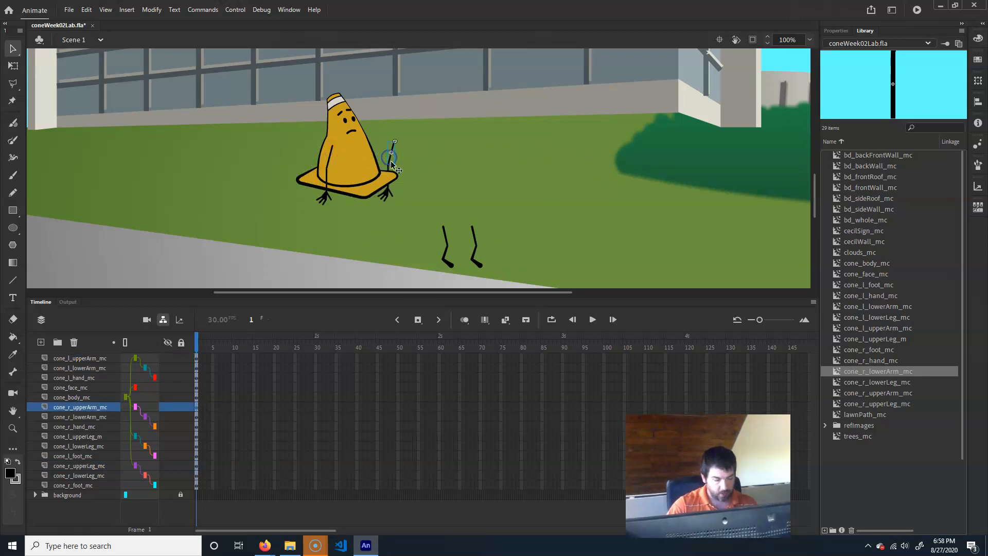
- Reposition the right arm so its shoulder sits against the cone body's right side
key(q)
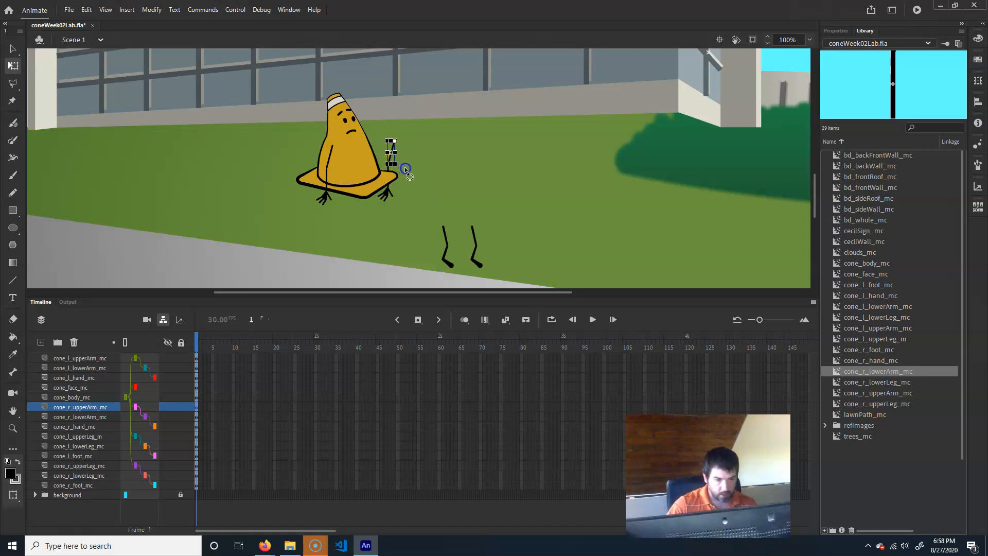
drag(416, 163, 412, 165)
key(w)
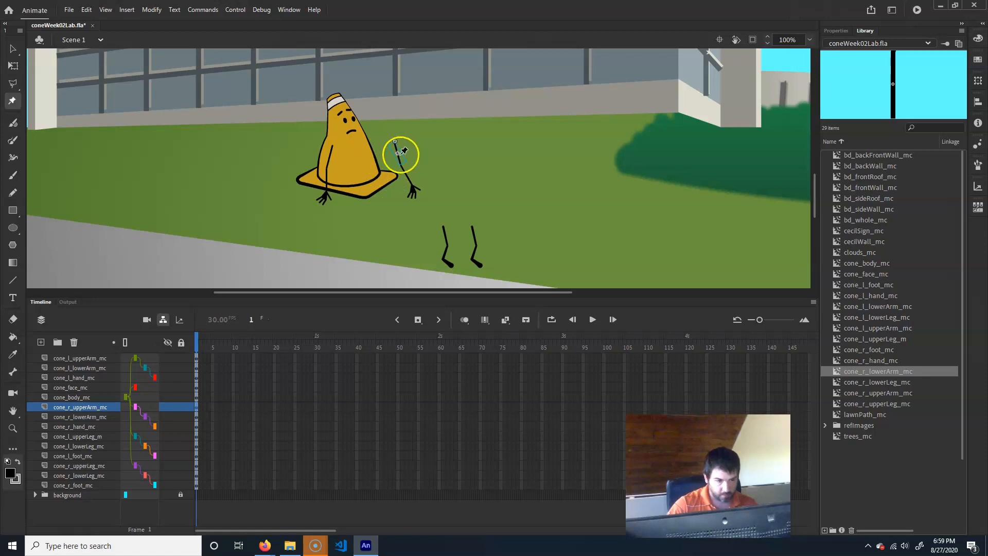
key(v)
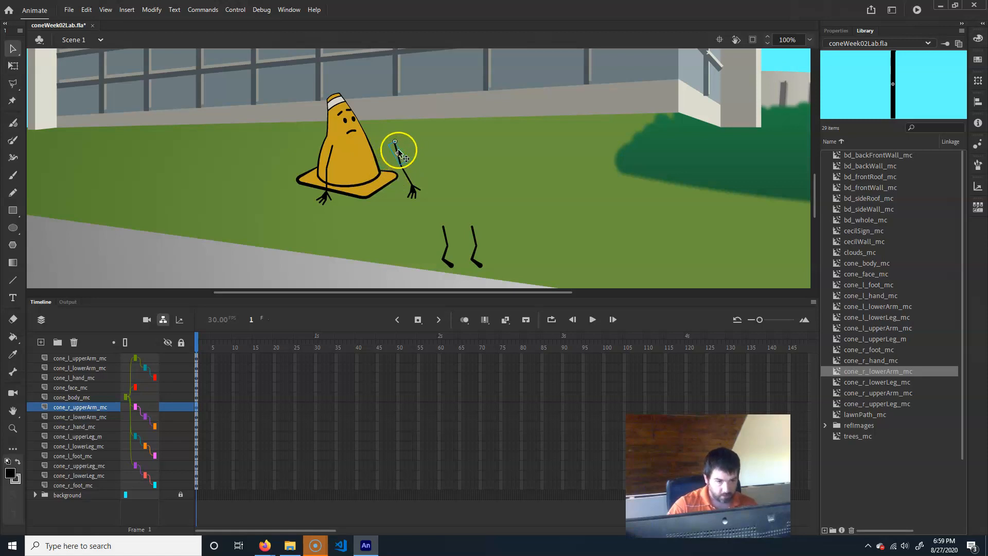
drag(395, 149, 366, 147)
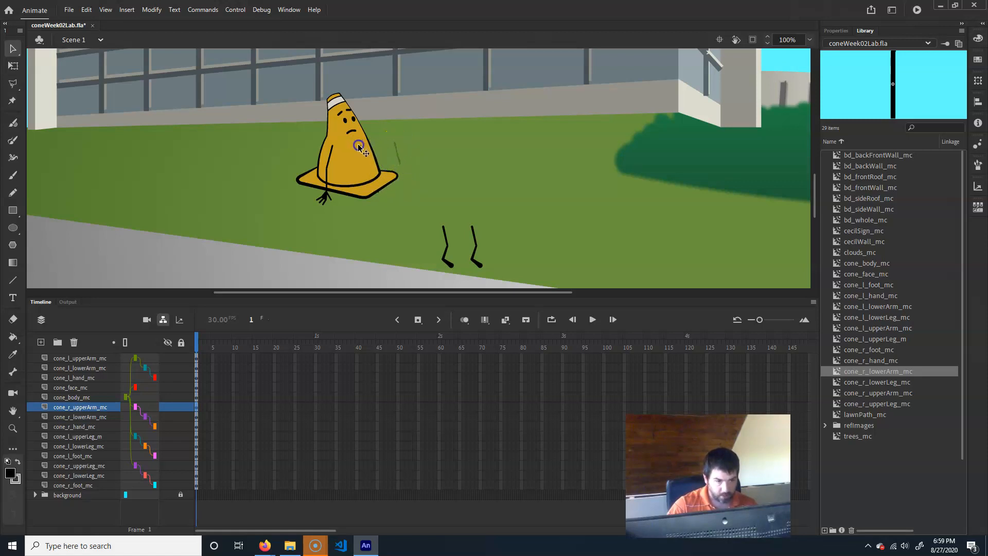
- Drag the left and right legs up so they attach under the cone's base
click(444, 236)
drag(445, 245, 355, 200)
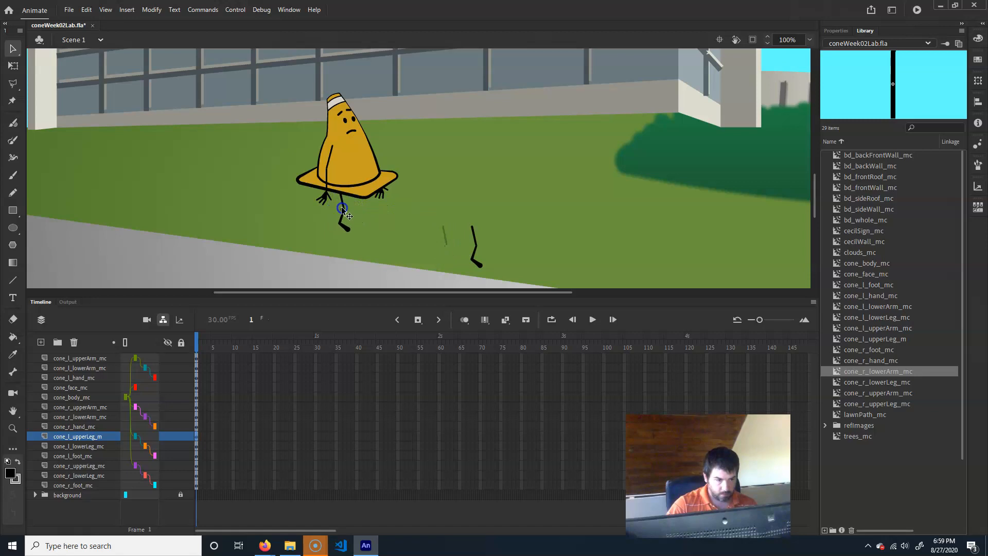
click(474, 237)
drag(474, 230, 360, 194)
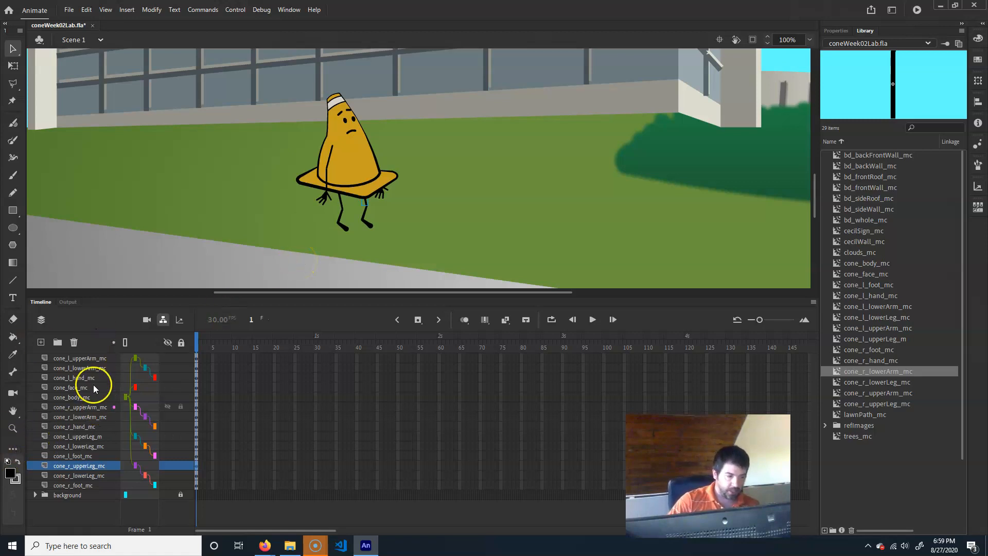
- Create a new layer folder and name it cone
click(89, 357)
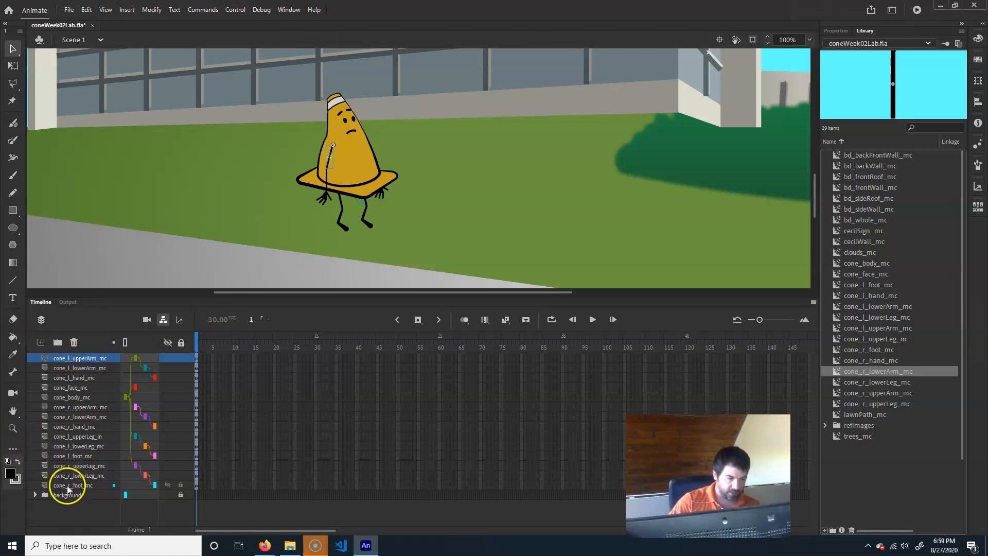
shift+click(67, 485)
click(58, 343)
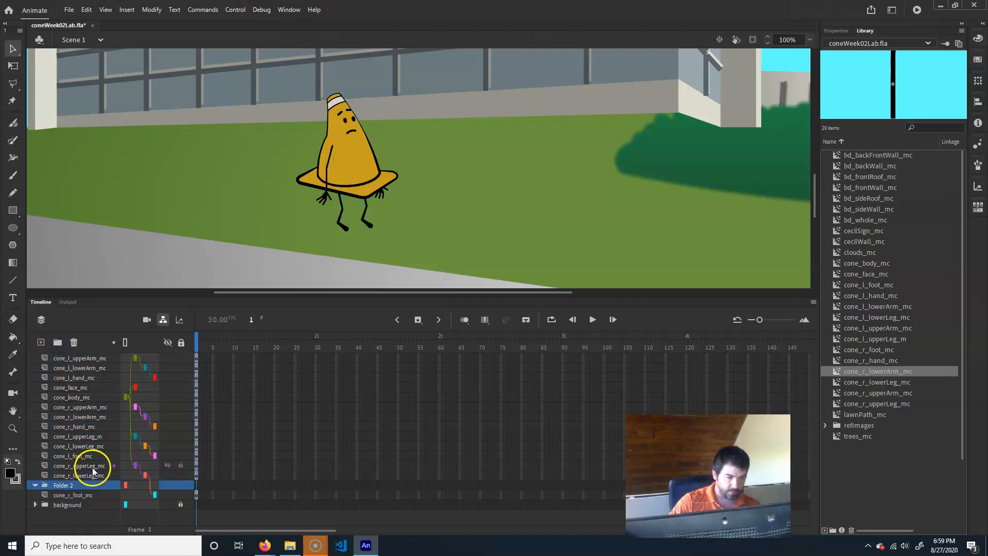
double_click(101, 483)
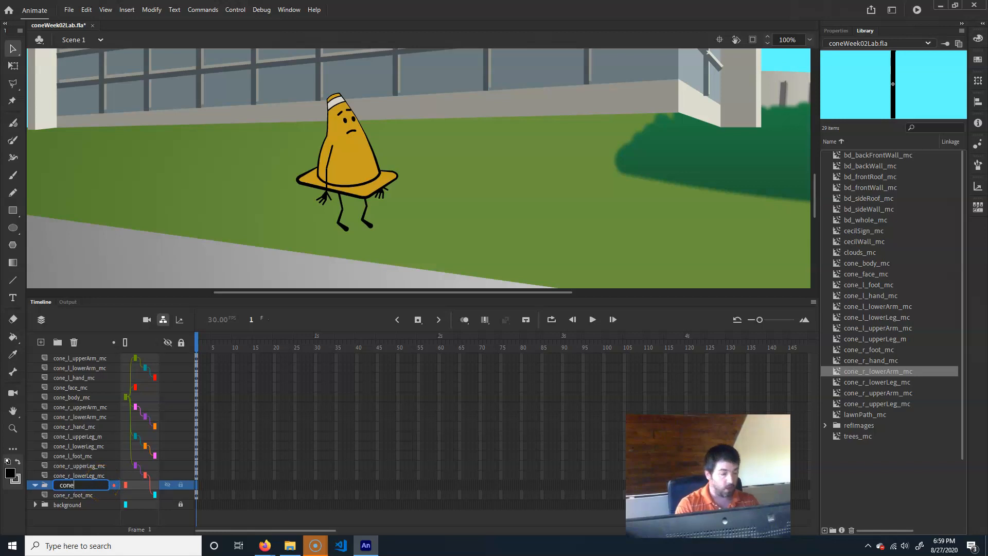
- Move all the character part layers except the right foot into the cone folder
click(75, 356)
shift+click(69, 472)
drag(75, 388, 64, 484)
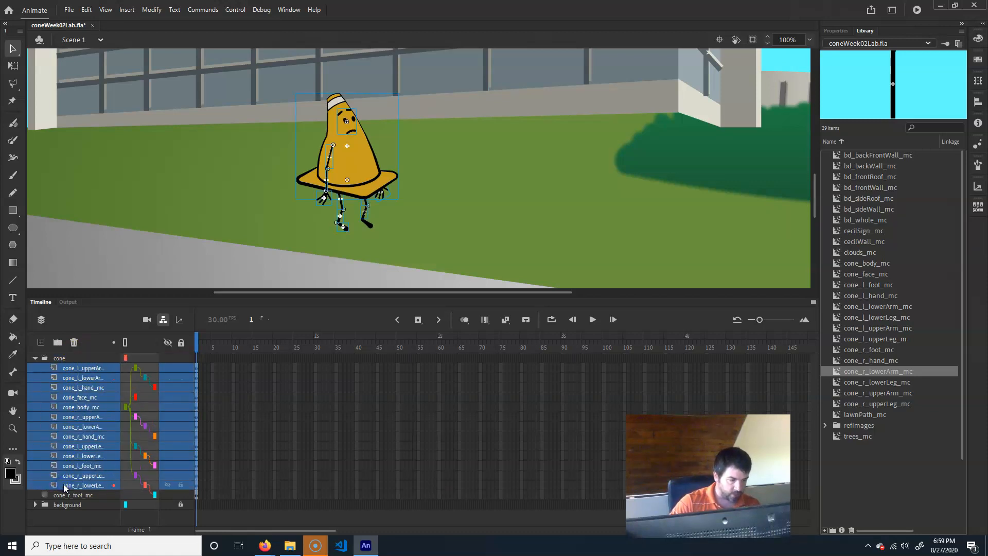
click(35, 360)
click(52, 425)
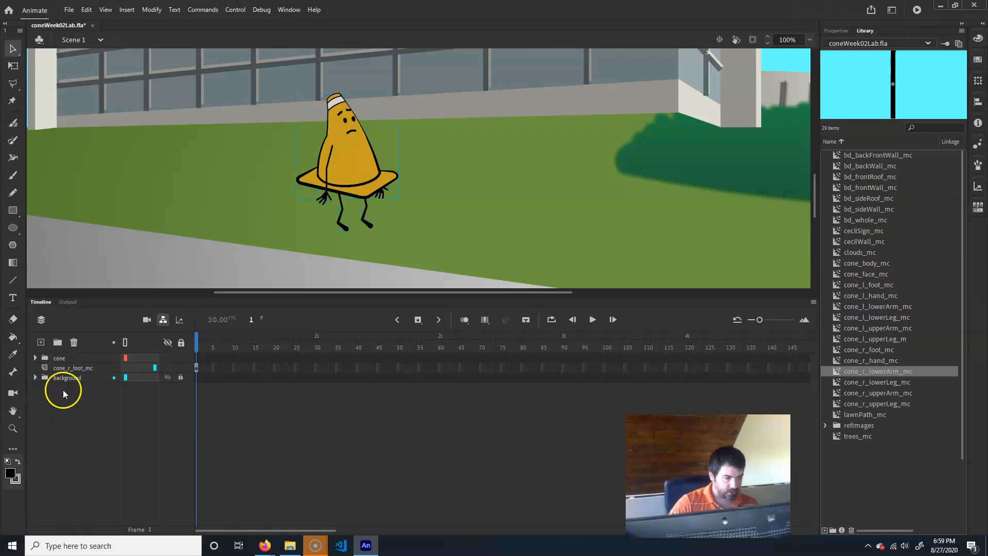
click(63, 409)
key(ctrl+z)
key(ctrl+z)
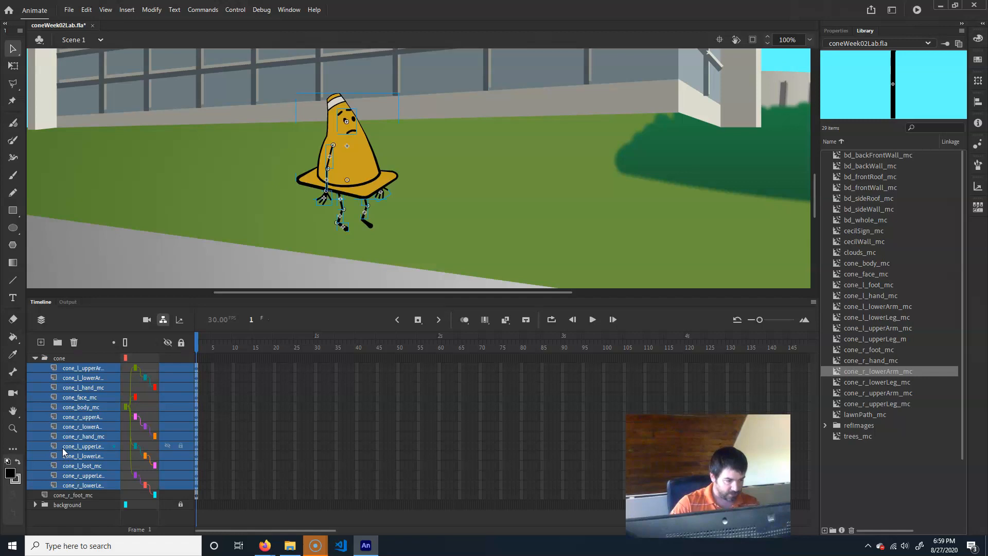
- Move the cone_r_foot_mc layer into the cone folder as well
click(76, 495)
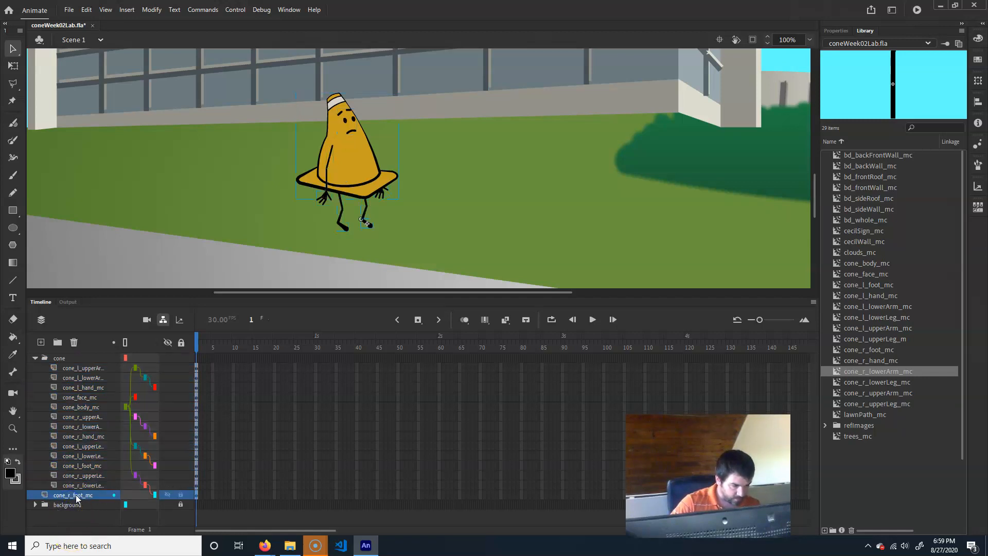
mouse_move(76, 502)
mouse_down()
mouse_move(62, 360)
mouse_move(82, 493)
mouse_up()
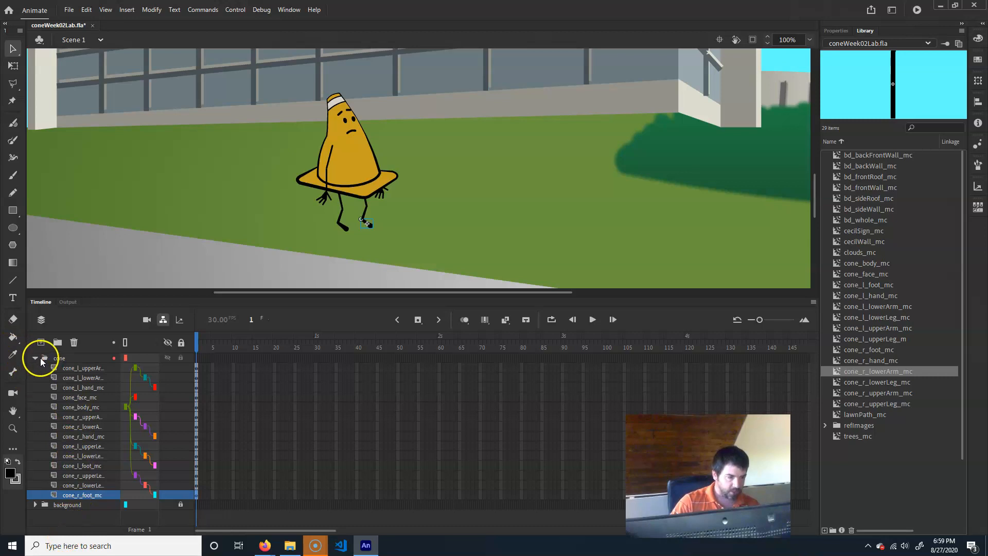
- Collapse the cone folder and zoom out to view the whole stage at 50%
click(37, 359)
click(118, 357)
click(73, 367)
click(478, 178)
key(ctrl+minus)
key(ctrl+minus)
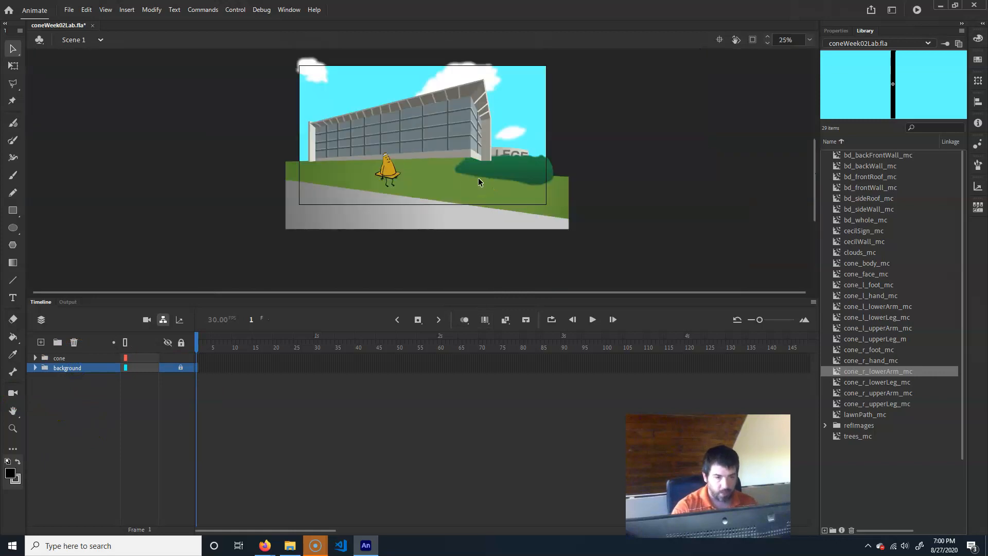
key(ctrl+equal)
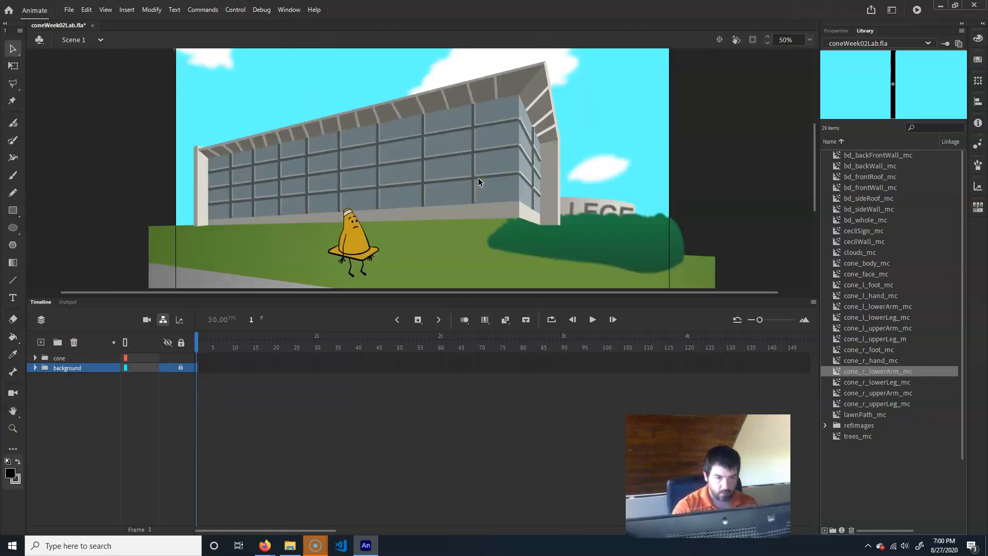
click(473, 201)
drag(473, 201, 437, 187)
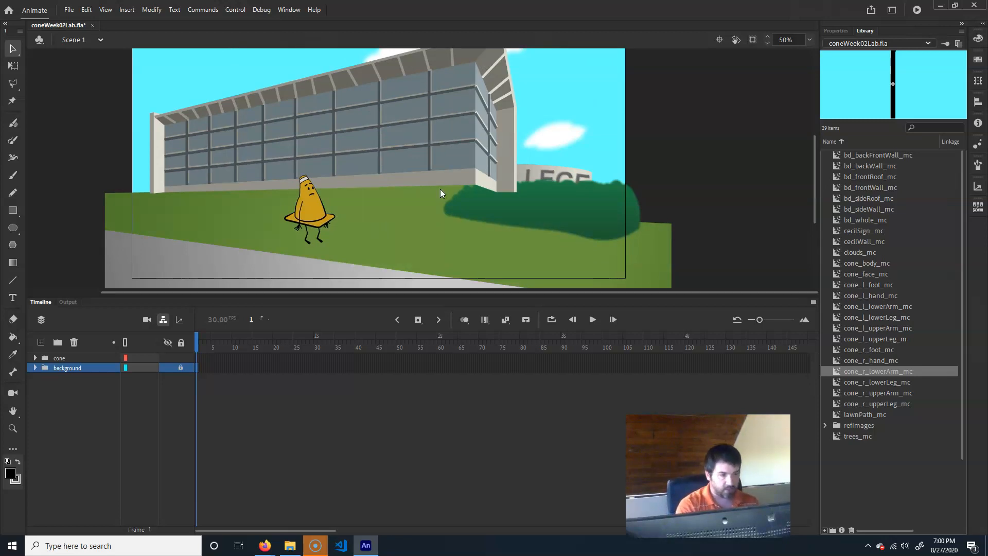
- Save the document as coneWeek02Lab.fla, replacing the existing file
key(ctrl+shift+s)
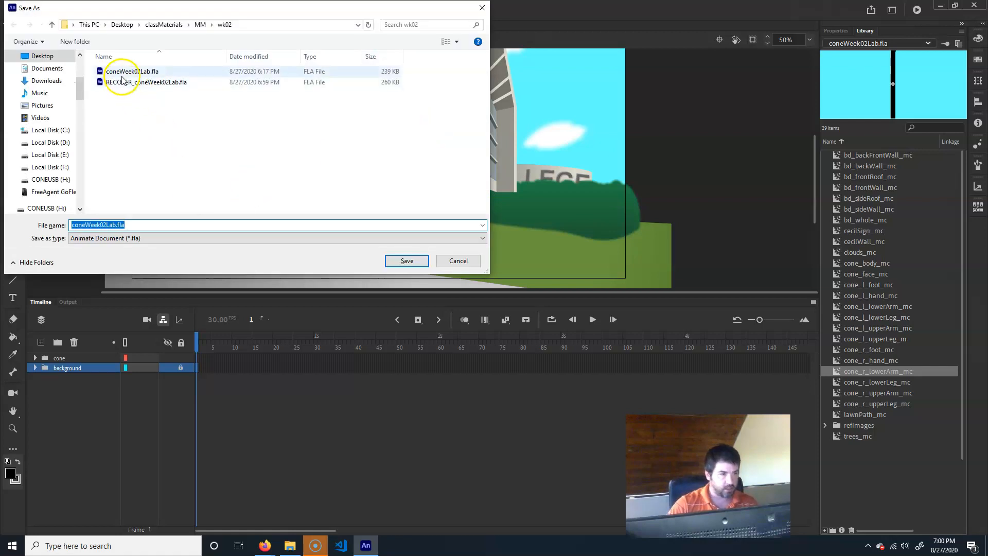
click(127, 72)
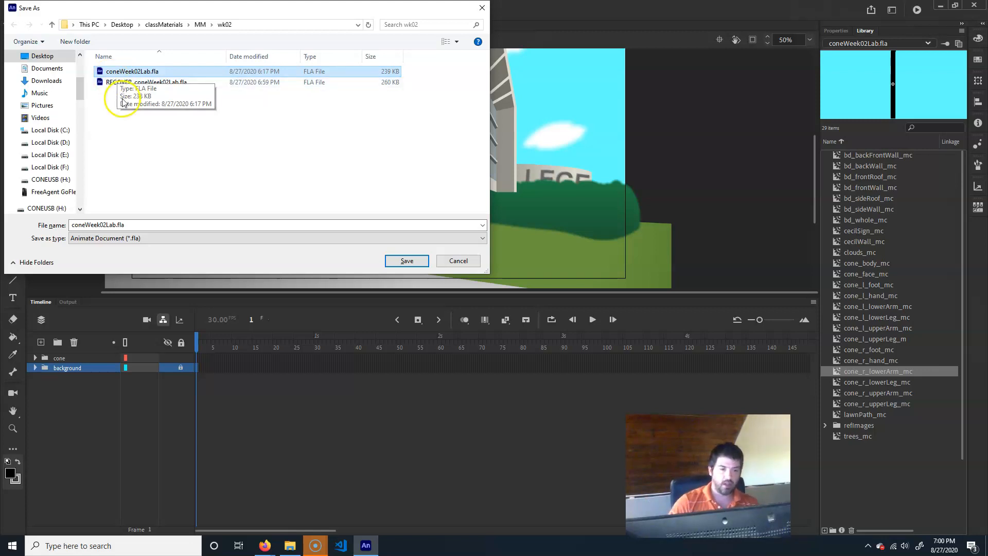
click(407, 260)
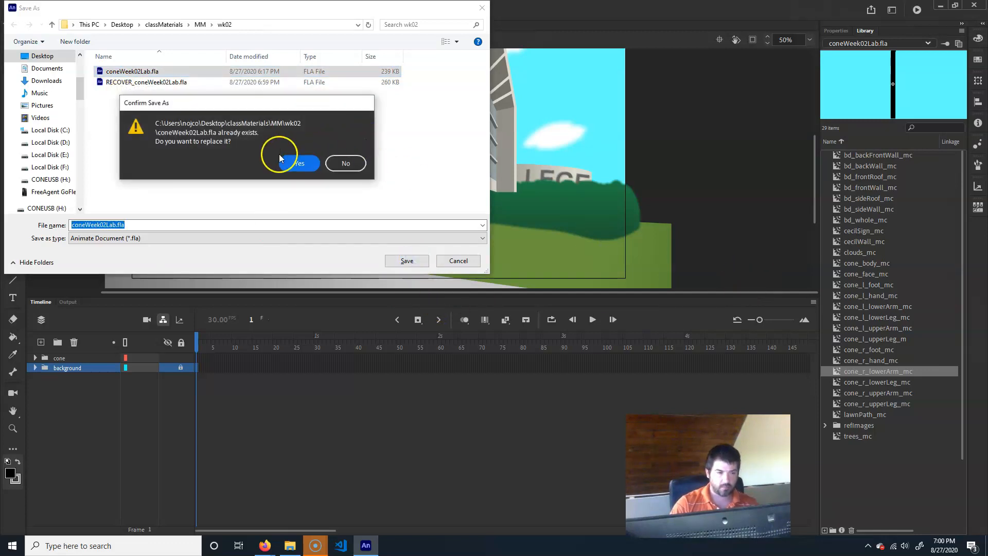
click(291, 163)
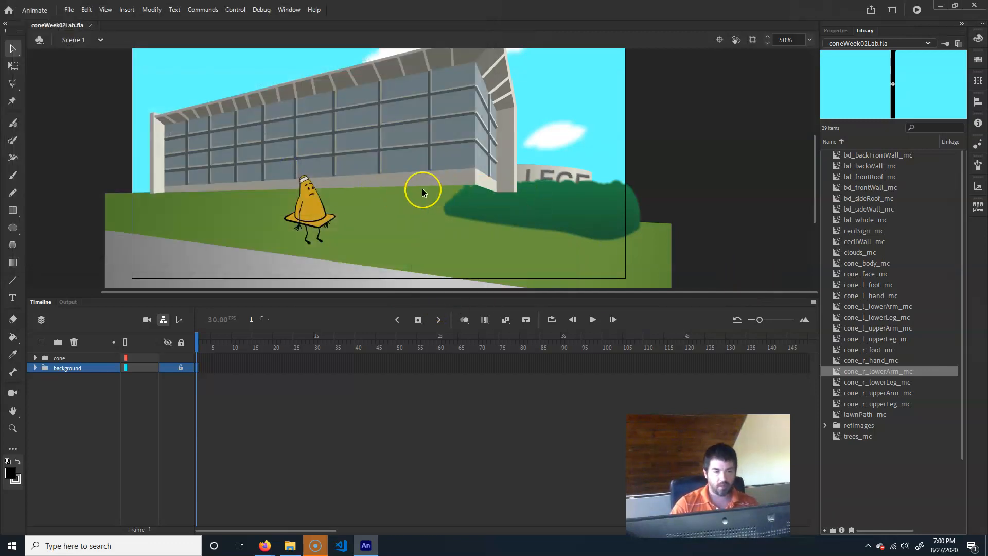